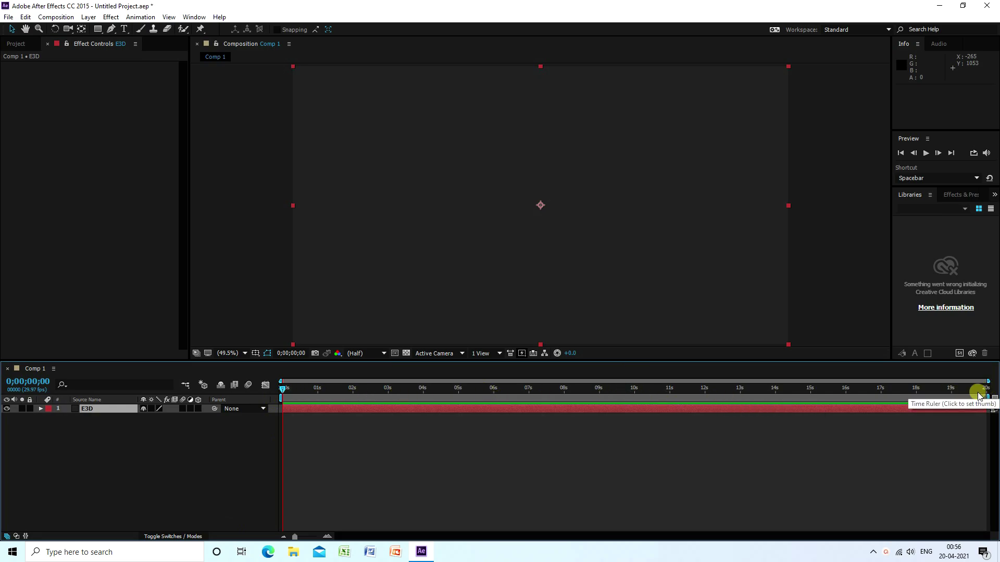
Step: Apply the Video Copilot Element effect to the E3D layer and open its Scene Setup
{"action": "left_click", "coordinate": [90, 411]}
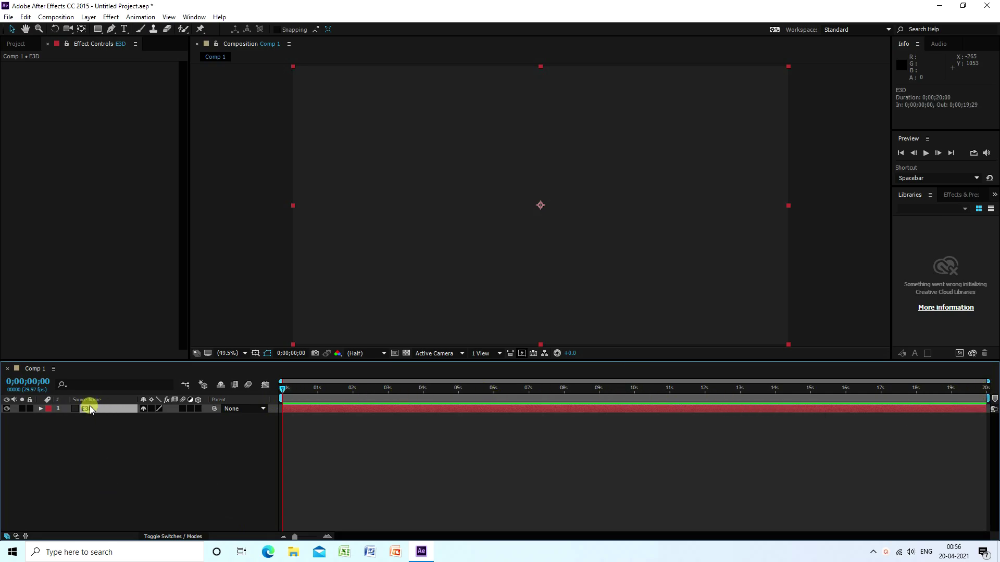
{"action": "left_click", "coordinate": [111, 17]}
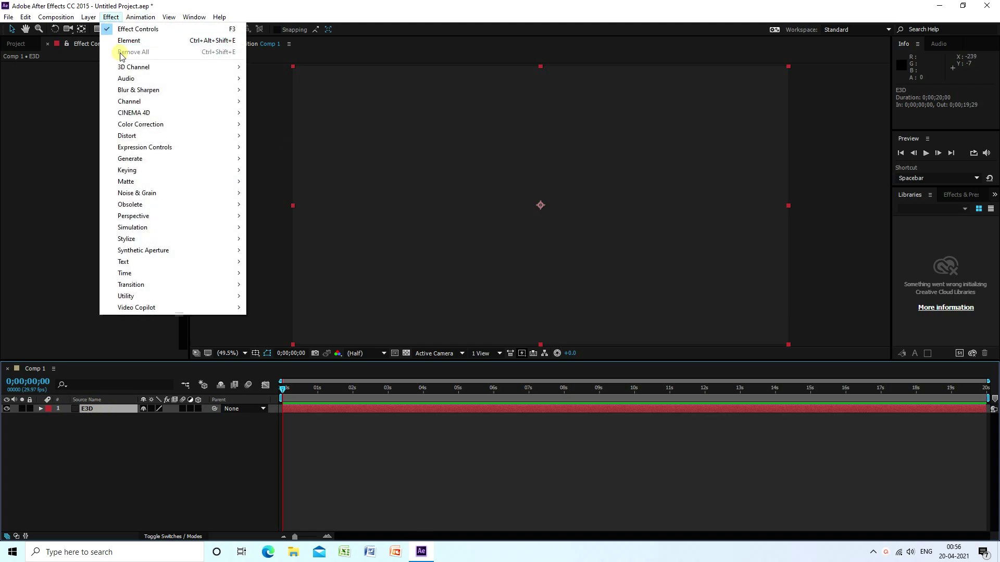
{"action": "mouse_move", "coordinate": [207, 307]}
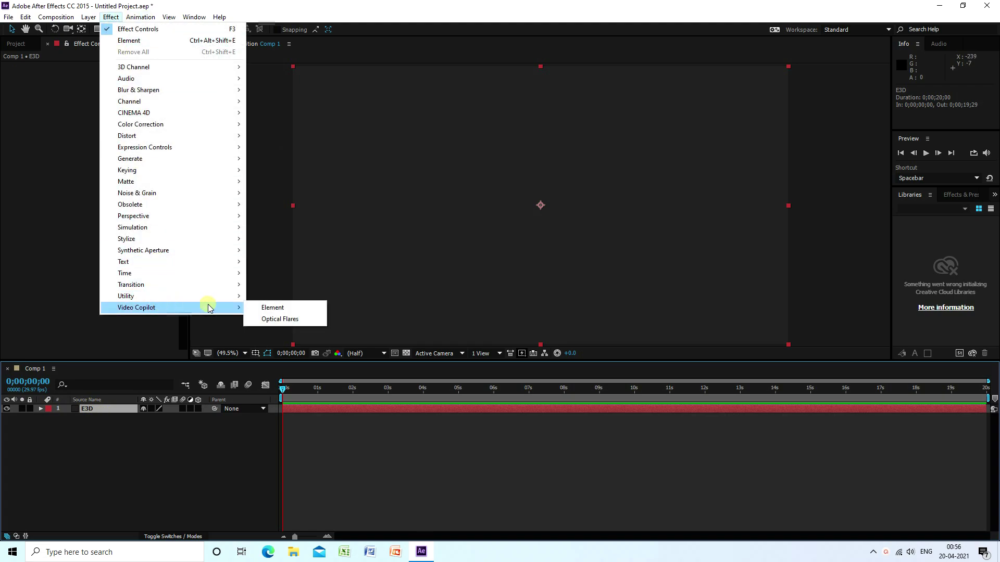
{"action": "left_click", "coordinate": [289, 308]}
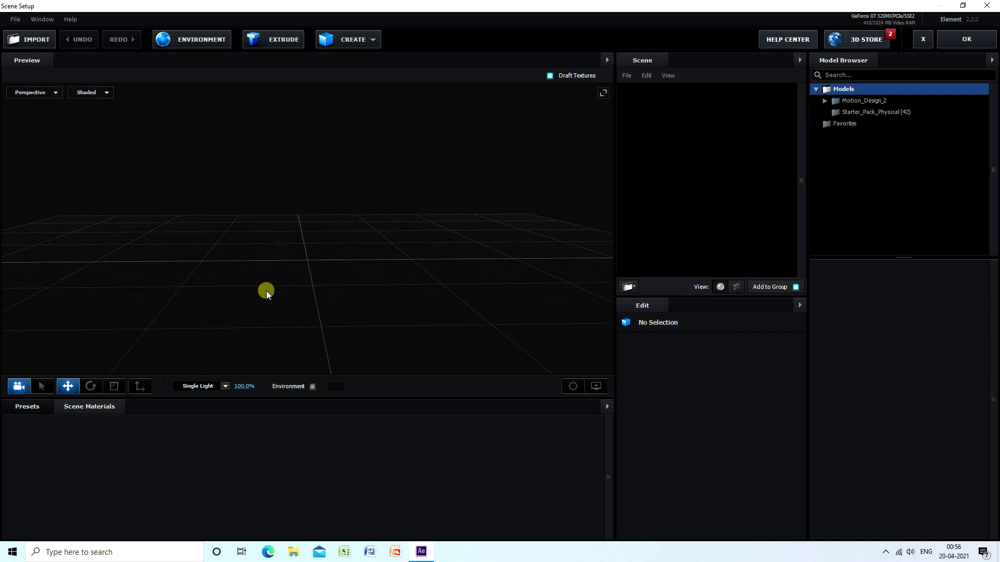
Step: Add the Mech_Assortment_21 model from the Mech folder of Motion_Design_2 to the scene
{"action": "double_click", "coordinate": [856, 102]}
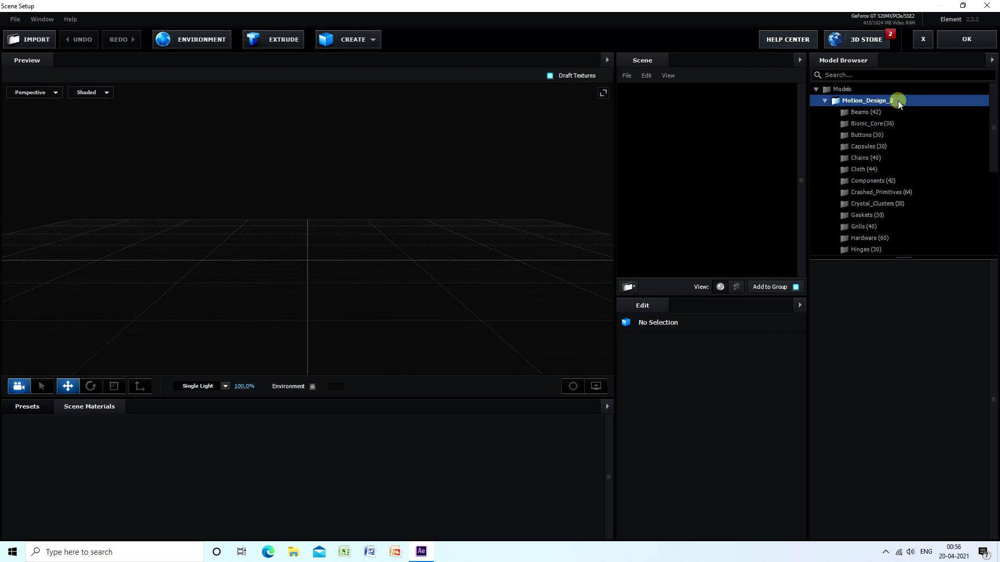
{"action": "scroll", "coordinate": [888, 185], "scroll_direction": "down", "scroll_amount": 3}
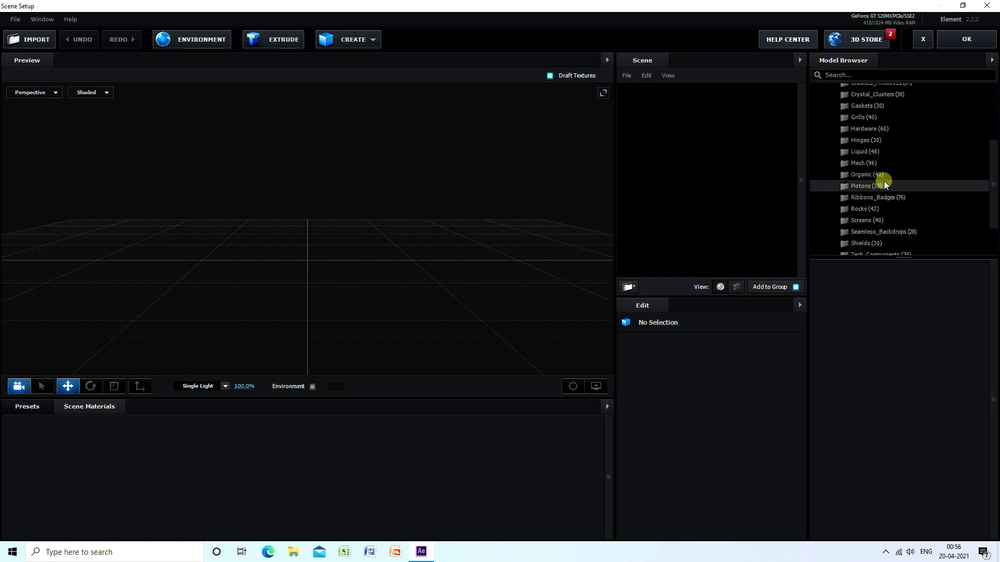
{"action": "left_click", "coordinate": [862, 164]}
{"action": "scroll", "coordinate": [893, 321], "scroll_direction": "down", "scroll_amount": 5}
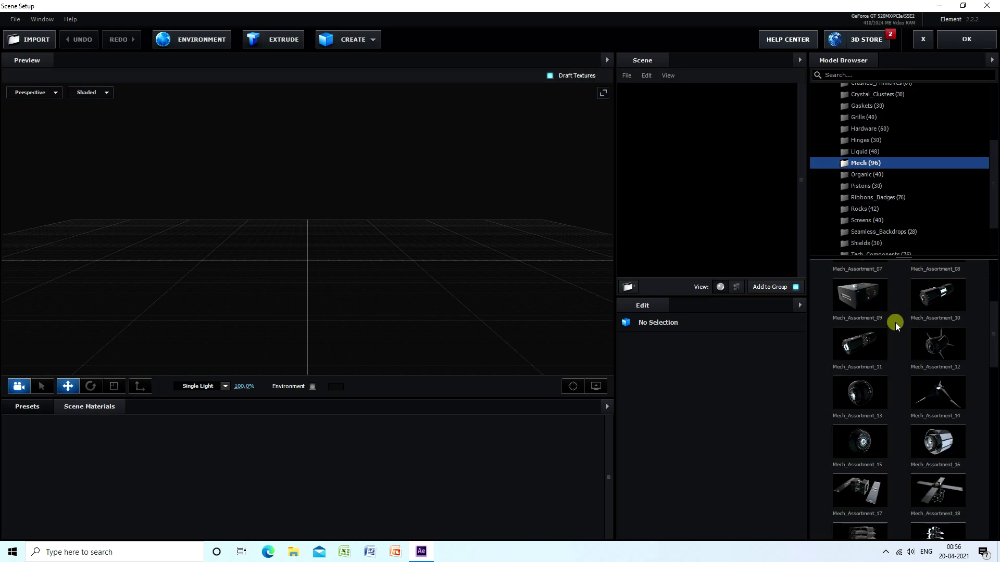
{"action": "scroll", "coordinate": [895, 324], "scroll_direction": "down", "scroll_amount": 5}
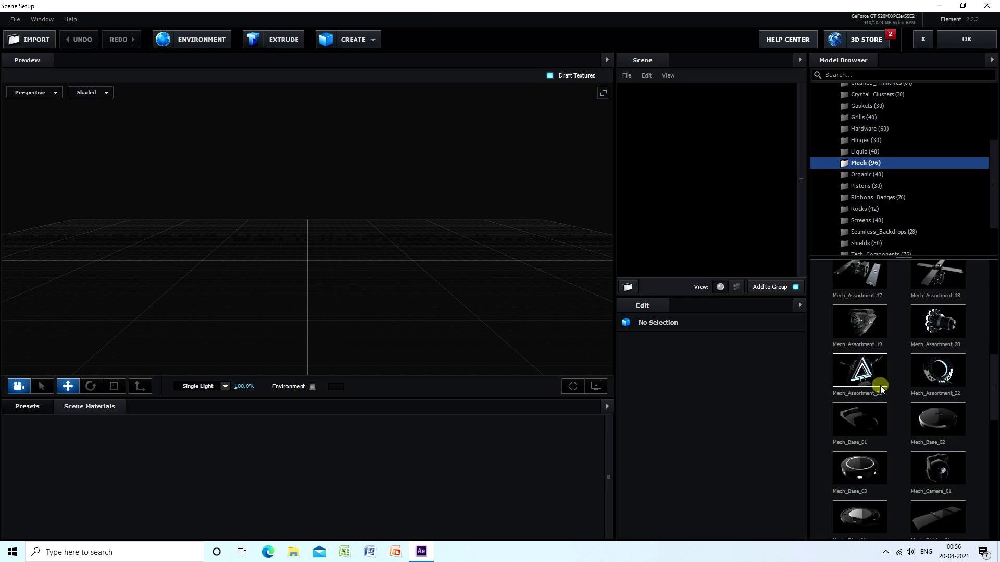
{"action": "left_click", "coordinate": [871, 375]}
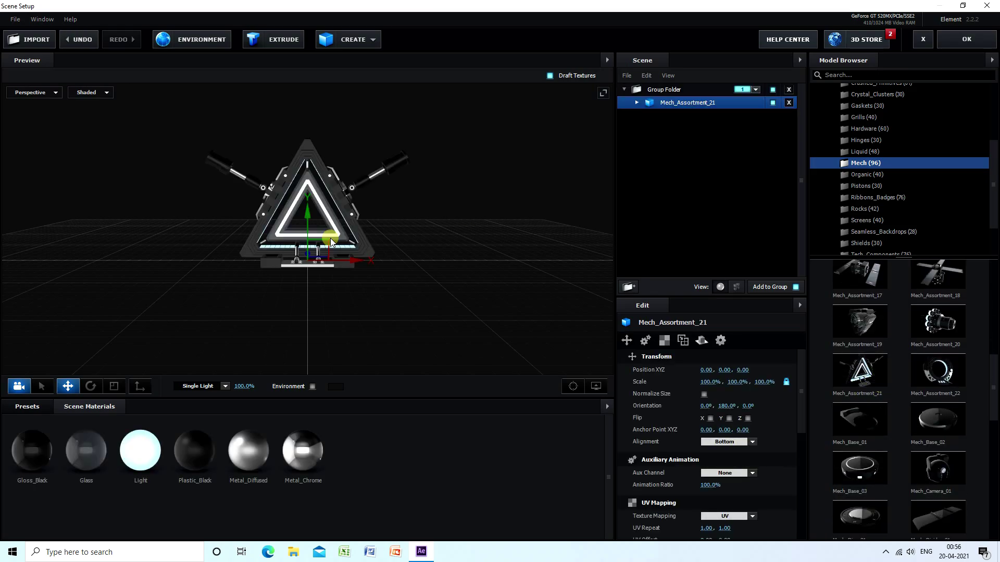
{"action": "scroll", "coordinate": [301, 199], "scroll_direction": "up", "scroll_amount": 10}
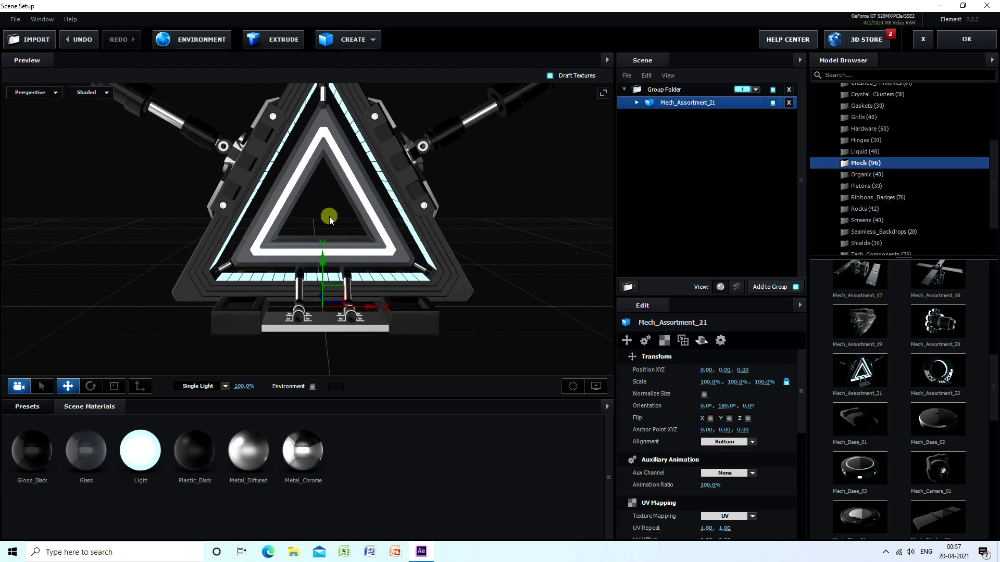
{"action": "mouse_move", "coordinate": [327, 212]}
{"action": "left_mouse_down"}
{"action": "mouse_move", "coordinate": [353, 224]}
{"action": "mouse_move", "coordinate": [311, 221]}
{"action": "left_mouse_up"}
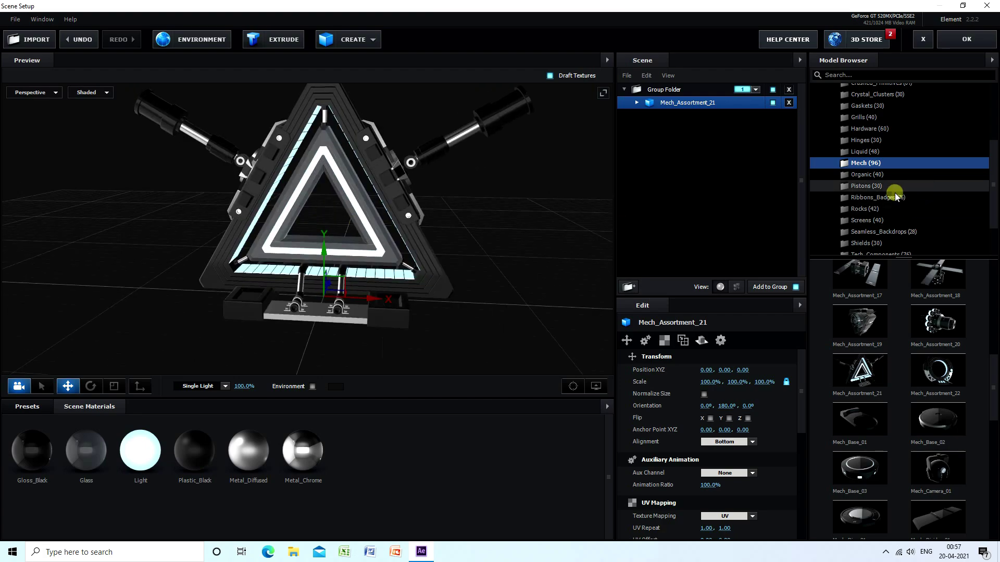
Step: Add the Piston_02 model from the Pistons folder and move it beside the triangular mech, to about X 0.99
{"action": "left_click", "coordinate": [866, 188]}
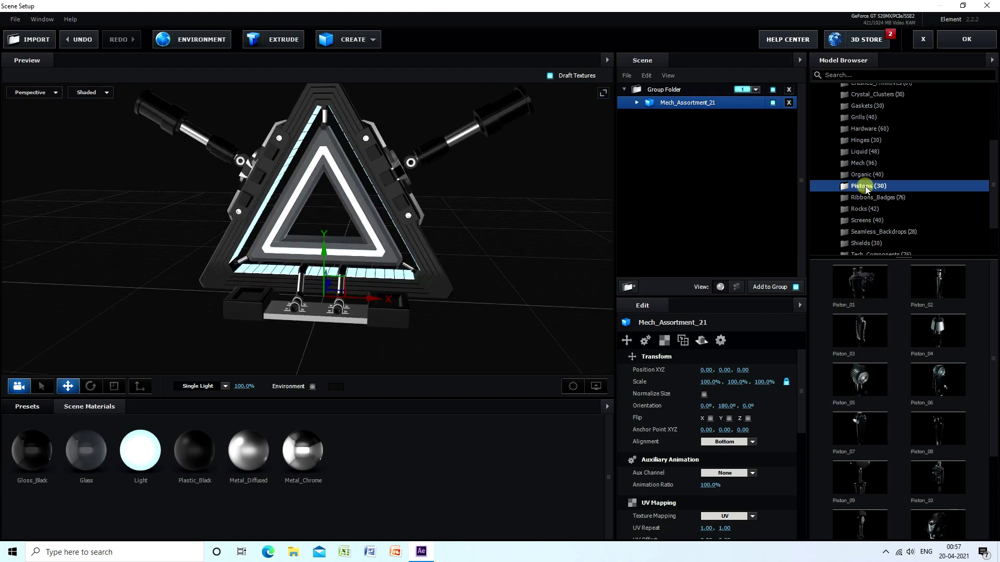
{"action": "left_click", "coordinate": [940, 283]}
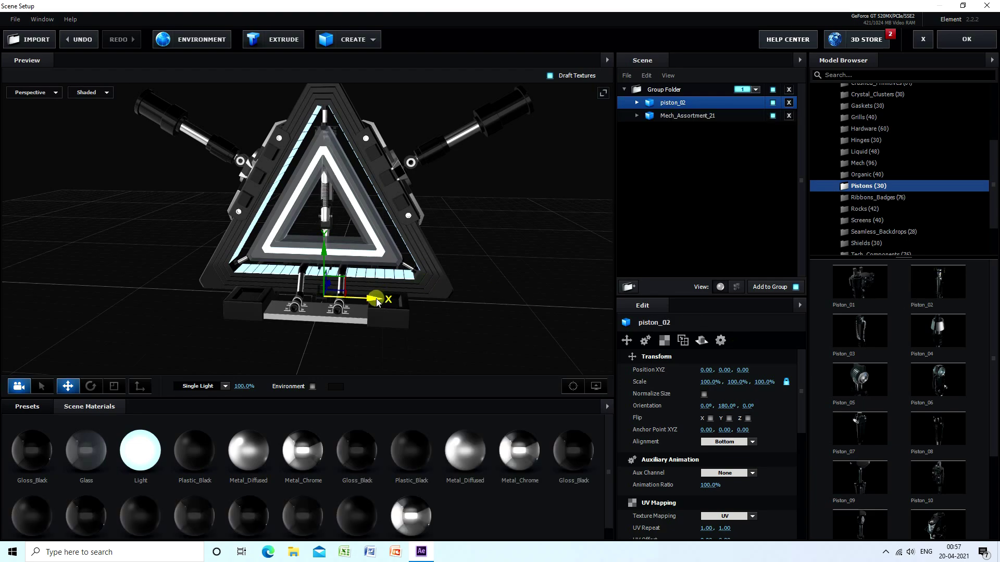
{"action": "left_click_drag", "start_coordinate": [376, 298], "coordinate": [579, 295]}
{"action": "left_click_drag", "start_coordinate": [567, 260], "coordinate": [520, 268]}
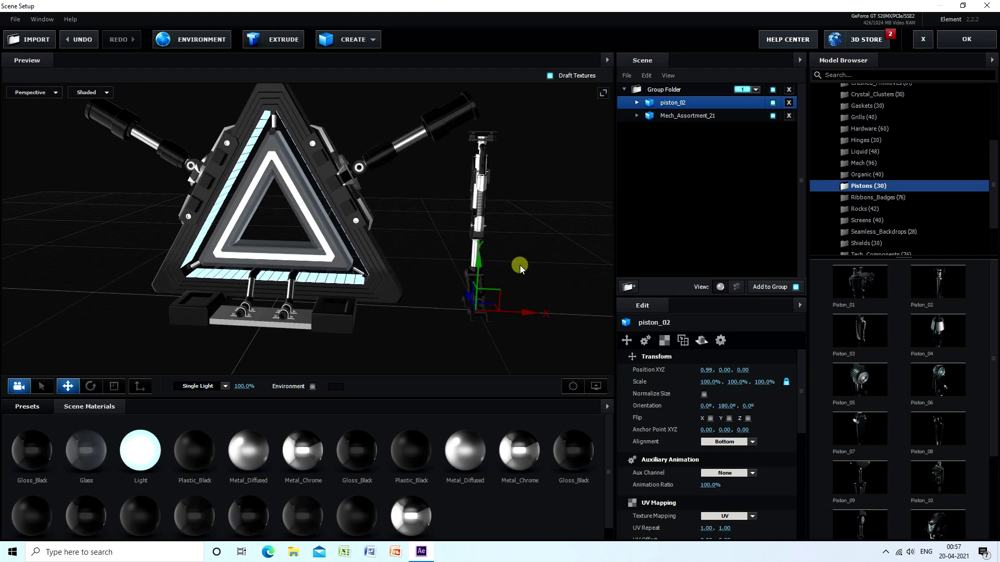
Step: Apply the Gold preset from the Physical materials to the piston_02 material slot just above Metal_Diffused
{"action": "left_click", "coordinate": [27, 407]}
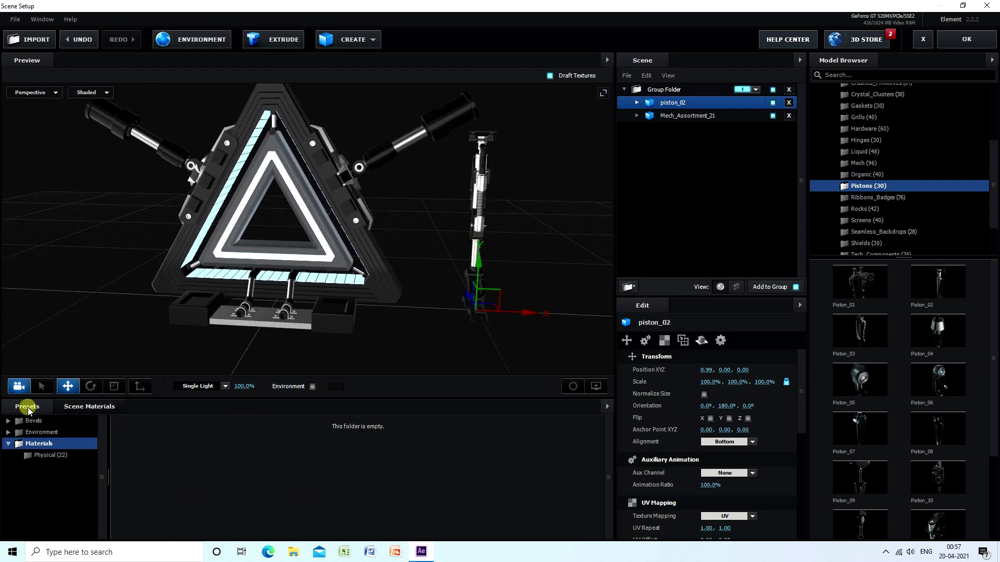
{"action": "left_click", "coordinate": [45, 456]}
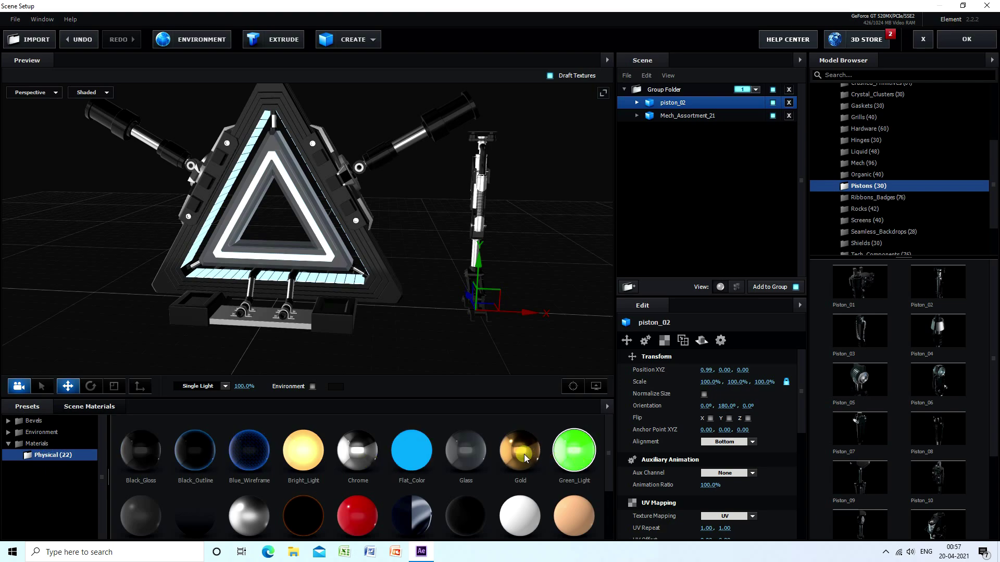
{"action": "left_click", "coordinate": [637, 103]}
{"action": "left_click_drag", "start_coordinate": [542, 459], "coordinate": [677, 207]}
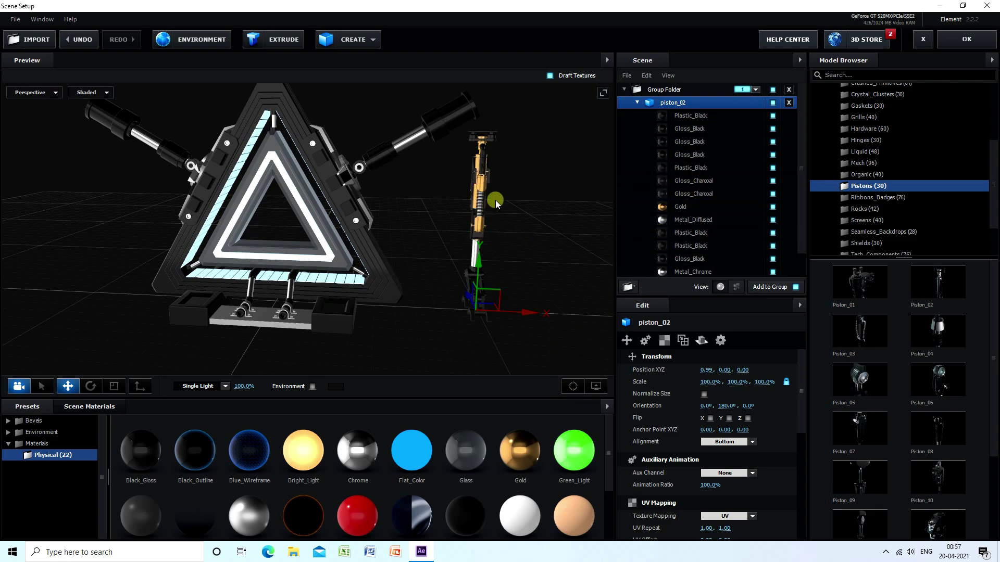
Step: Apply the scene's Gold material to the Metal_Chrome slot of piston_02 as well
{"action": "left_click", "coordinate": [92, 407]}
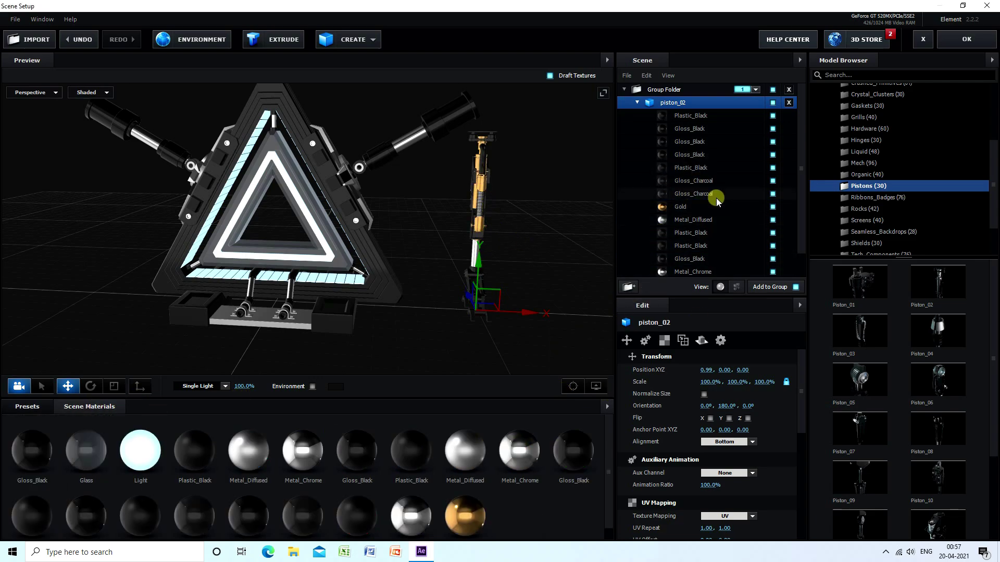
{"action": "scroll", "coordinate": [716, 199], "scroll_direction": "down", "scroll_amount": 2}
{"action": "left_click_drag", "start_coordinate": [465, 516], "coordinate": [686, 246]}
{"action": "scroll", "coordinate": [497, 196], "scroll_direction": "up", "scroll_amount": 3}
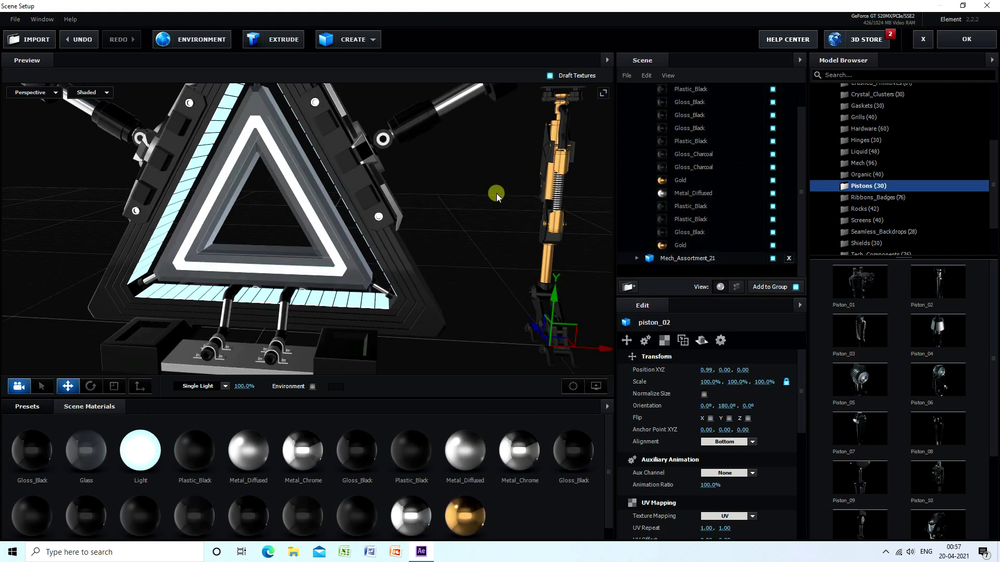
{"action": "scroll", "coordinate": [496, 194], "scroll_direction": "up", "scroll_amount": 1}
{"action": "left_click_drag", "start_coordinate": [522, 192], "coordinate": [457, 207]}
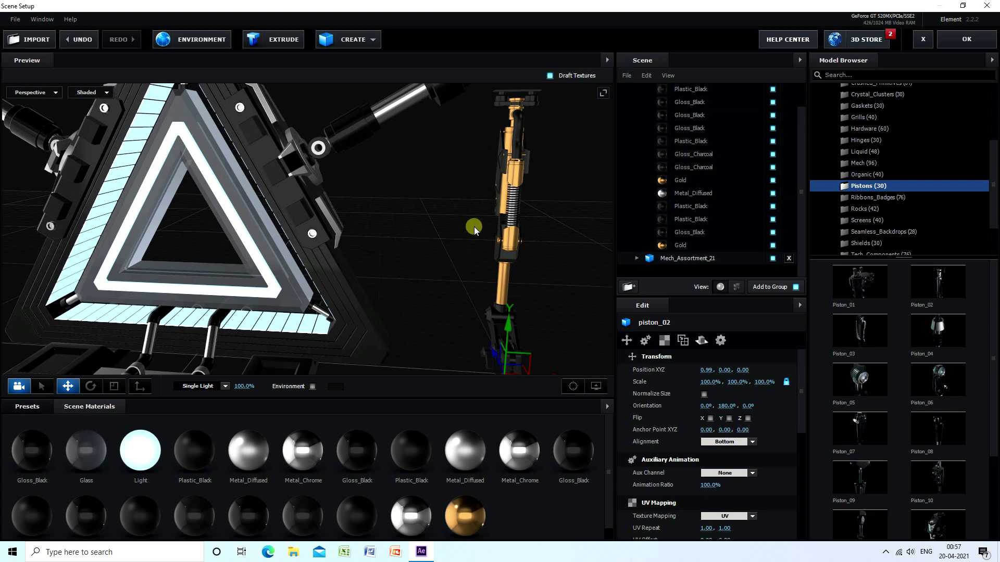
Step: Set the Gold material's reflectivity color to red, FF6464
{"action": "left_click", "coordinate": [466, 513]}
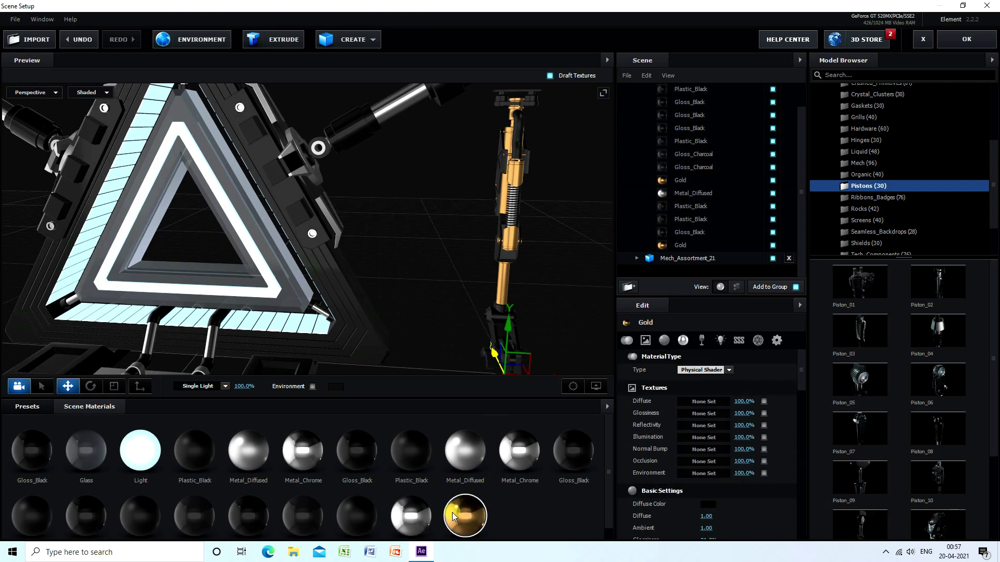
{"action": "left_click_drag", "start_coordinate": [801, 370], "coordinate": [801, 404]}
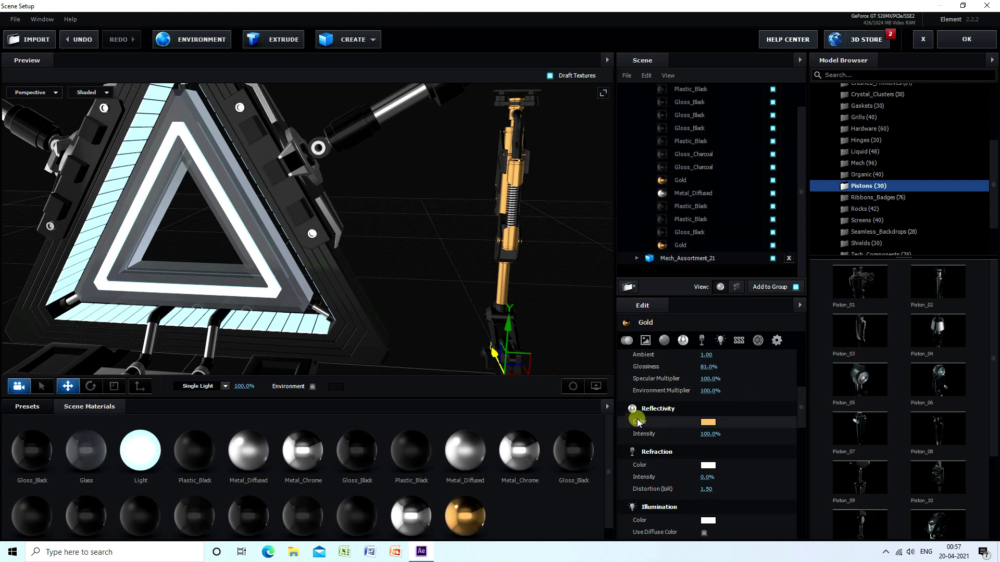
{"action": "left_click", "coordinate": [709, 422]}
{"action": "left_click", "coordinate": [758, 386]}
{"action": "left_click_drag", "start_coordinate": [758, 385], "coordinate": [759, 376]}
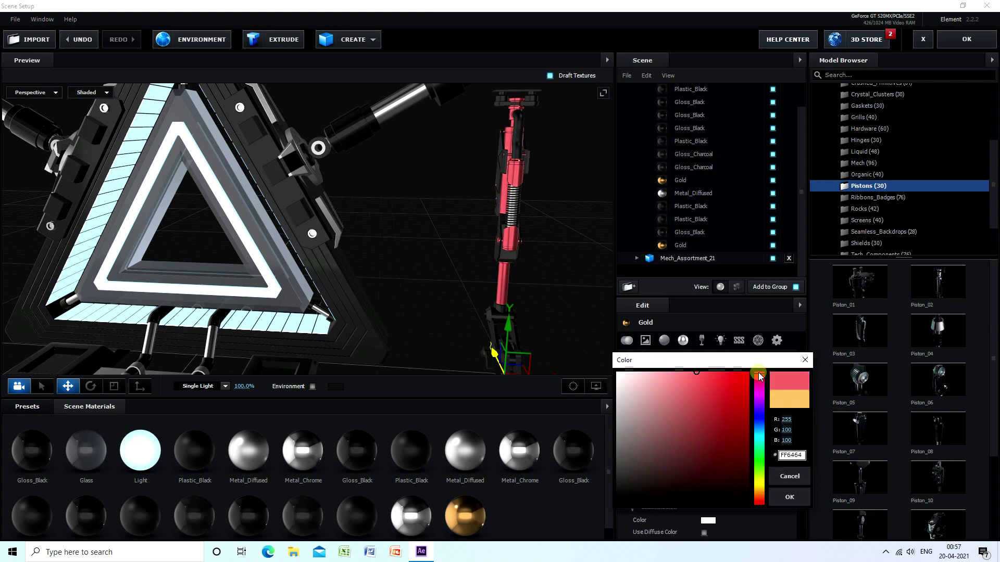
{"action": "left_click", "coordinate": [777, 494]}
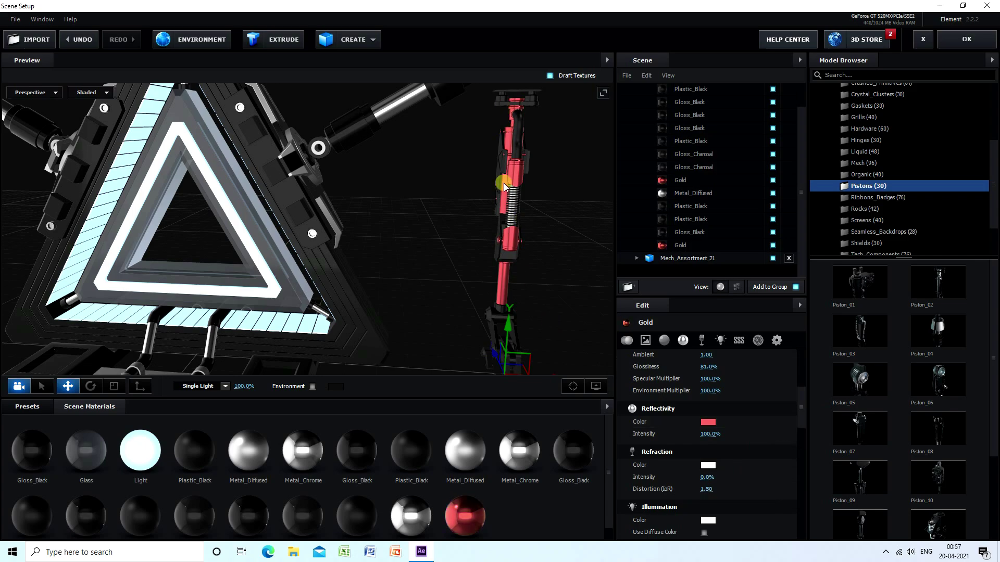
Step: Move piston_02 along its Z axis to about -0.08
{"action": "scroll", "coordinate": [540, 266], "scroll_direction": "down", "scroll_amount": 5}
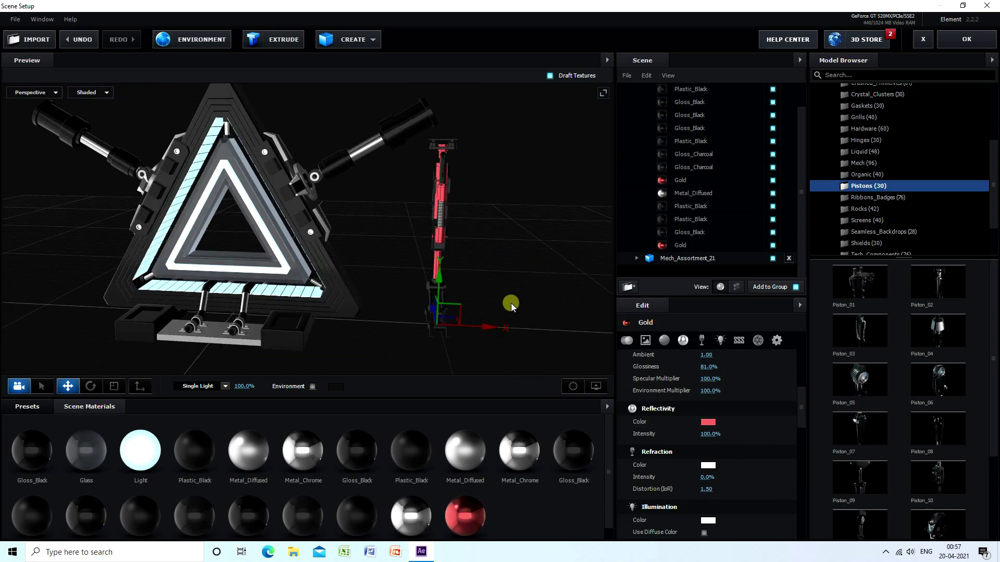
{"action": "left_click_drag", "start_coordinate": [511, 303], "coordinate": [407, 336]}
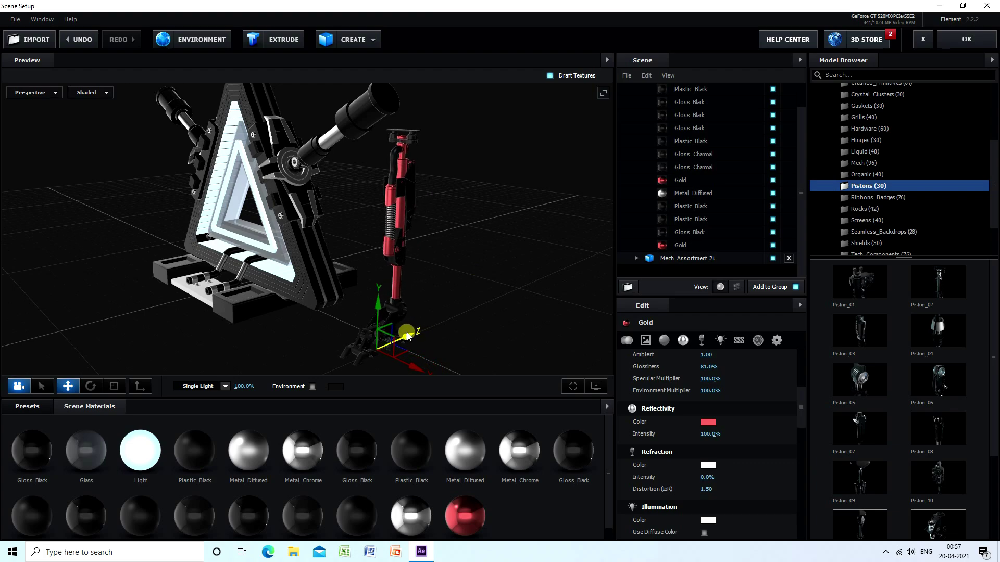
{"action": "scroll", "coordinate": [641, 153], "scroll_direction": "up", "scroll_amount": 2}
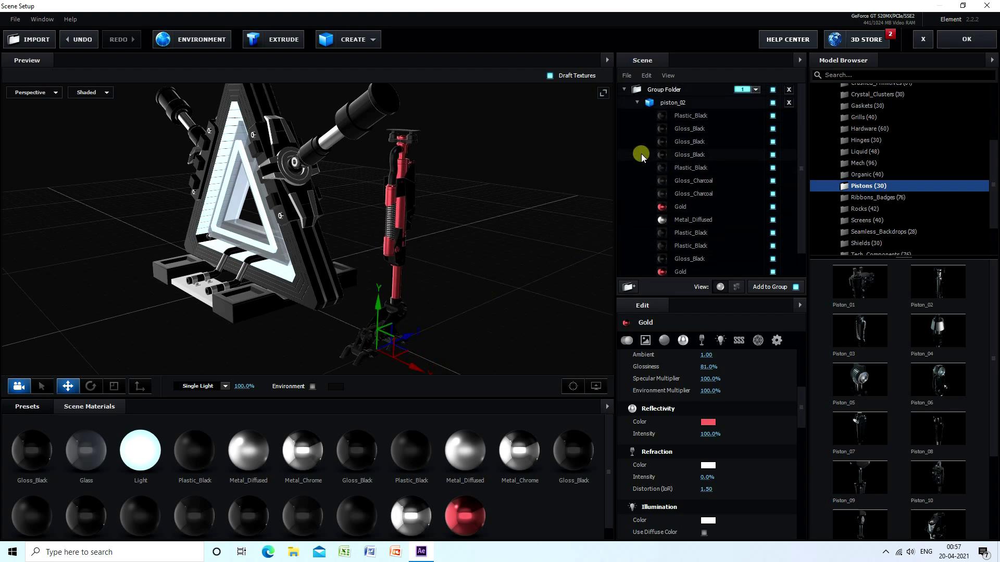
Step: Duplicate piston_02 and move the copy to the opposite side of the triangular mech, at about X -1.05
{"action": "left_click", "coordinate": [637, 102]}
{"action": "left_click", "coordinate": [669, 103]}
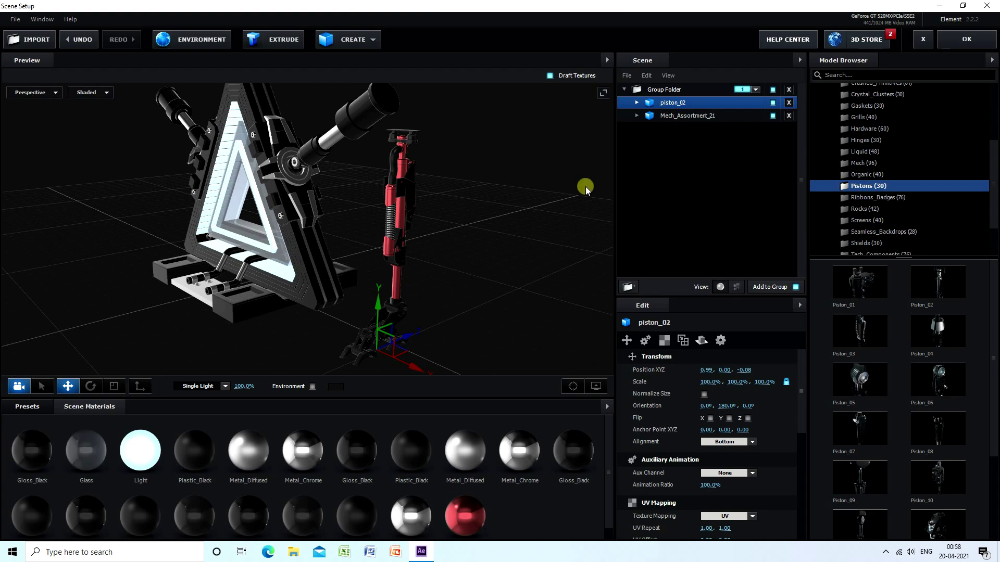
{"action": "key", "text": "ctrl+d"}
{"action": "scroll", "coordinate": [585, 186], "scroll_direction": "down", "scroll_amount": 2}
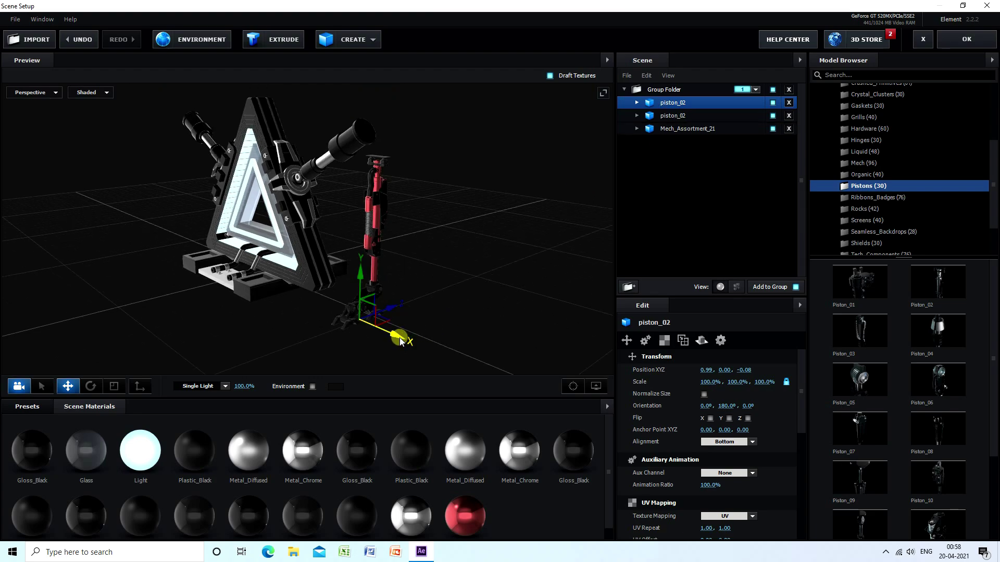
{"action": "left_click_drag", "start_coordinate": [400, 341], "coordinate": [240, 295]}
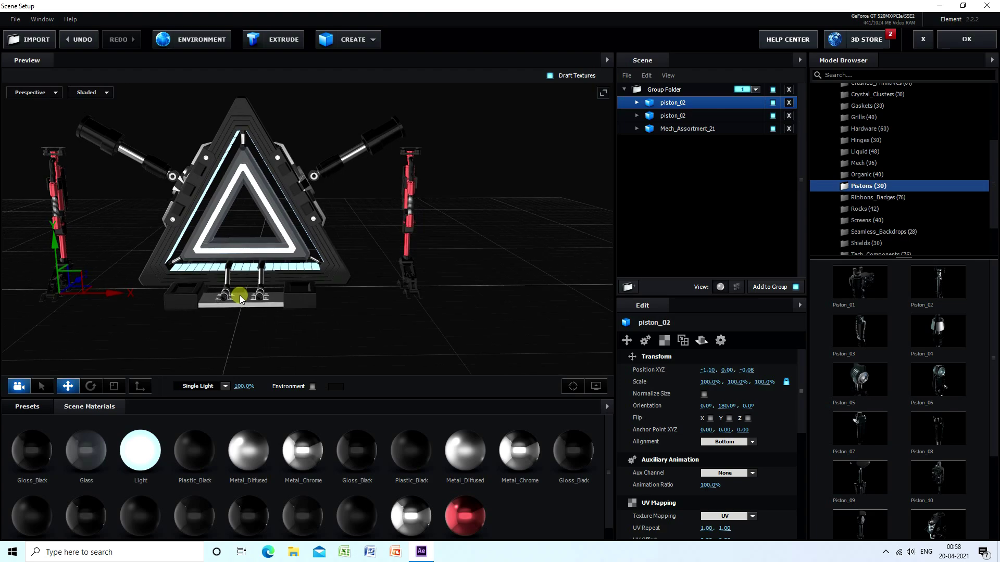
{"action": "left_click_drag", "start_coordinate": [118, 290], "coordinate": [129, 289]}
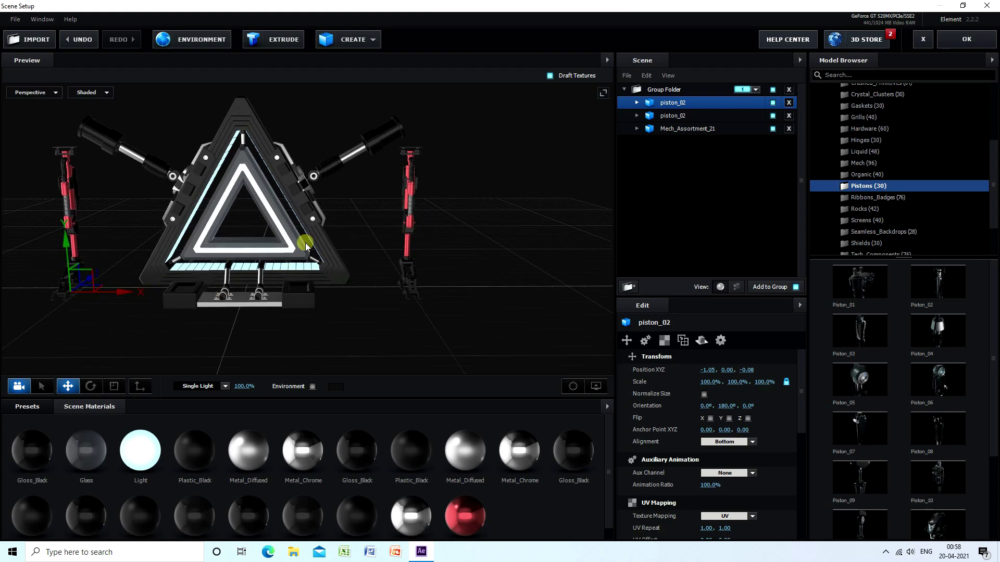
{"action": "left_click_drag", "start_coordinate": [305, 246], "coordinate": [362, 183]}
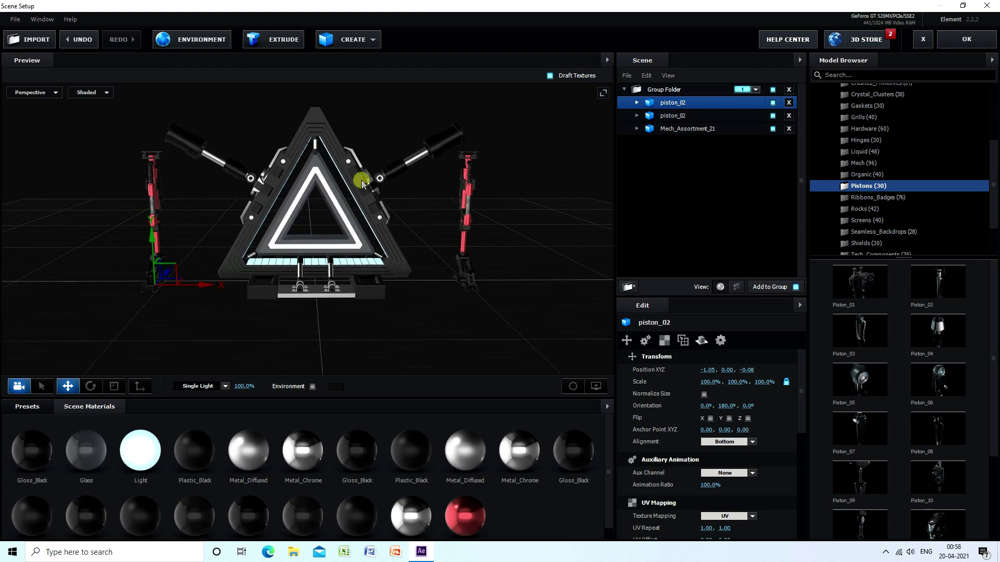
Step: Create a new group folder and move it out of the existing group to the scene's top level
{"action": "left_click", "coordinate": [624, 90]}
{"action": "left_click", "coordinate": [643, 90]}
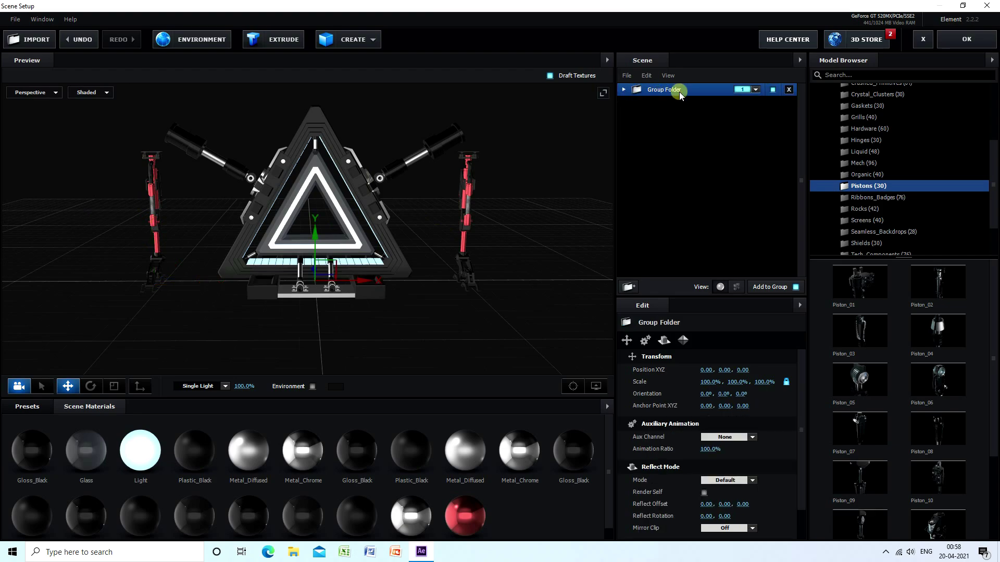
{"action": "left_click", "coordinate": [629, 287]}
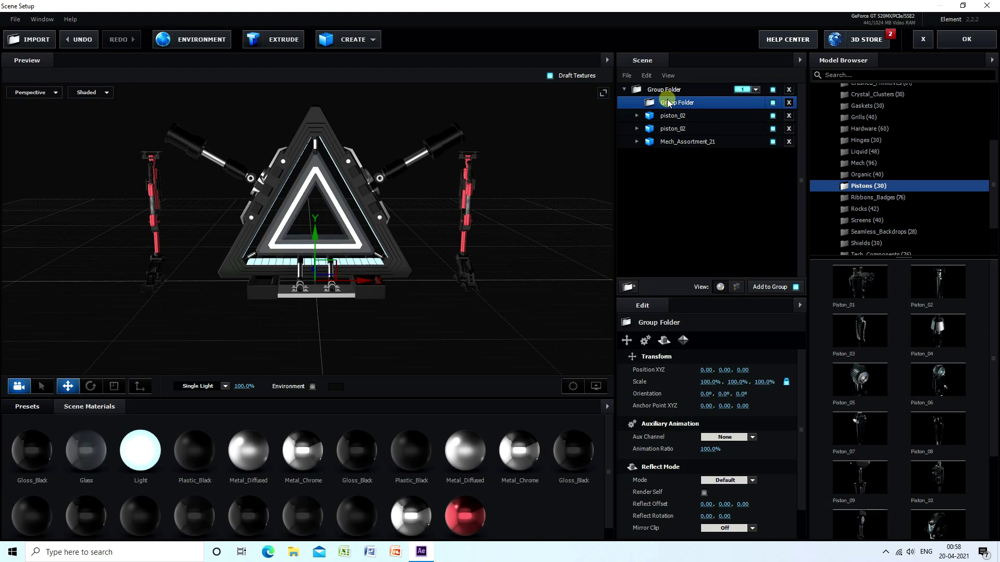
{"action": "left_click_drag", "start_coordinate": [666, 102], "coordinate": [686, 196]}
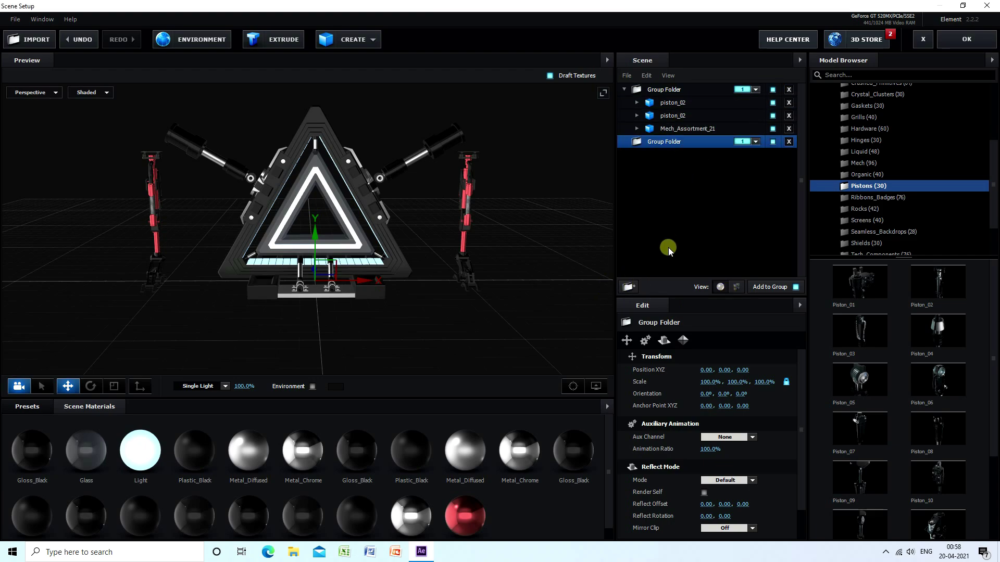
Step: Assign the new, empty group folder to group 2 and make it the active folder
{"action": "left_click", "coordinate": [624, 90]}
{"action": "left_click", "coordinate": [659, 91]}
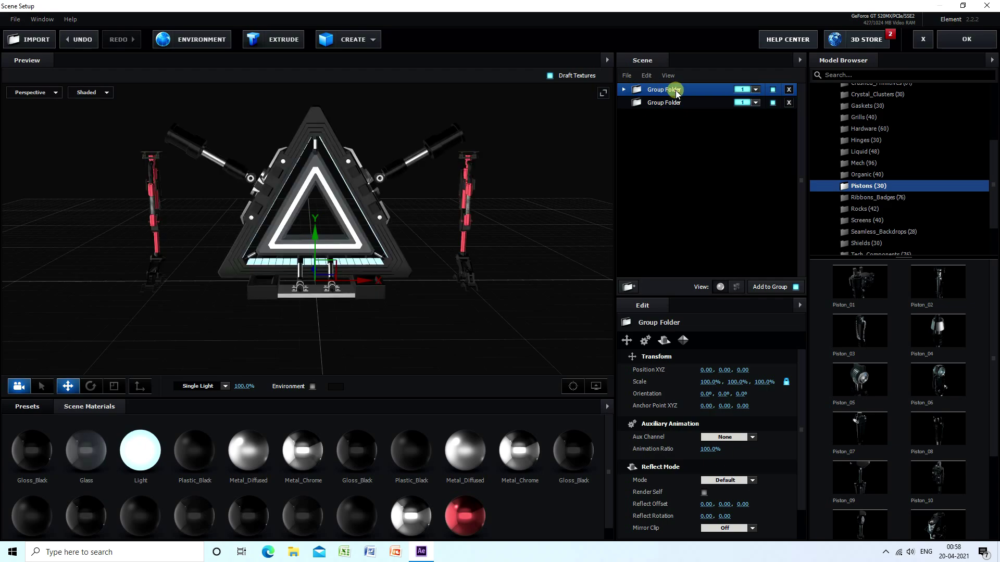
{"action": "left_click", "coordinate": [755, 102]}
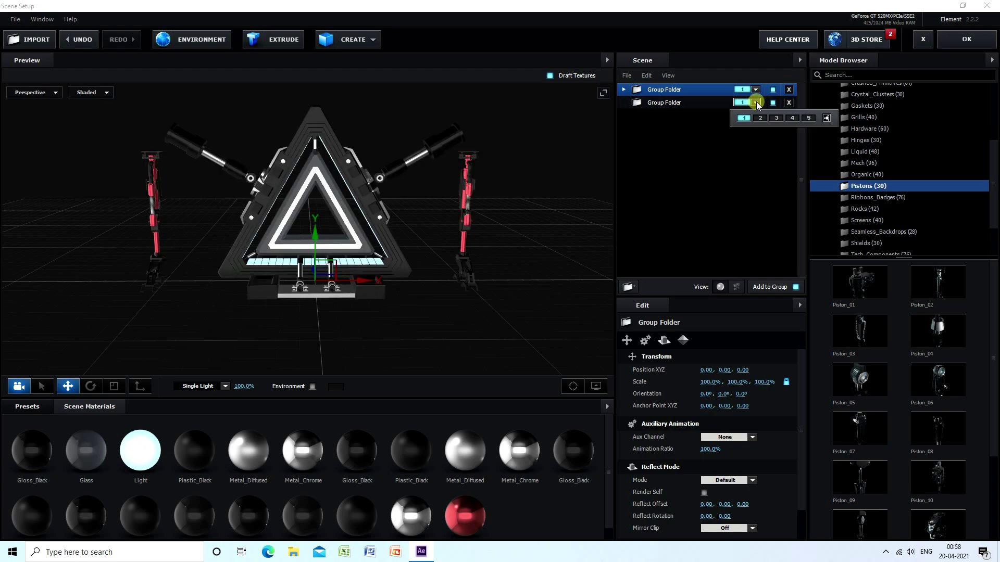
{"action": "left_click", "coordinate": [760, 117]}
{"action": "left_click", "coordinate": [659, 102]}
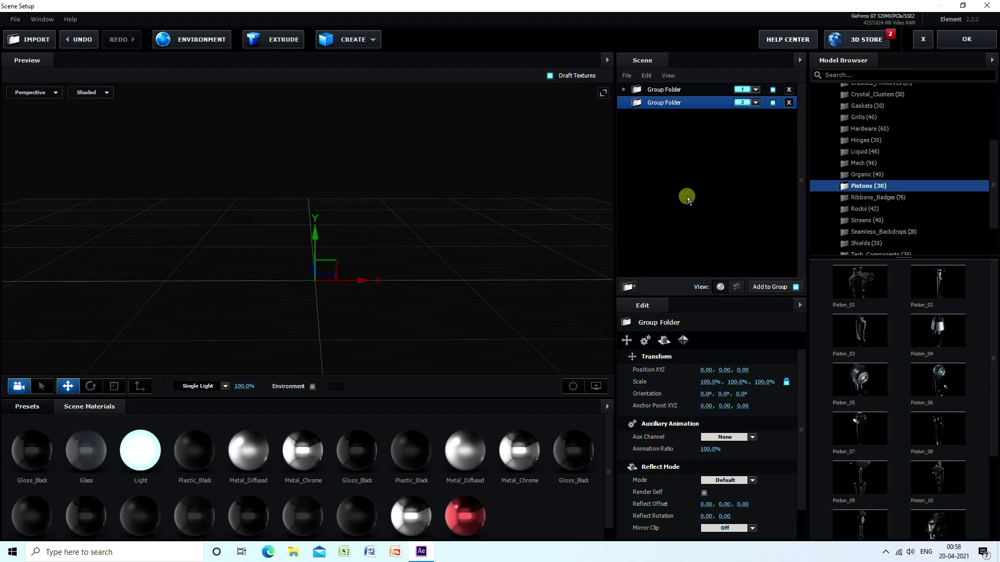
Step: Add the Tech_Mech_08 model from the Tech_Components collection to the second group folder
{"action": "scroll", "coordinate": [891, 225], "scroll_direction": "down", "scroll_amount": 2}
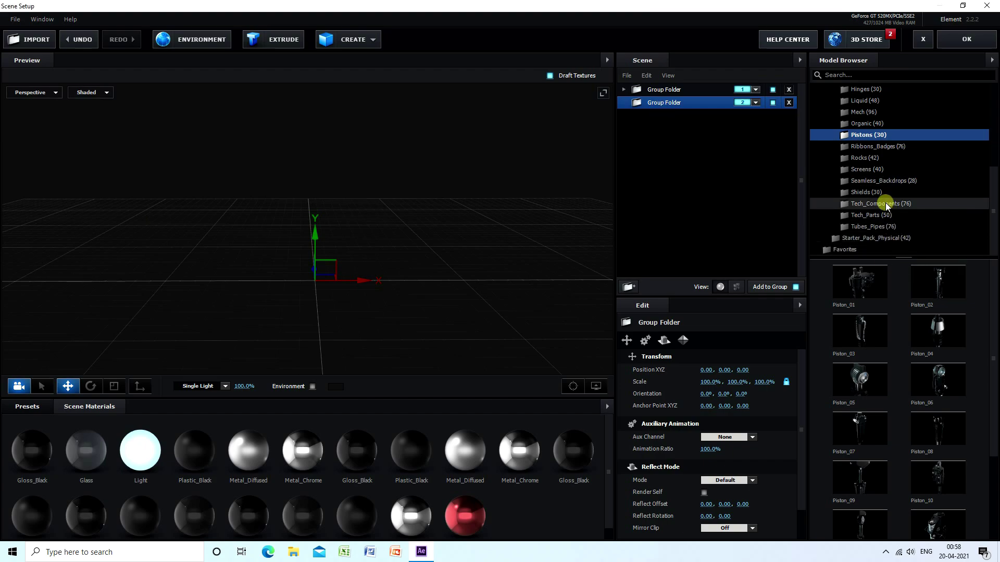
{"action": "left_click", "coordinate": [886, 203]}
{"action": "scroll", "coordinate": [928, 374], "scroll_direction": "down", "scroll_amount": 2}
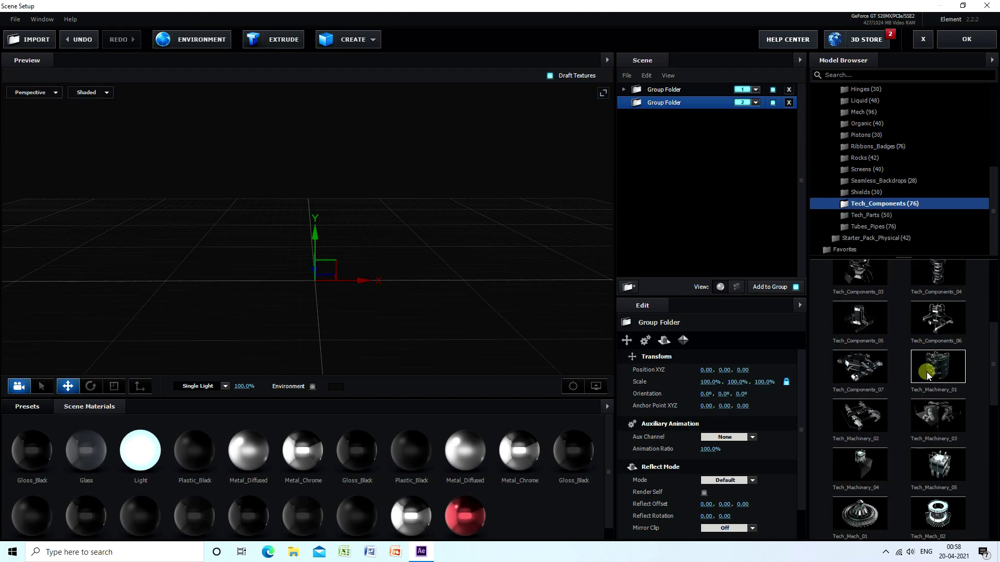
{"action": "scroll", "coordinate": [928, 374], "scroll_direction": "down", "scroll_amount": 2}
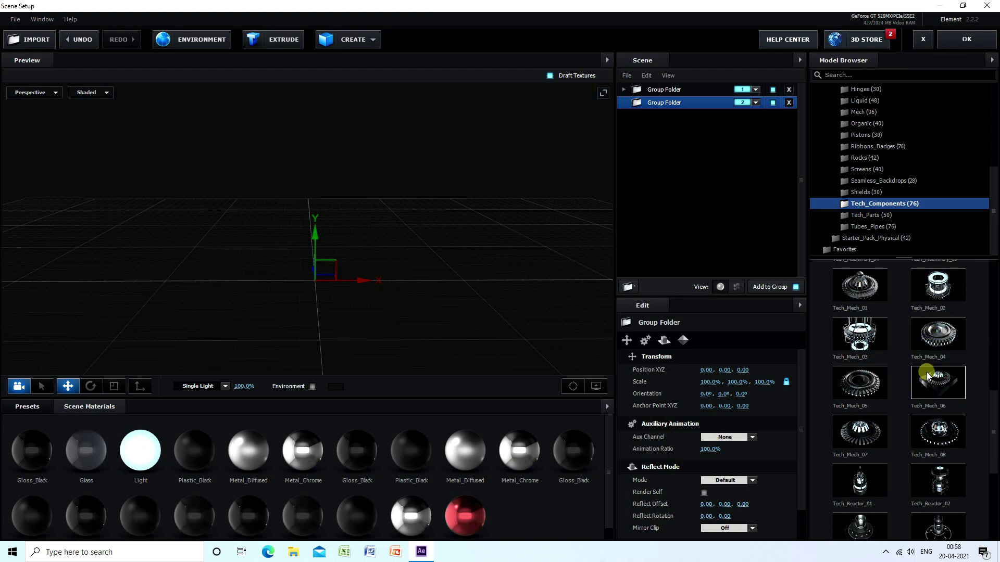
{"action": "left_click", "coordinate": [938, 439]}
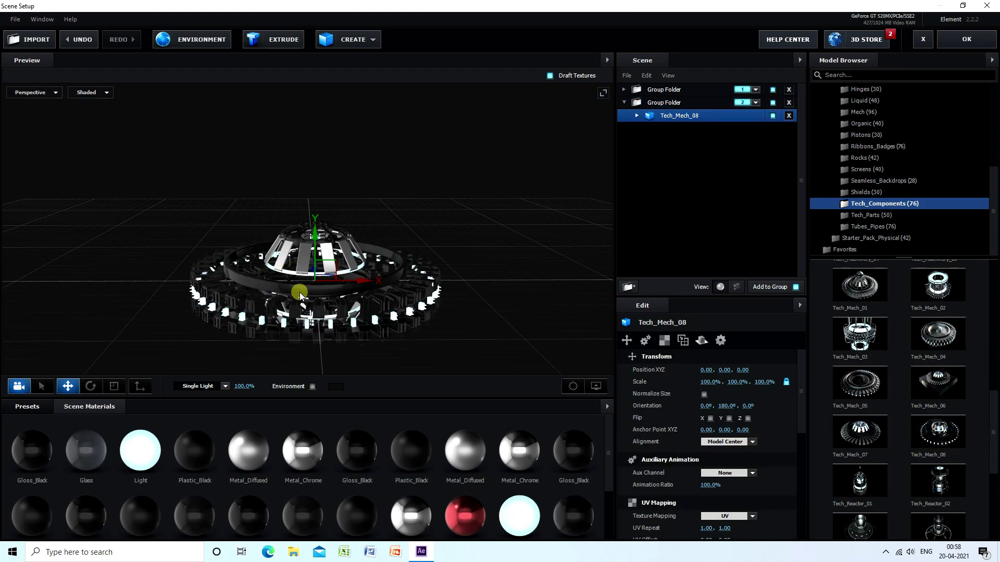
Step: Set the orientation of Tech_Mech_08 to 90°, 360°, 180° so the gear faces forward
{"action": "left_click_drag", "start_coordinate": [300, 294], "coordinate": [324, 289]}
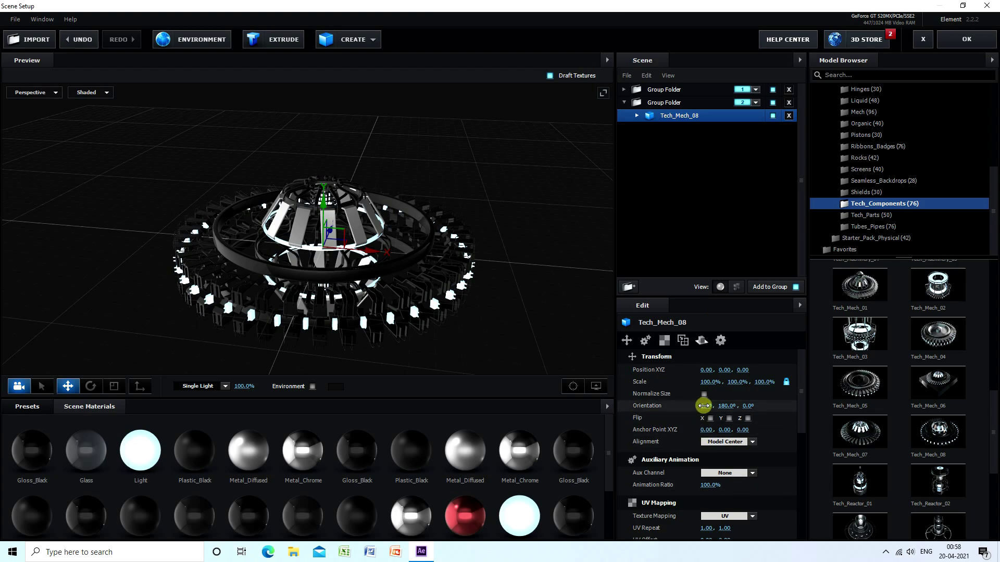
{"action": "type", "text": "90"}
{"action": "key", "text": "Tab"}
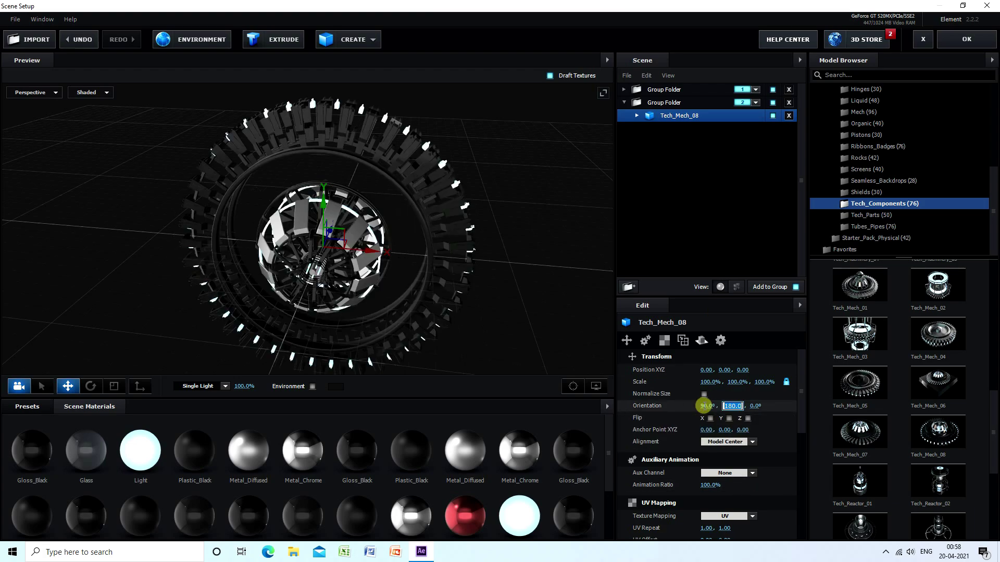
{"action": "key", "text": "Tab"}
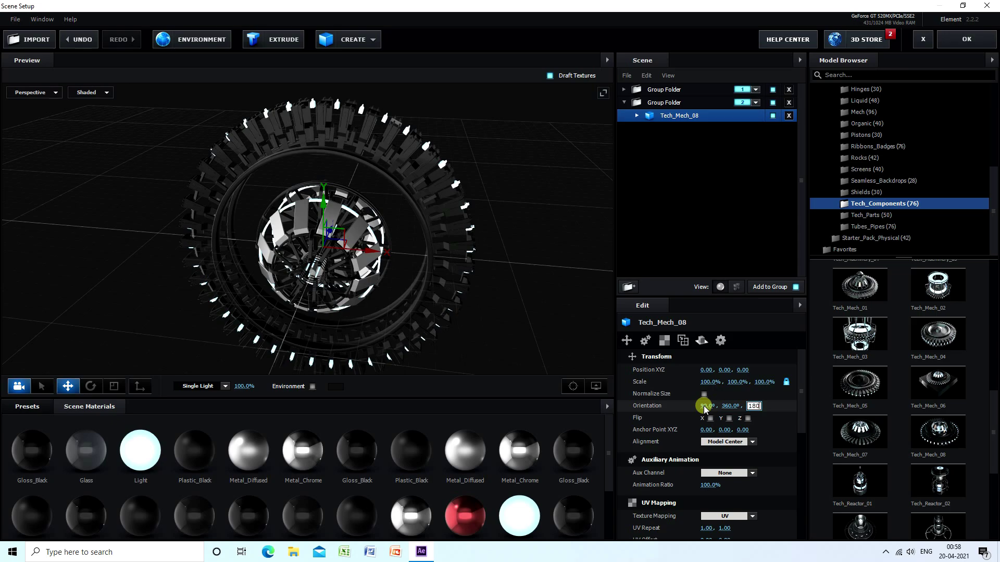
{"action": "key", "text": "Return"}
{"action": "left_click_drag", "start_coordinate": [391, 293], "coordinate": [527, 228]}
Step: Compare the models in the two group folders, and accept the scene to return to the composition
{"action": "left_click", "coordinate": [655, 100]}
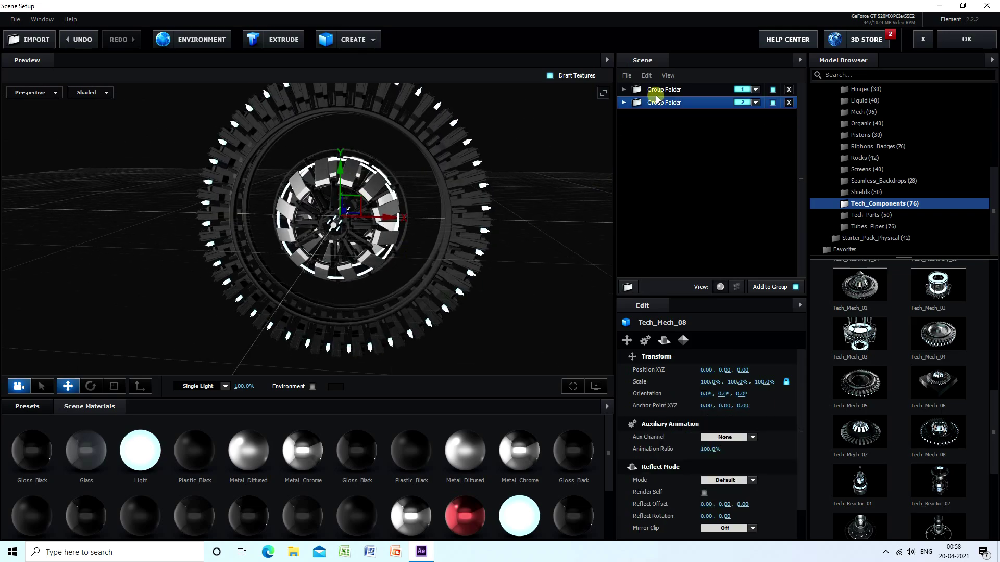
{"action": "left_click", "coordinate": [659, 90]}
{"action": "scroll", "coordinate": [456, 287], "scroll_direction": "down", "scroll_amount": 3}
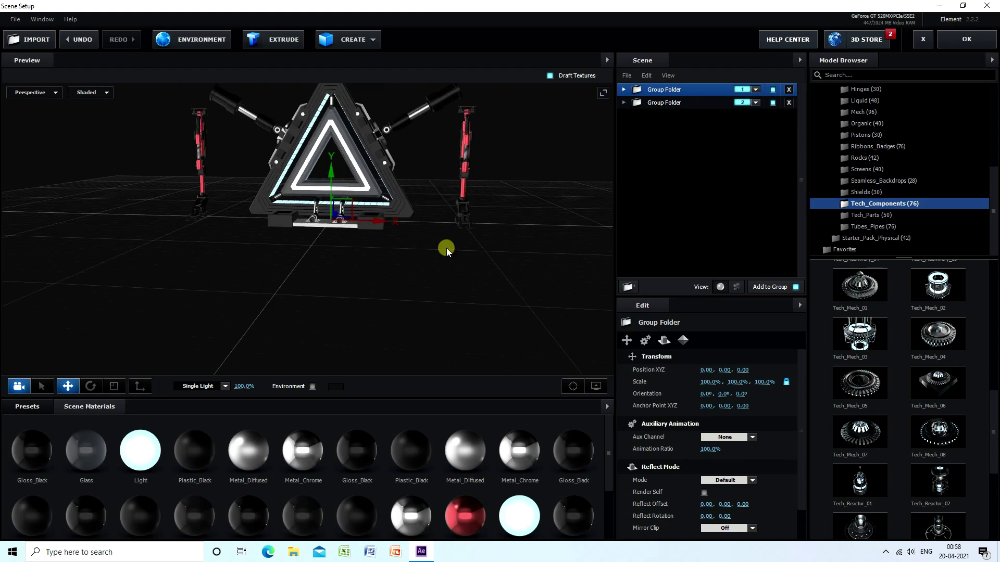
{"action": "left_click_drag", "start_coordinate": [446, 250], "coordinate": [460, 284]}
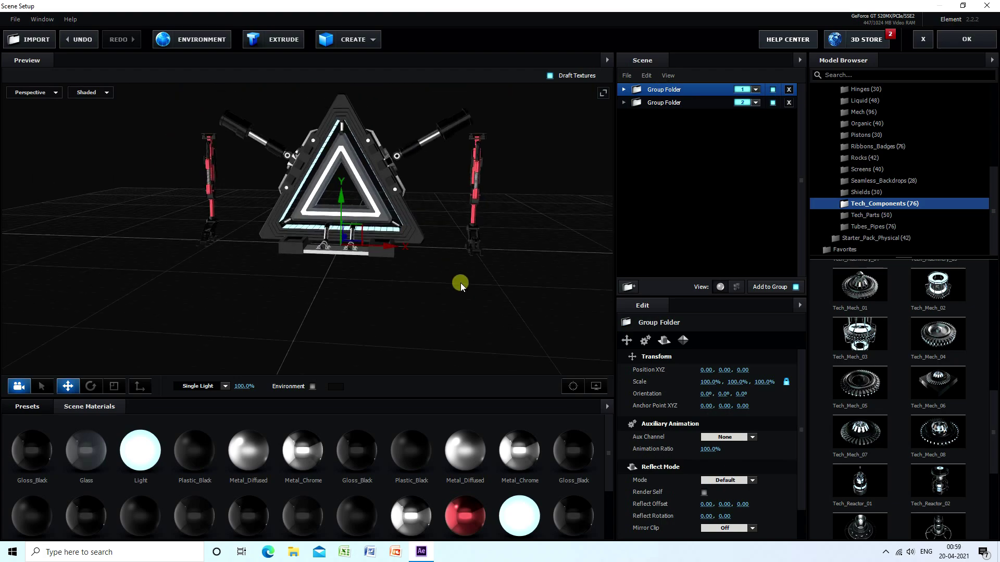
{"action": "left_click", "coordinate": [660, 102]}
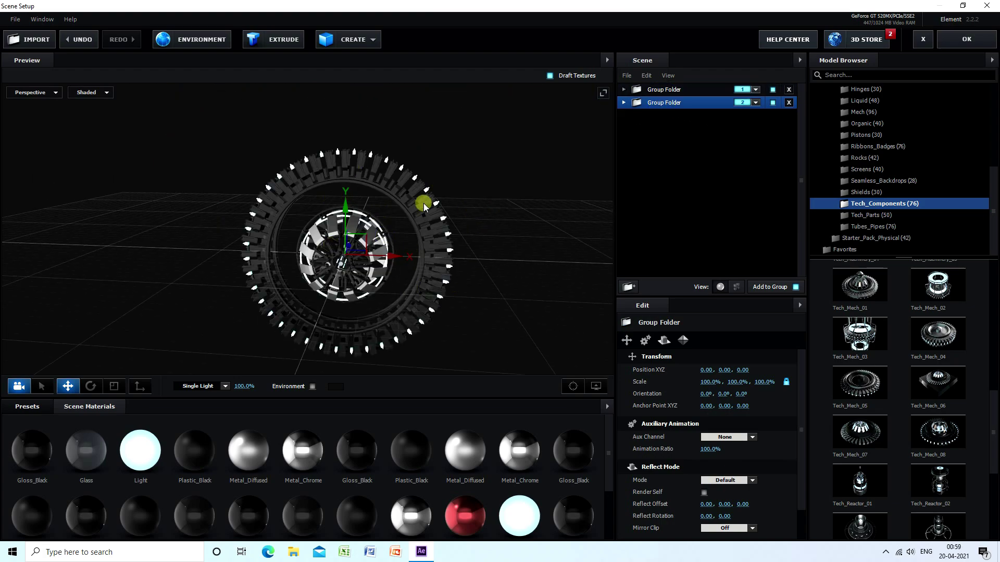
{"action": "left_click", "coordinate": [957, 40]}
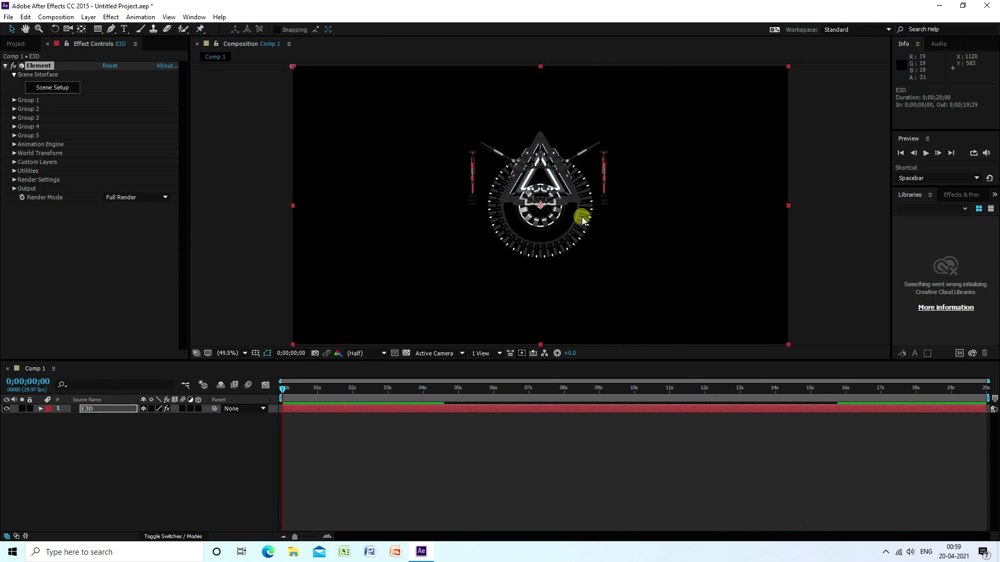
Step: Set the particle count of Group 1's Particle Replicator to 50
{"action": "left_click", "coordinate": [13, 100]}
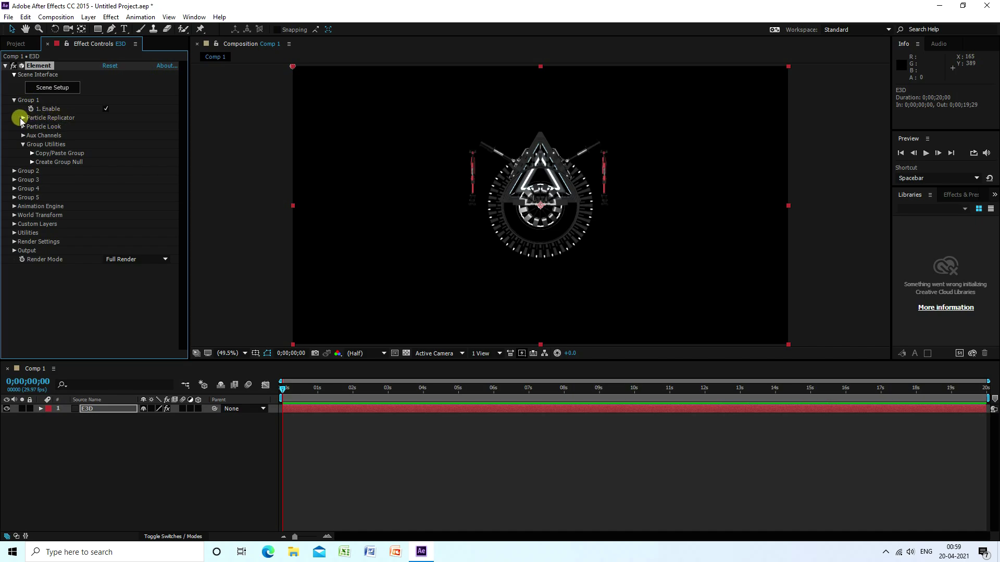
{"action": "left_click", "coordinate": [22, 120]}
{"action": "left_click", "coordinate": [23, 118]}
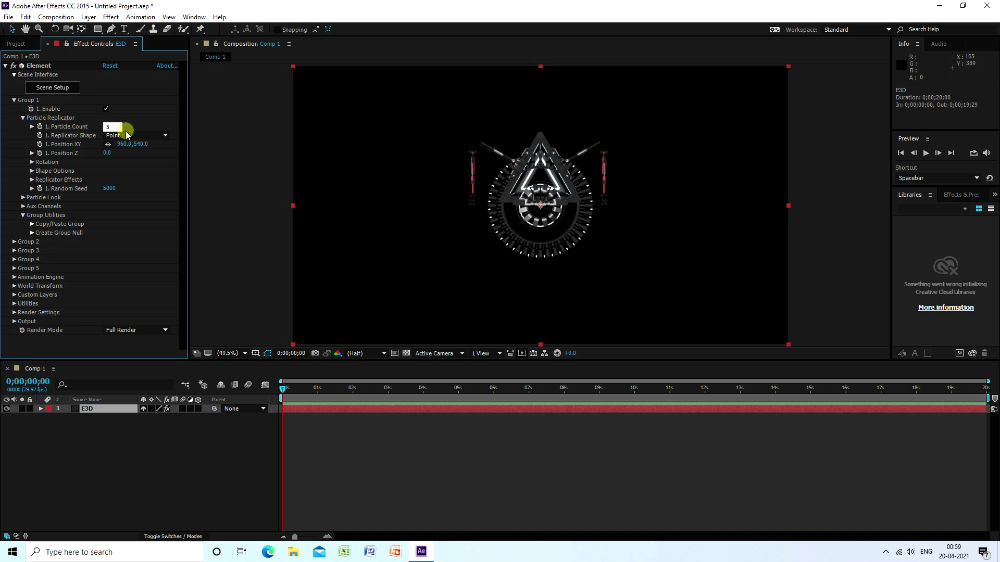
{"action": "key", "text": "Return"}
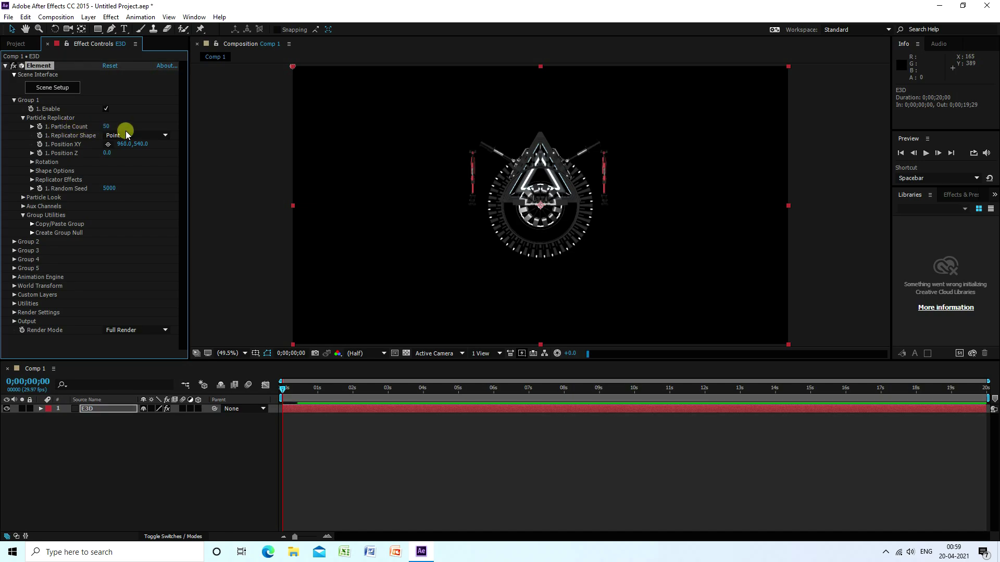
Step: Change Group 1's replicator shape to Sphere with a shape scale of 20
{"action": "left_click", "coordinate": [140, 135]}
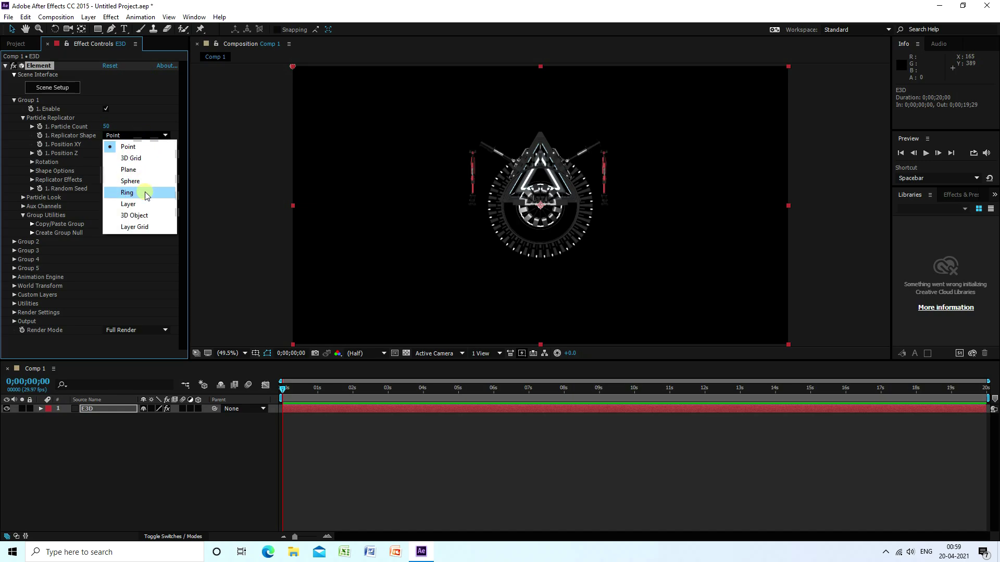
{"action": "left_click", "coordinate": [129, 181]}
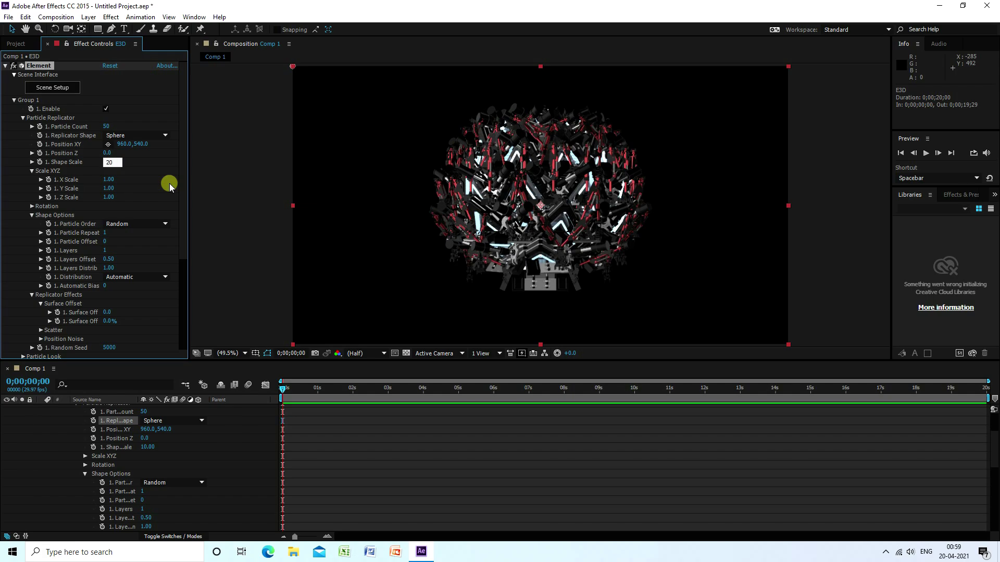
{"action": "key", "text": "Return"}
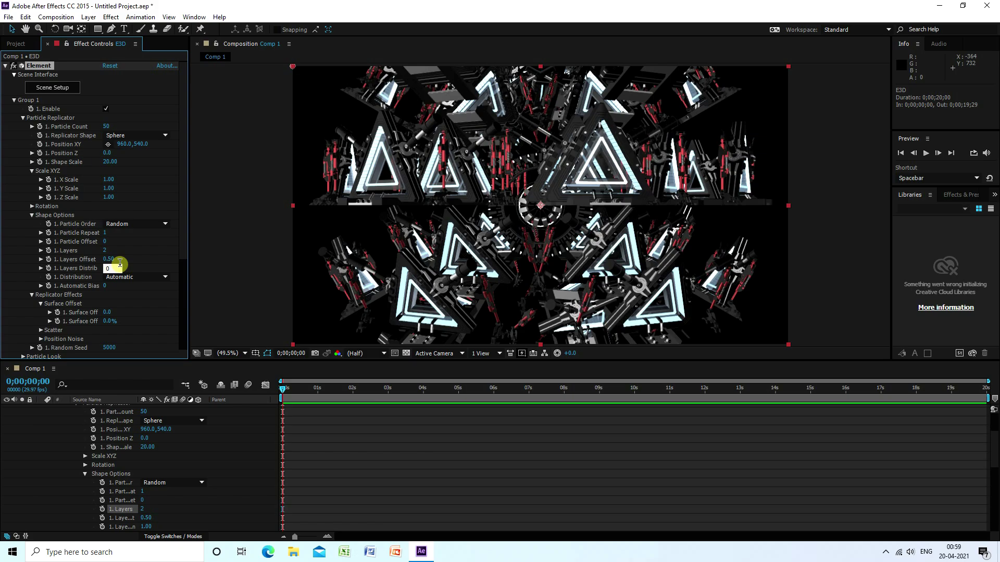
Step: Set Group 1's replicator to 2 layers with a layers distribution of 0
{"action": "key", "text": "Return"}
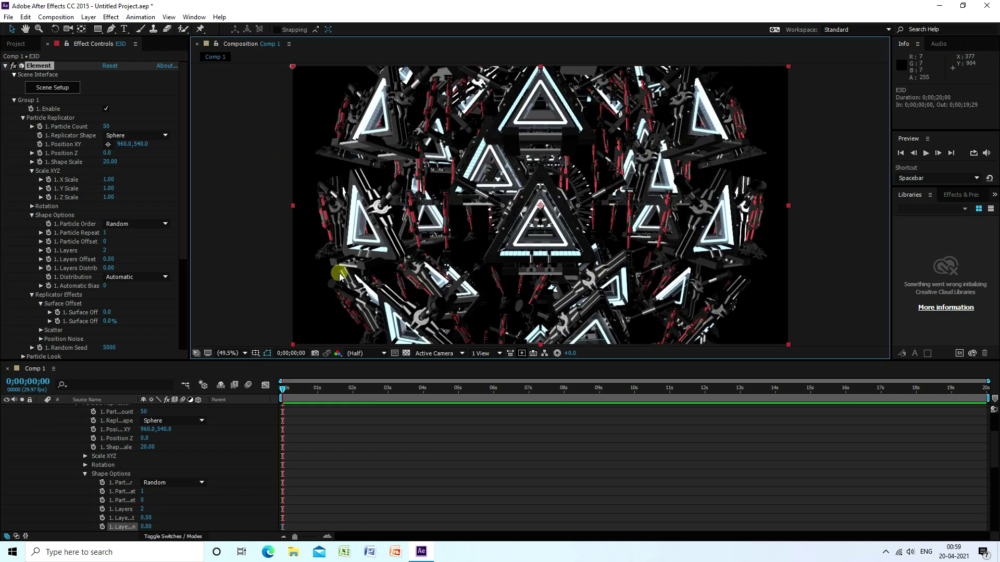
{"action": "scroll", "coordinate": [576, 223], "scroll_direction": "down", "scroll_amount": 2}
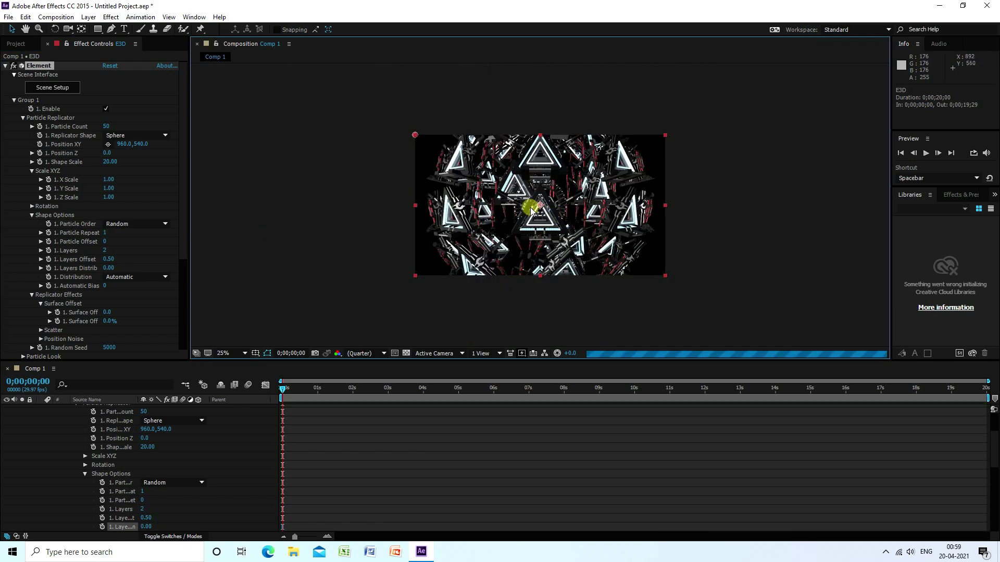
{"action": "scroll", "coordinate": [511, 152], "scroll_direction": "up", "scroll_amount": 2}
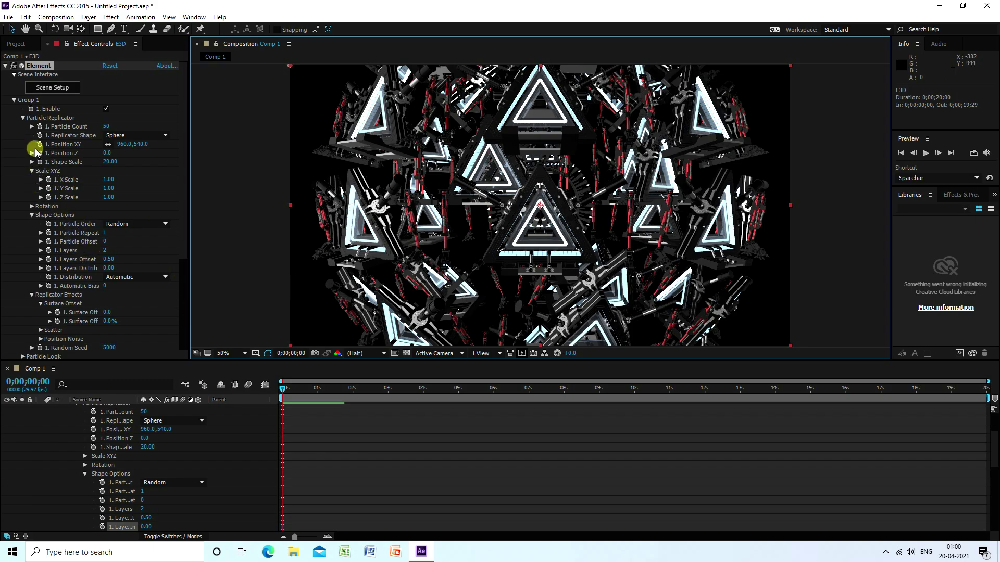
Step: Enable keyframing for Group 1's replicator X, Y and Z Rotation at 0;00;00;00
{"action": "left_click", "coordinate": [32, 207]}
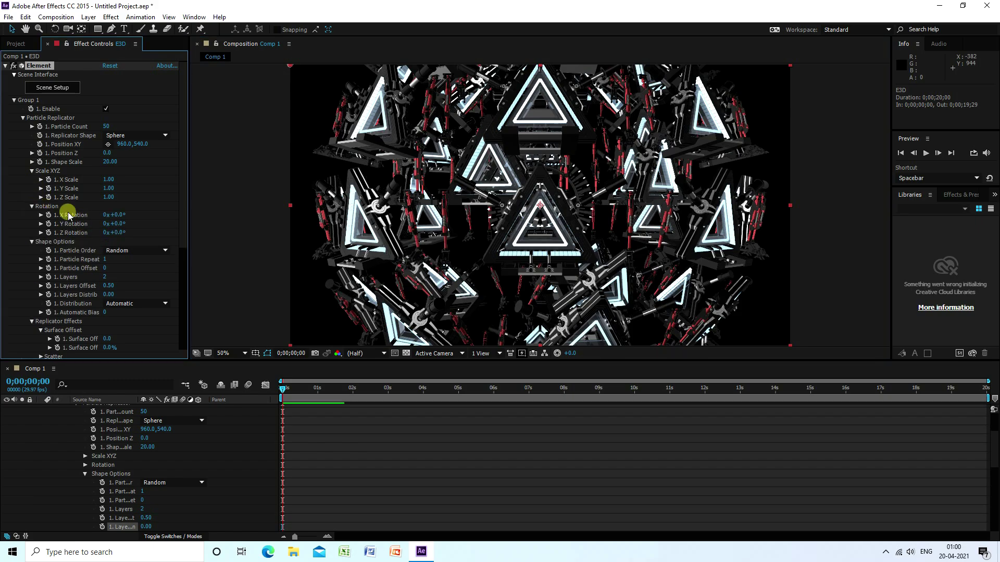
{"action": "left_click", "coordinate": [284, 392]}
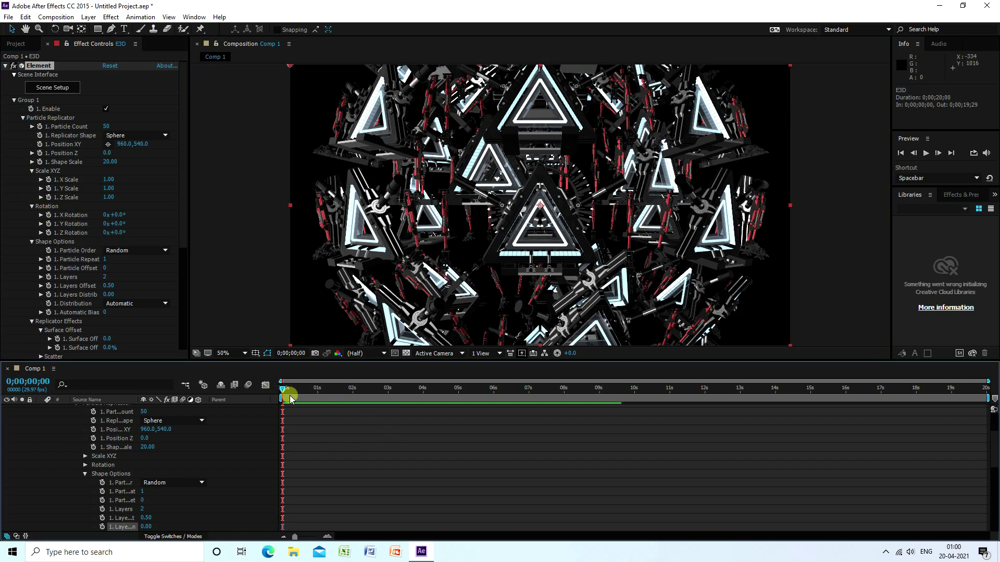
{"action": "key", "text": "ctrl+z"}
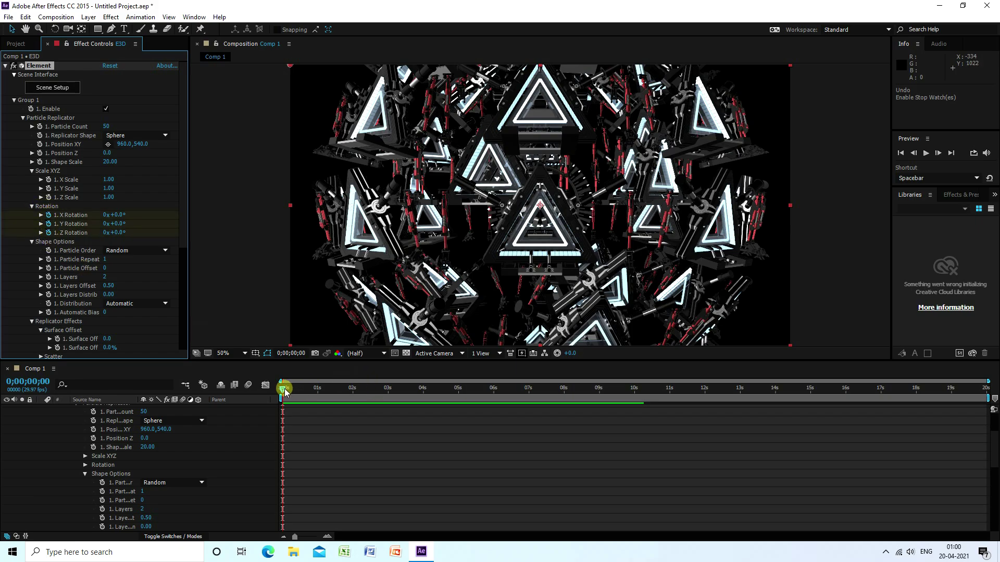
Step: At 0;00;19;29, set Group 1's replicator X, Y and Z Rotation to one full revolution each
{"action": "left_click_drag", "start_coordinate": [283, 389], "coordinate": [989, 400]}
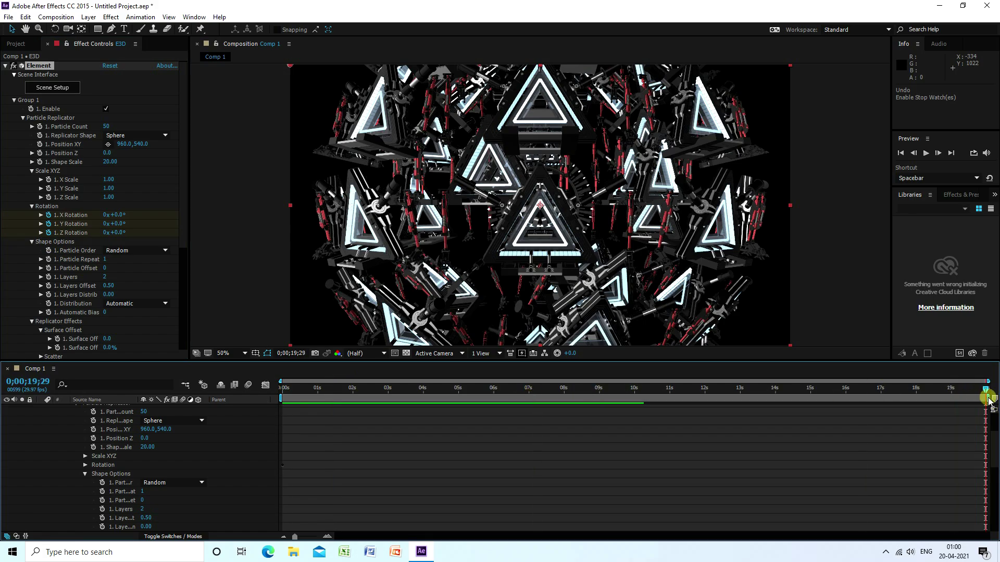
{"action": "left_click", "coordinate": [105, 215]}
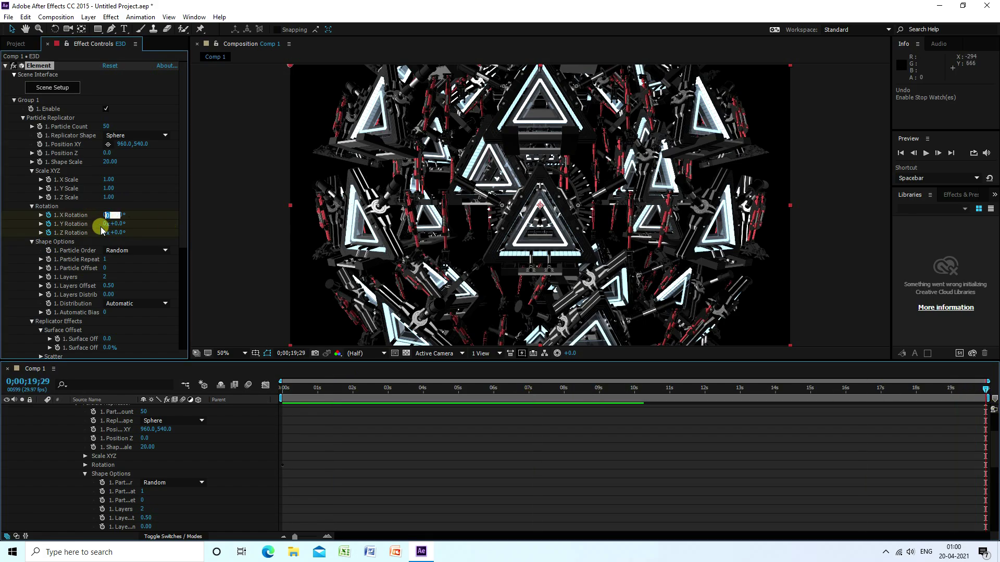
{"action": "type", "text": "1"}
{"action": "key", "text": "Tab"}
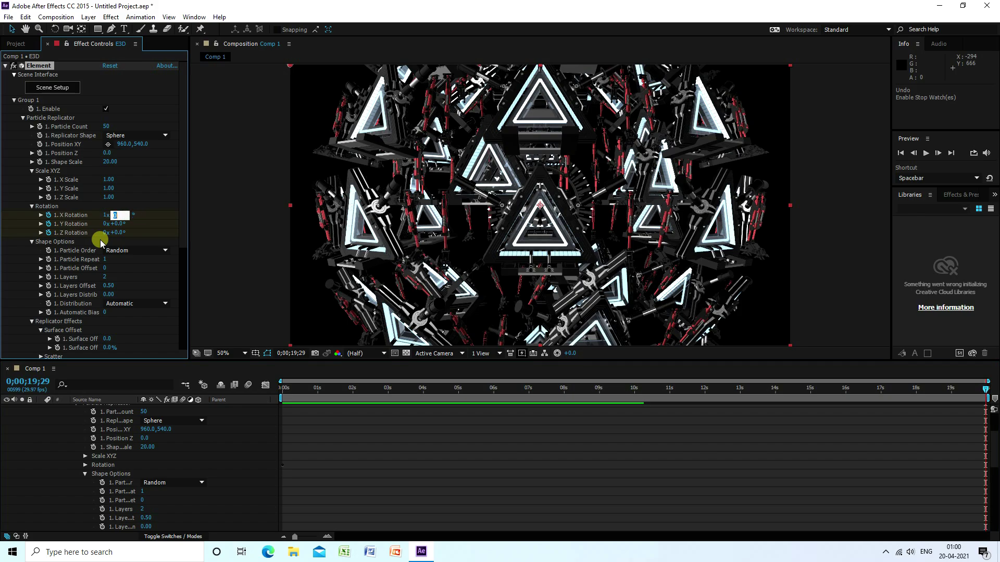
{"action": "type", "text": "1"}
{"action": "key", "text": "Tab"}
{"action": "key", "text": "Tab"}
{"action": "type", "text": "1"}
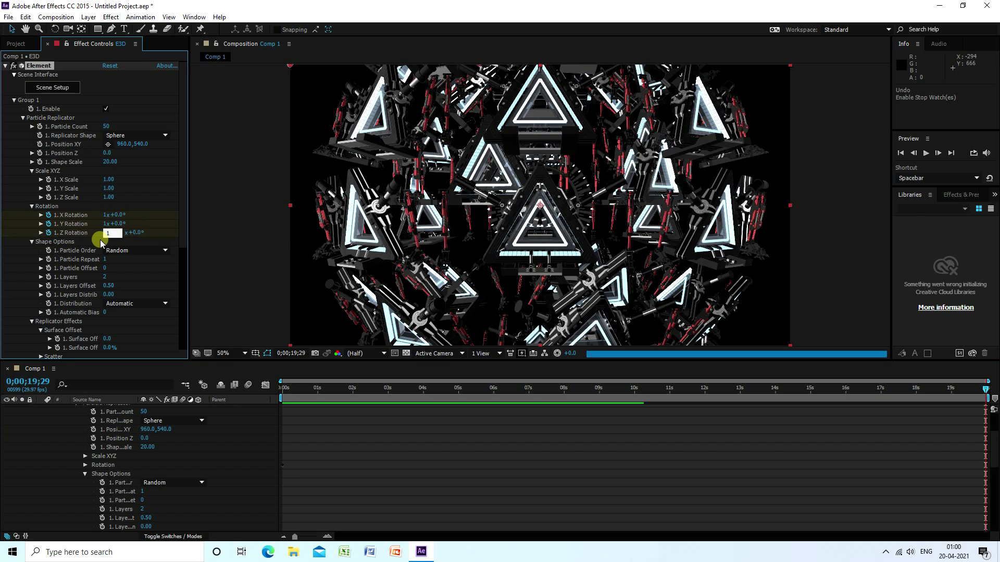
{"action": "key", "text": "Return"}
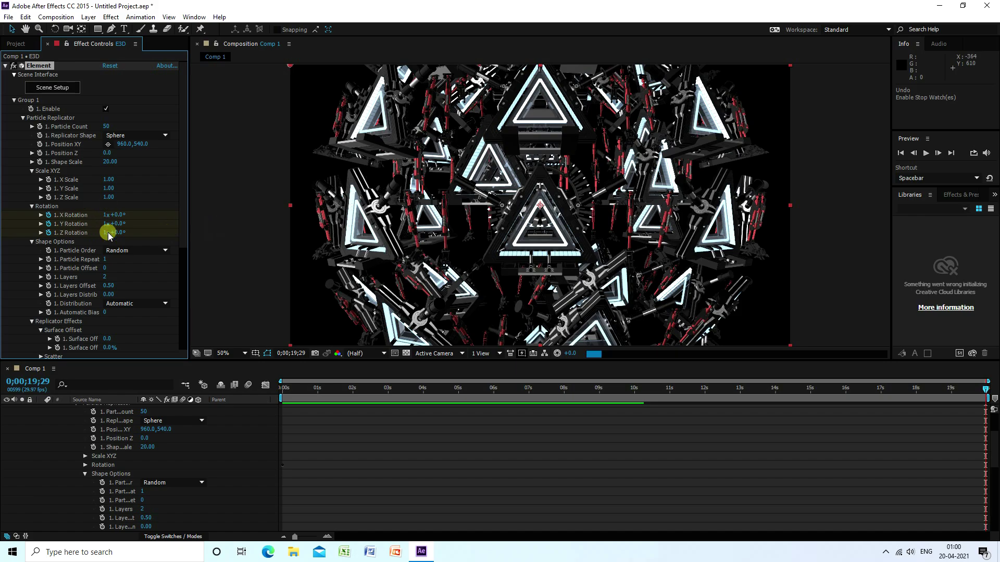
Step: Preview the rotation animation from about 0;00;11;07 and again from the start of the composition
{"action": "left_click_drag", "start_coordinate": [298, 390], "coordinate": [678, 266]}
{"action": "left_click", "coordinate": [926, 152]}
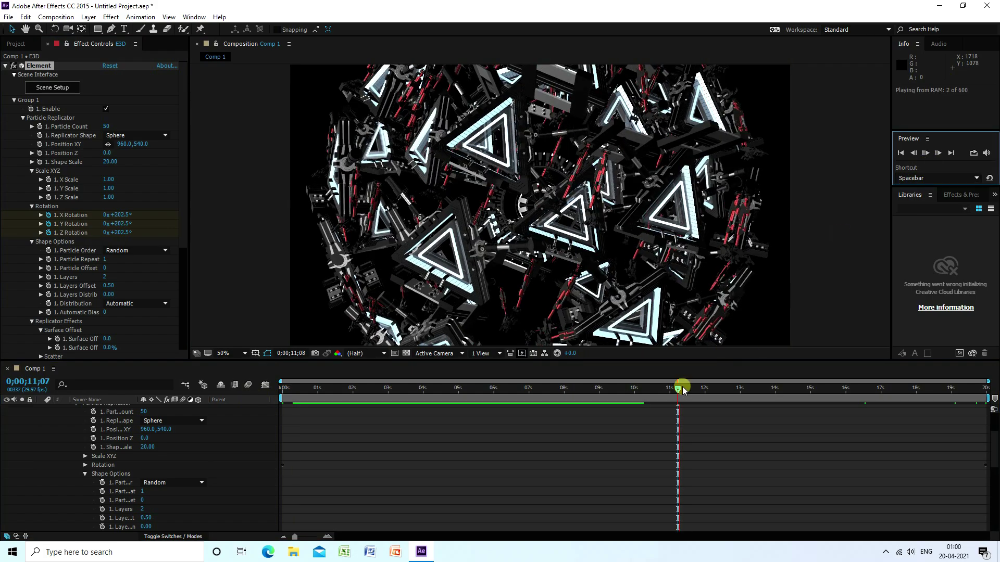
{"action": "left_click_drag", "start_coordinate": [677, 388], "coordinate": [290, 394]}
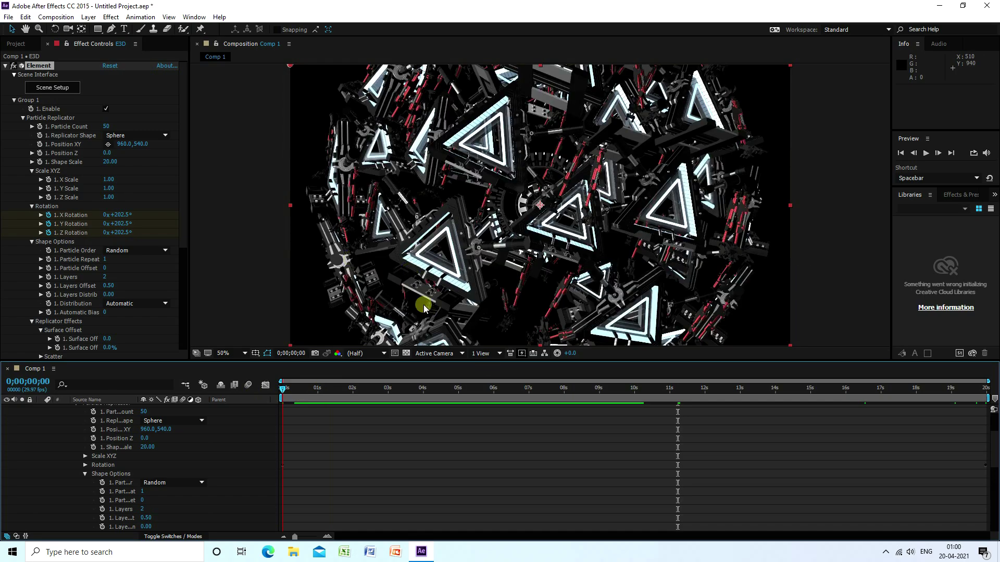
{"action": "left_click", "coordinate": [926, 154]}
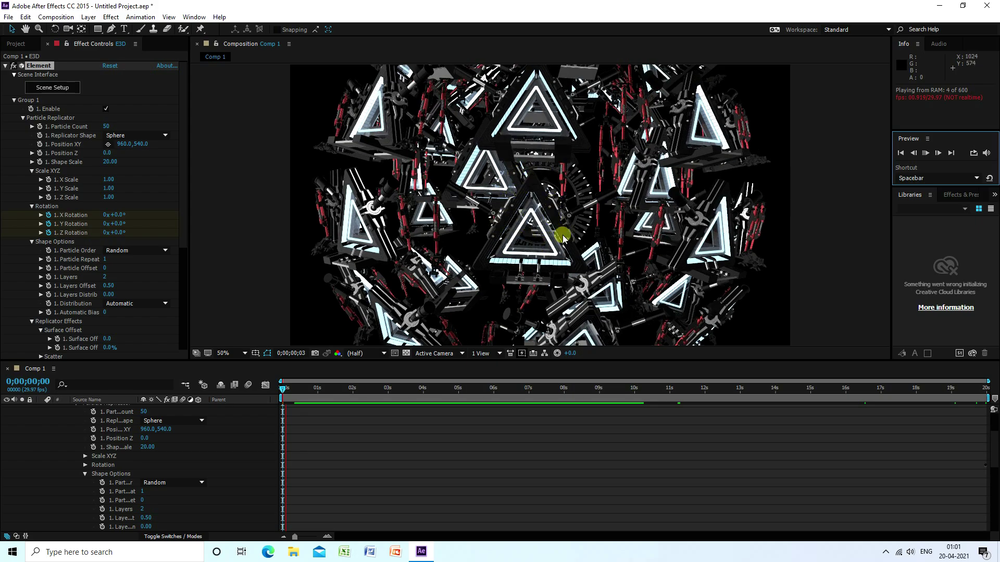
Step: Lower the composition's preview resolution to Third and preview the rotation animation from the start
{"action": "left_click", "coordinate": [363, 354]}
{"action": "left_click", "coordinate": [384, 404]}
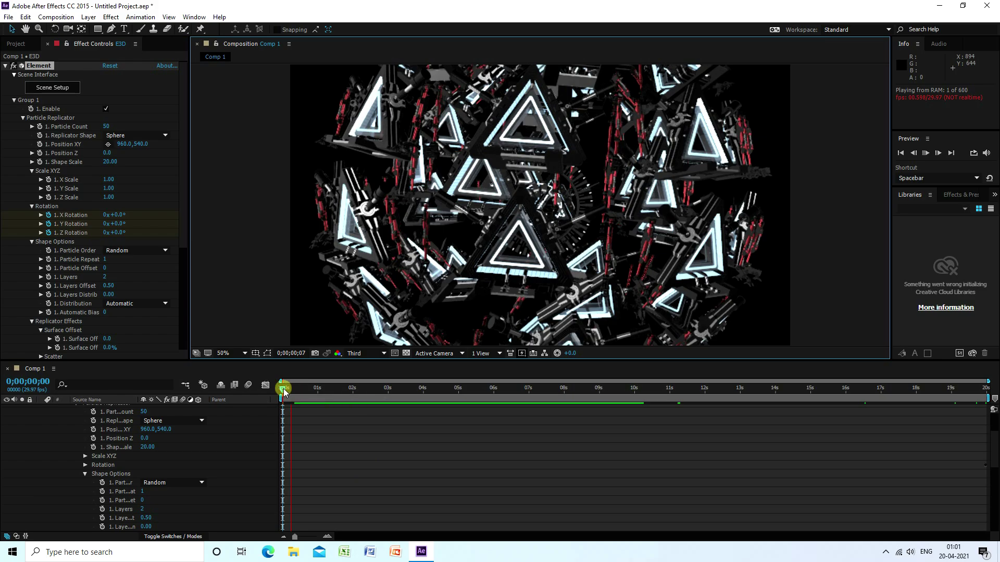
{"action": "left_click", "coordinate": [283, 390]}
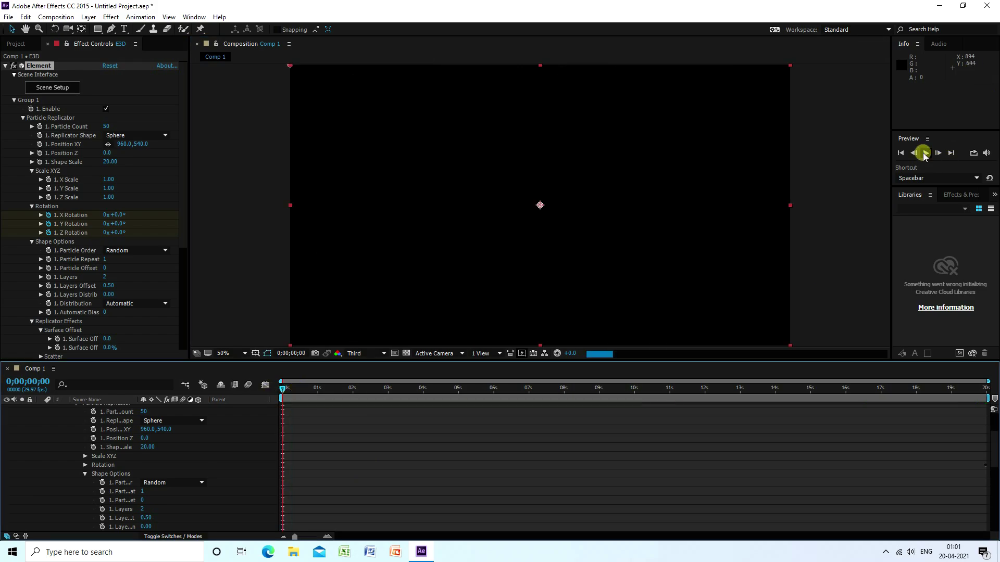
{"action": "left_click", "coordinate": [924, 154]}
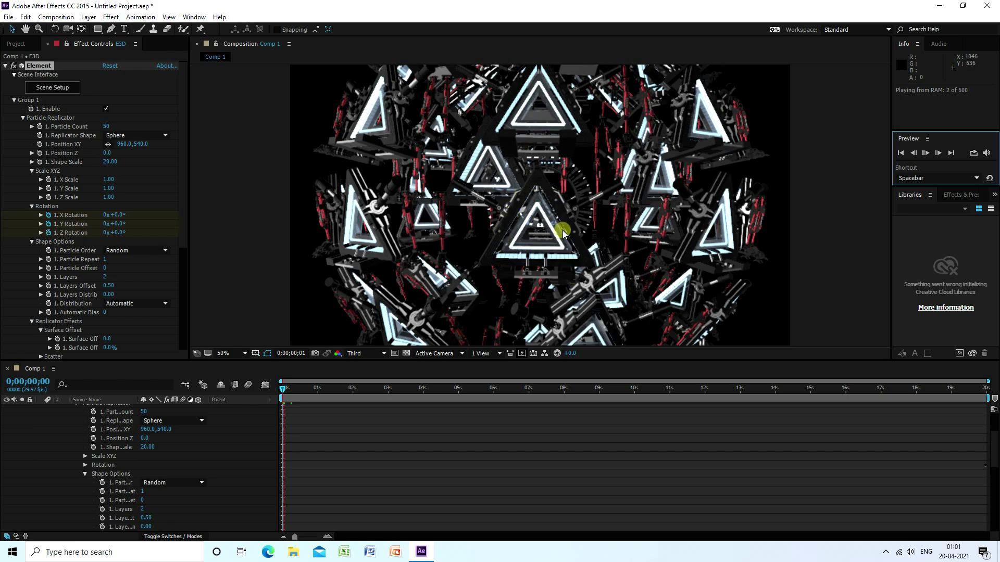
Step: Stop the preview and restore the composition's preview resolution to Half
{"action": "left_click", "coordinate": [364, 353]}
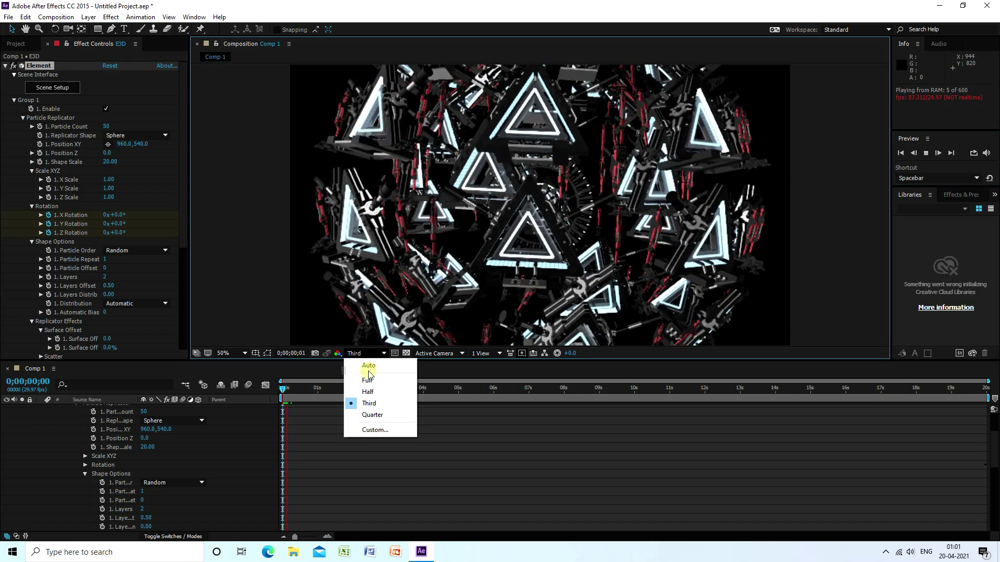
{"action": "left_click", "coordinate": [391, 354]}
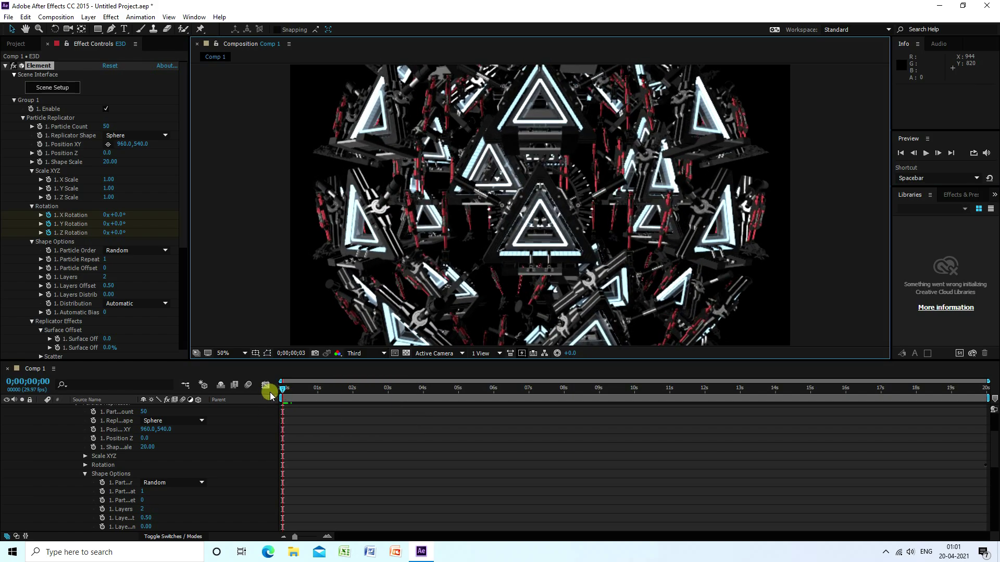
{"action": "left_click", "coordinate": [391, 354]}
{"action": "left_click", "coordinate": [355, 392]}
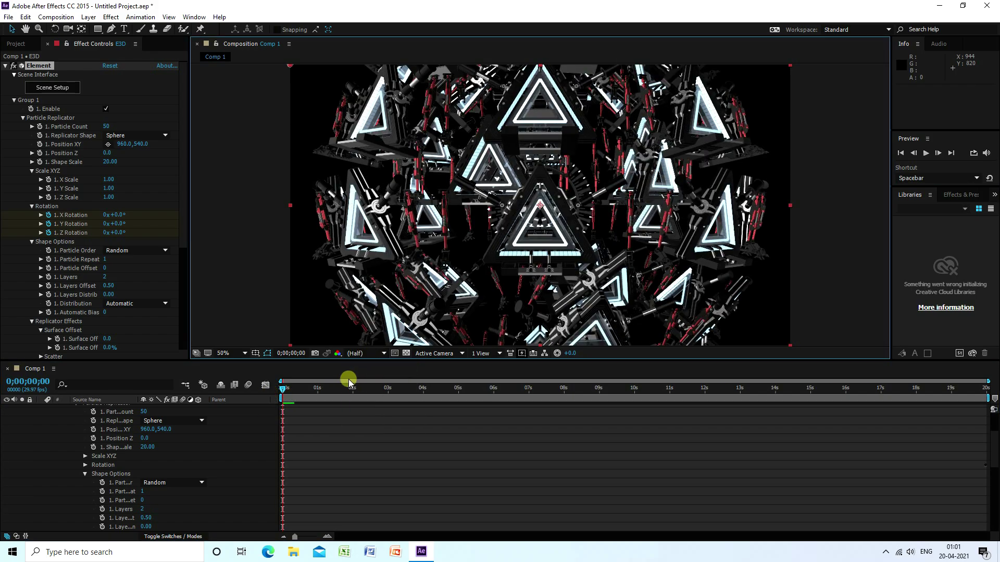
Step: Enable keyframing for Group 1's X, Y and Z Rotation Particle properties at 0;00;00;00
{"action": "left_click", "coordinate": [22, 119]}
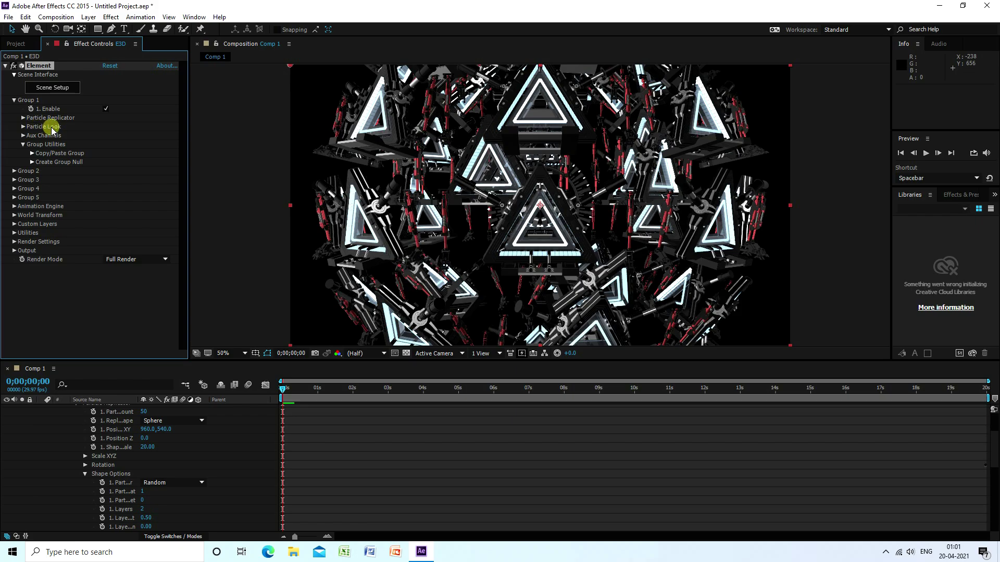
{"action": "left_click", "coordinate": [24, 127]}
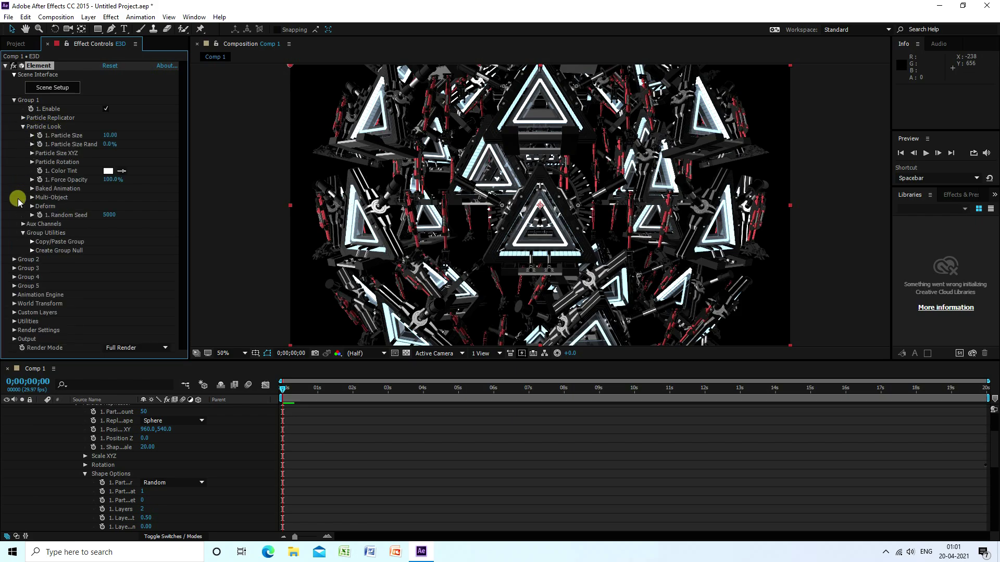
{"action": "left_click", "coordinate": [32, 162]}
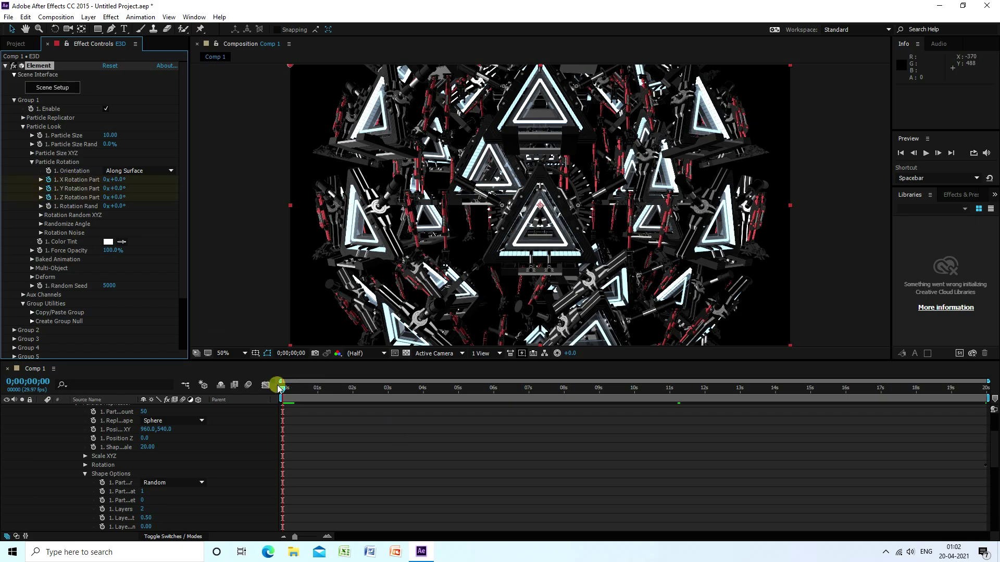
Step: At 0;00;19;29, set Group 1's X, Y and Z Rotation Particle values to one full revolution each
{"action": "left_click_drag", "start_coordinate": [284, 389], "coordinate": [463, 389]}
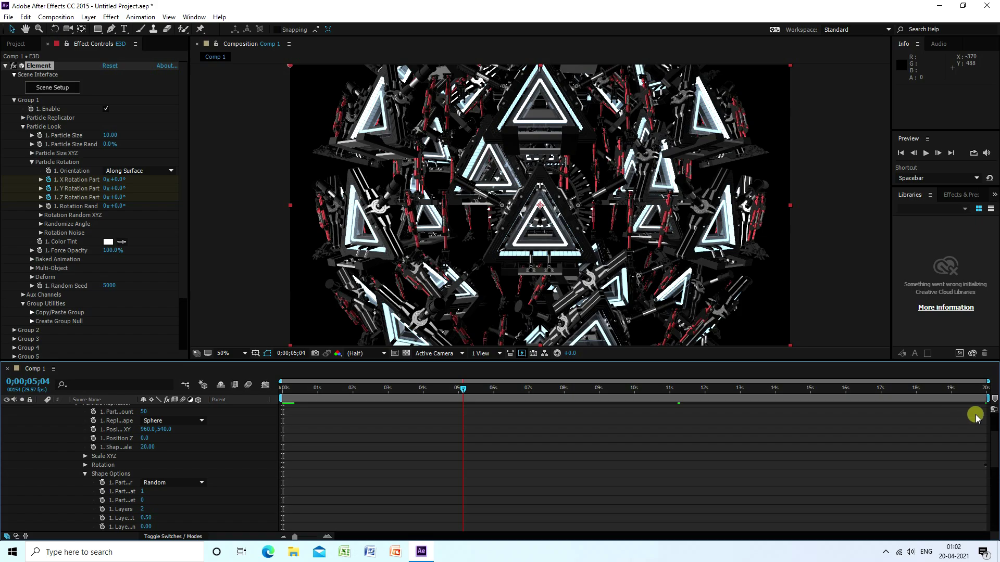
{"action": "left_click_drag", "start_coordinate": [987, 415], "coordinate": [989, 415]}
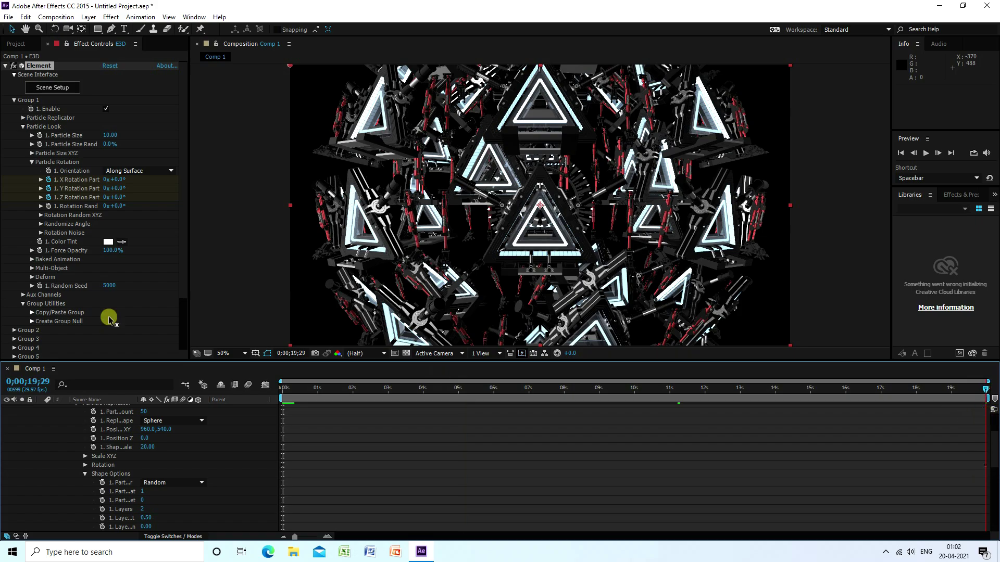
{"action": "left_click", "coordinate": [105, 180]}
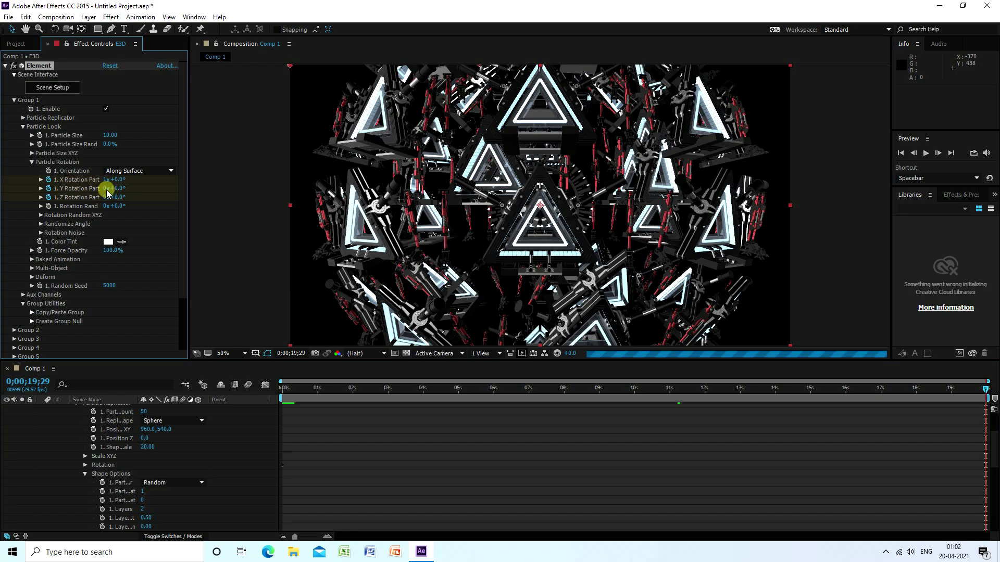
{"action": "left_click", "coordinate": [105, 189]}
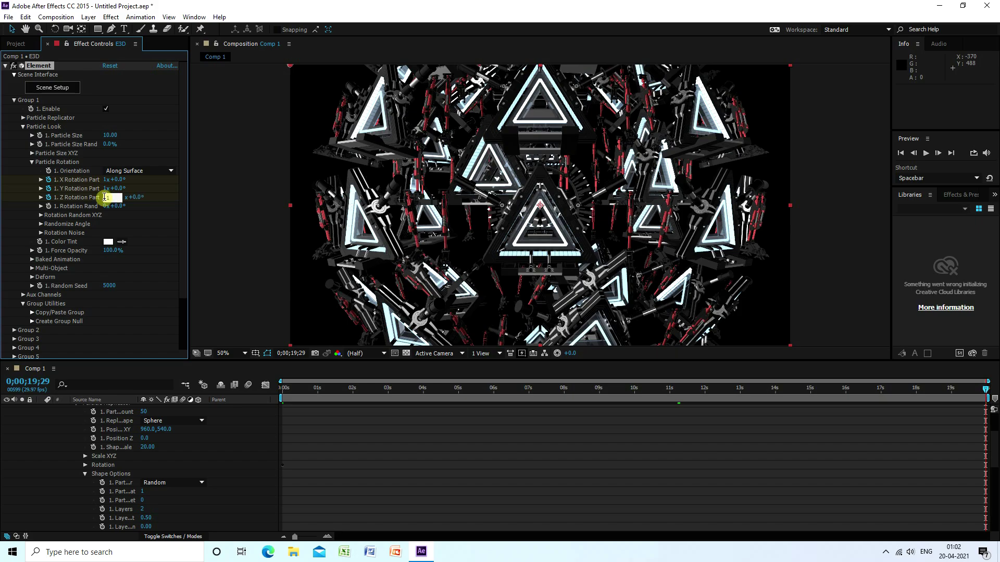
{"action": "key", "text": "Return"}
Step: Preview Group 1's particle rotation from the start of the composition and return to 0;00;00;00
{"action": "left_click_drag", "start_coordinate": [293, 390], "coordinate": [264, 391]}
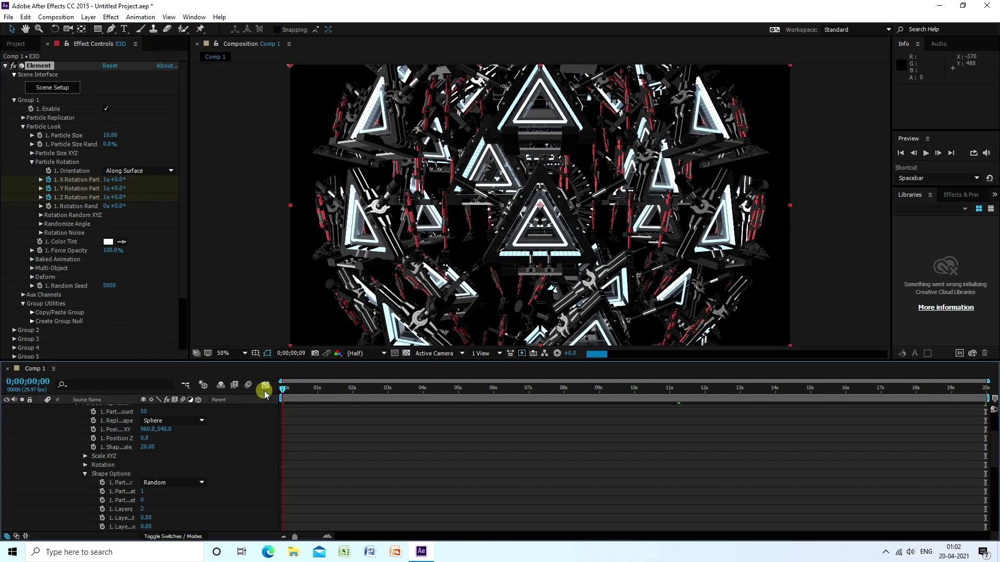
{"action": "left_click", "coordinate": [925, 153]}
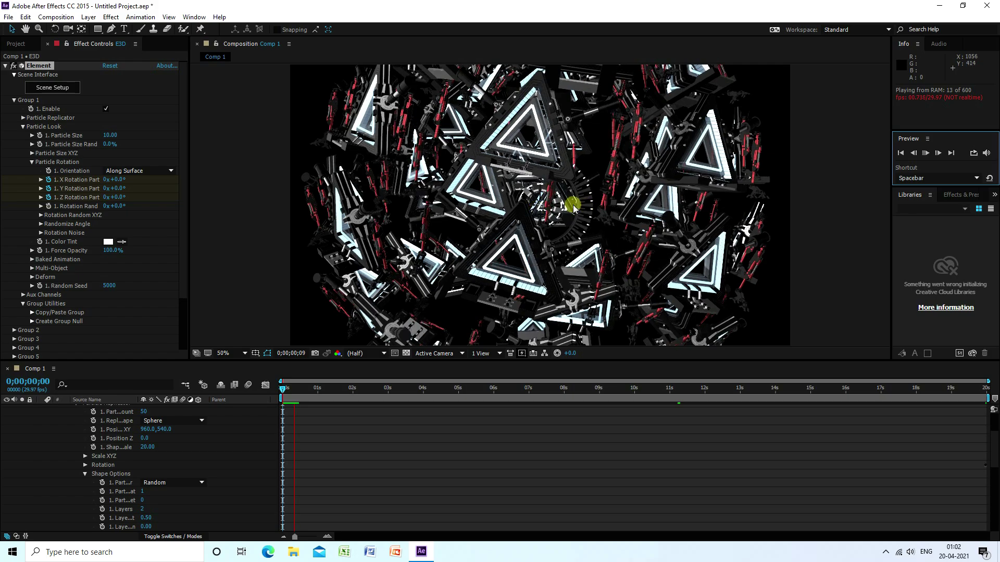
{"action": "left_click", "coordinate": [282, 390]}
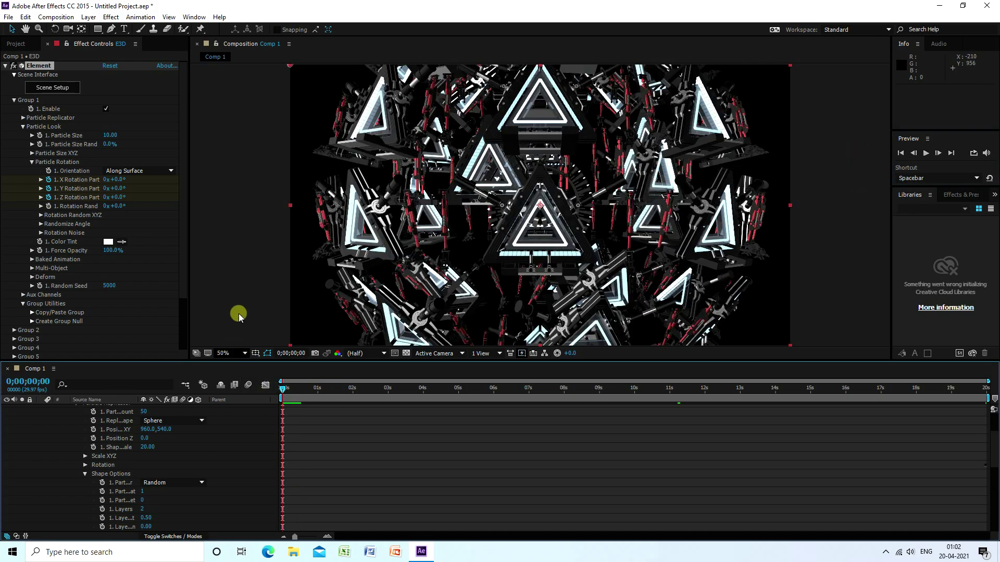
Step: Collapse the Group 1 and E3D layer properties and add a two-node camera with the 35mm preset
{"action": "left_click", "coordinate": [14, 100]}
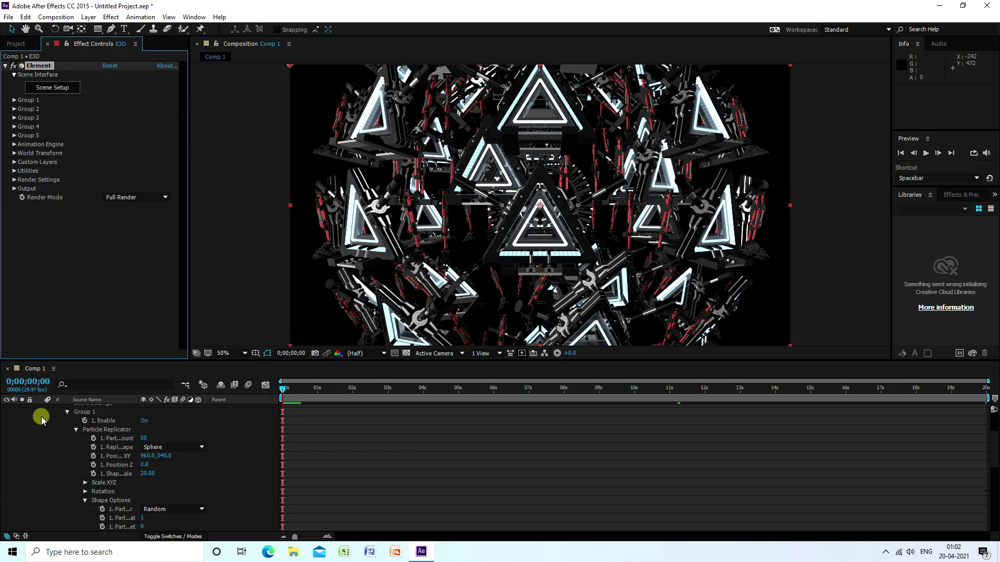
{"action": "scroll", "coordinate": [42, 413], "scroll_direction": "up", "scroll_amount": 3}
{"action": "left_click", "coordinate": [36, 416]}
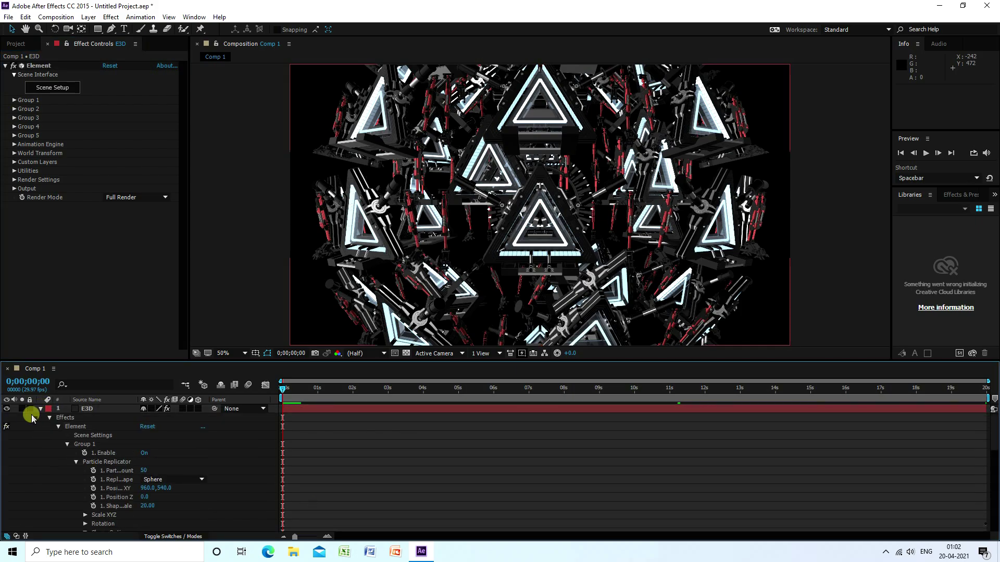
{"action": "left_click", "coordinate": [42, 411]}
{"action": "right_click", "coordinate": [97, 460]}
{"action": "mouse_move", "coordinate": [133, 363]}
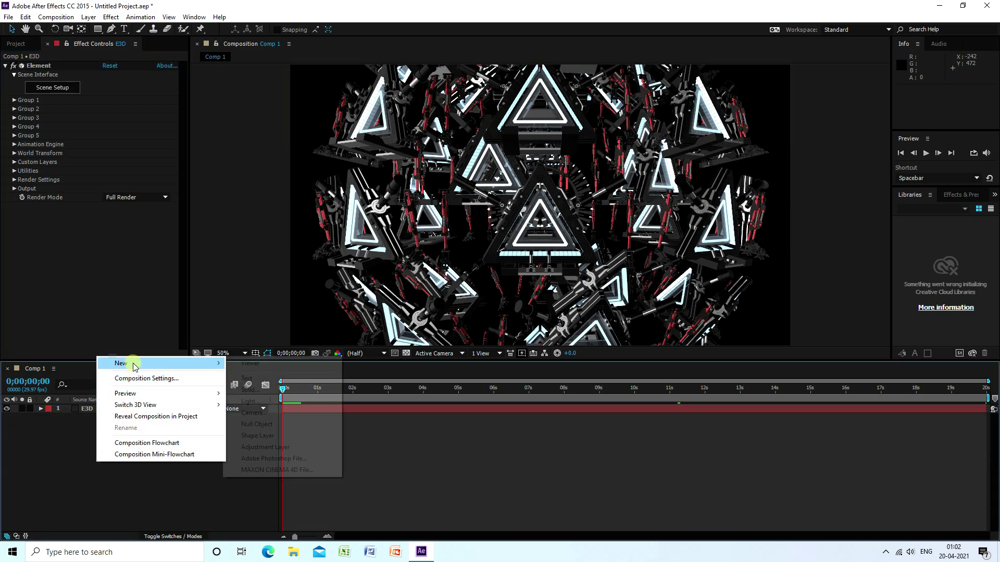
{"action": "left_click", "coordinate": [256, 412]}
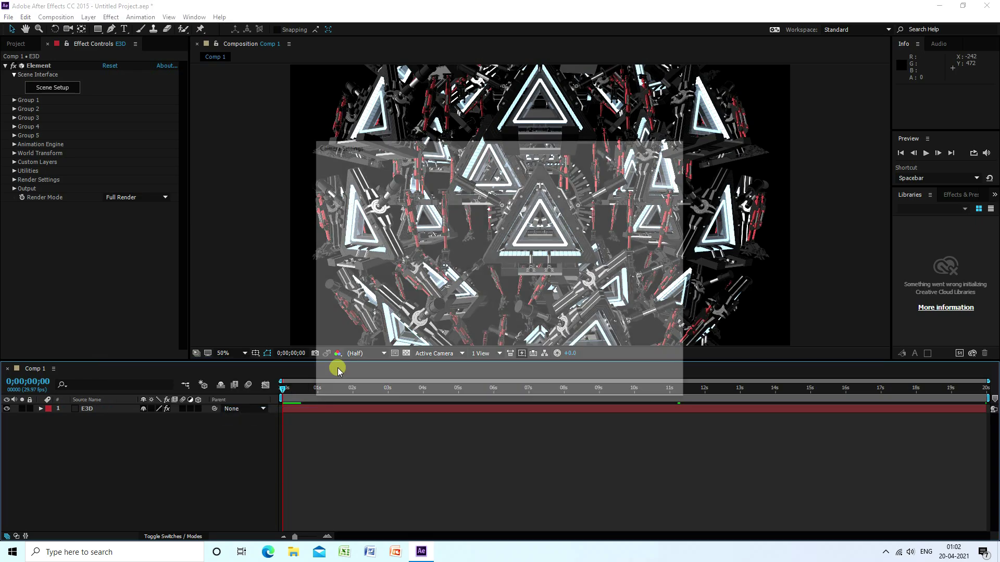
{"action": "left_click", "coordinate": [570, 198]}
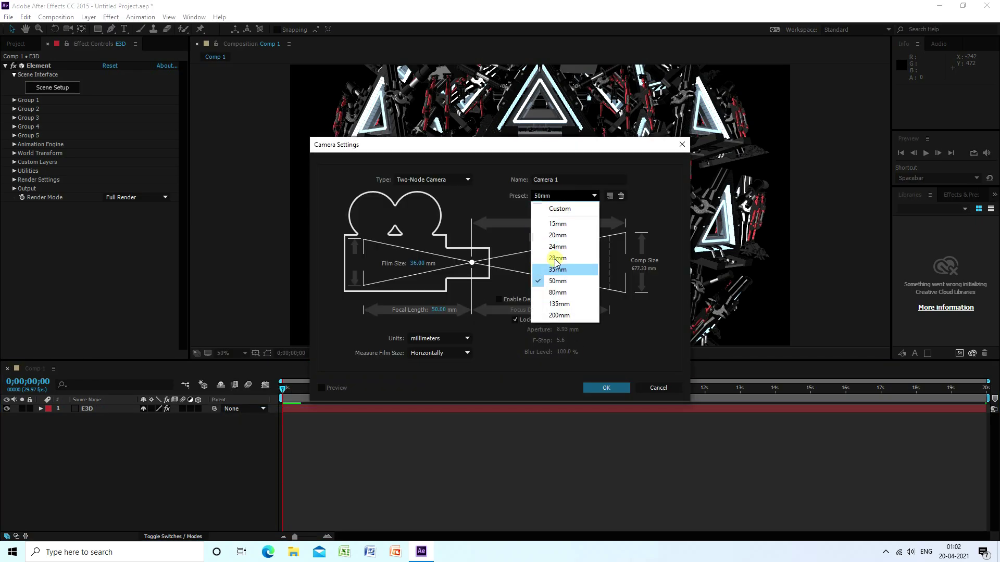
{"action": "left_click", "coordinate": [553, 266]}
{"action": "left_click", "coordinate": [607, 389]}
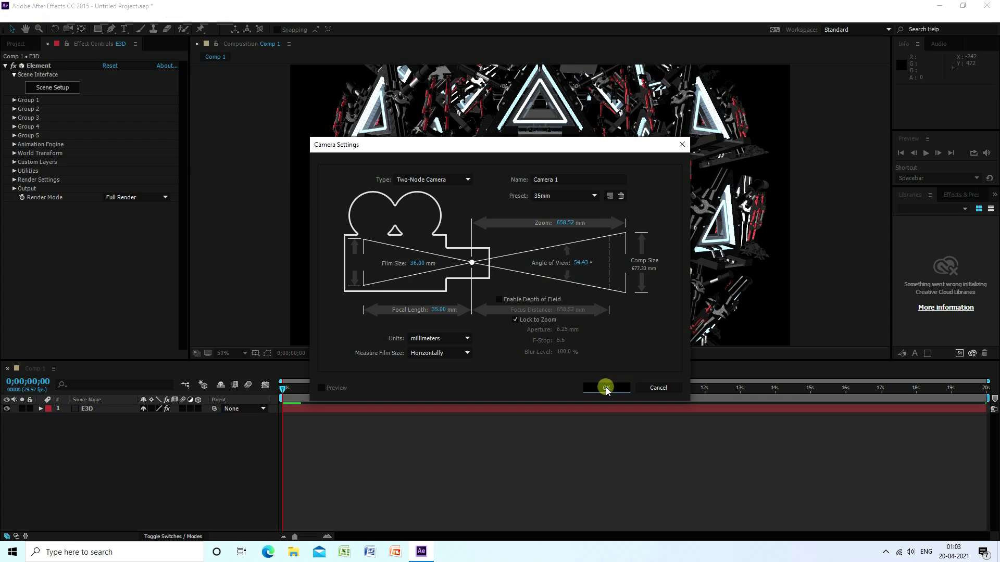
Step: Dolly the camera forward to a Z position of about -742.7, into the ring of gears
{"action": "key", "text": "c"}
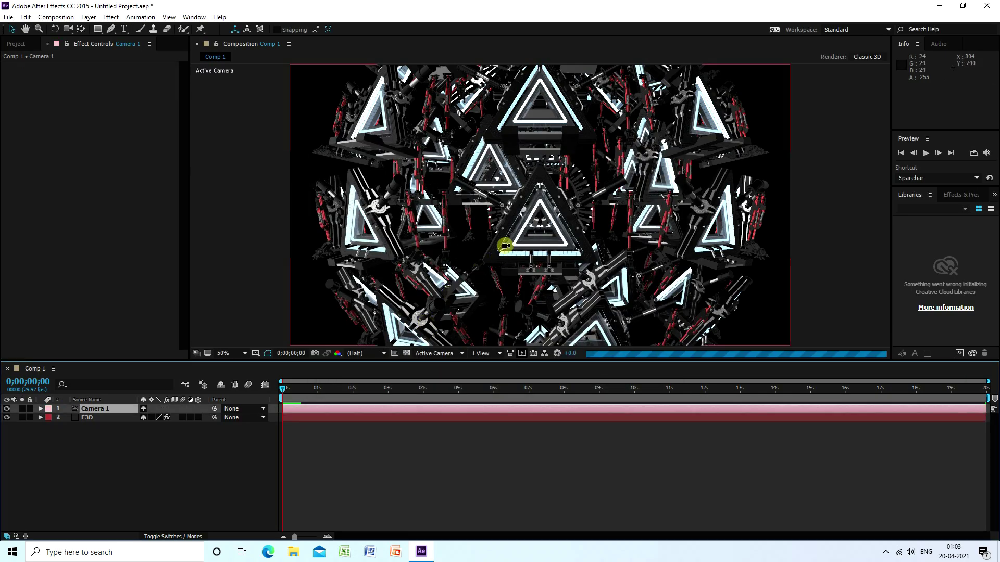
{"action": "left_click_drag", "start_coordinate": [510, 236], "coordinate": [537, 179]}
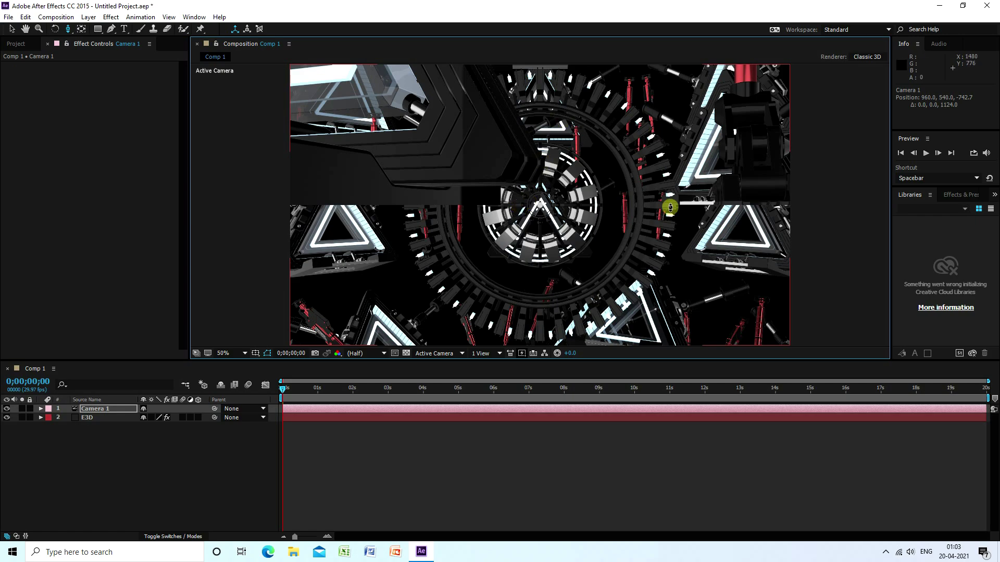
{"action": "left_click", "coordinate": [90, 426]}
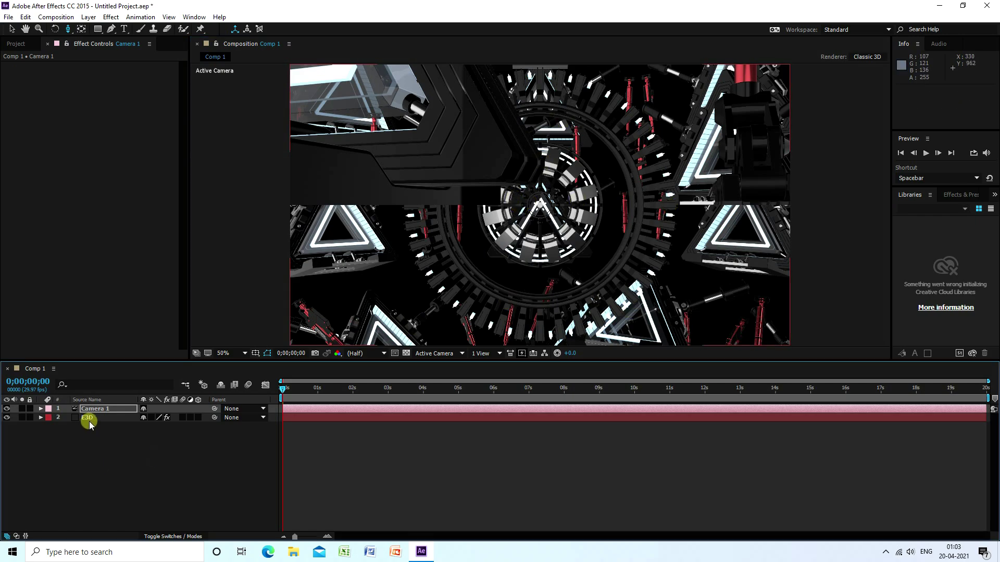
Step: Reveal Group 2's particle rotation settings on the E3D layer and widen the effect controls area
{"action": "left_click", "coordinate": [86, 417]}
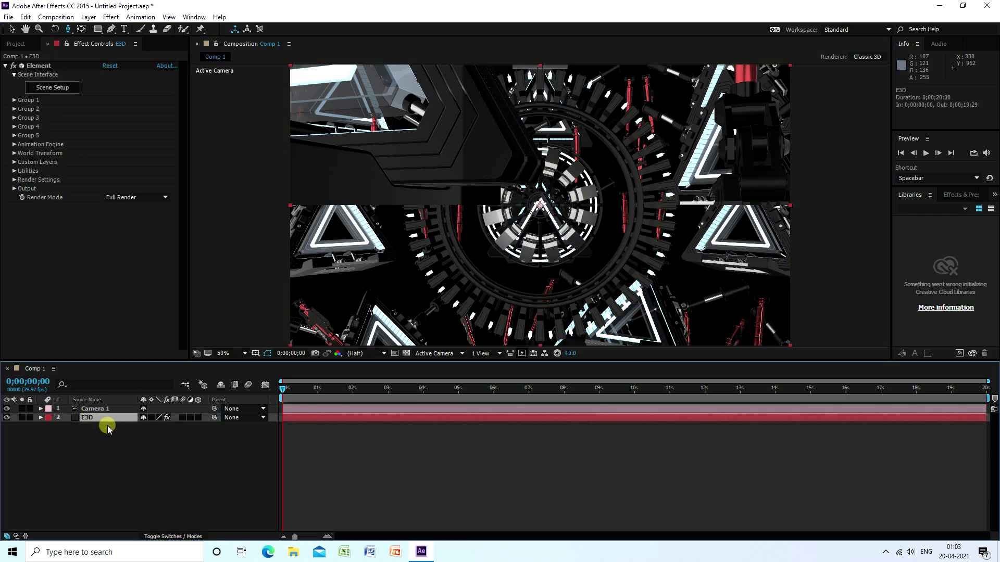
{"action": "left_click", "coordinate": [14, 109]}
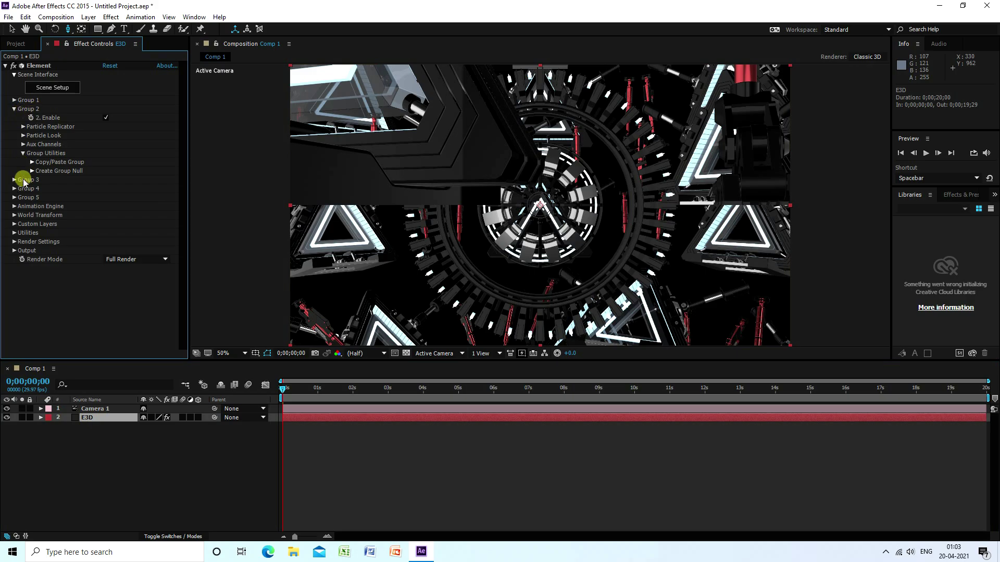
{"action": "left_click", "coordinate": [23, 135]}
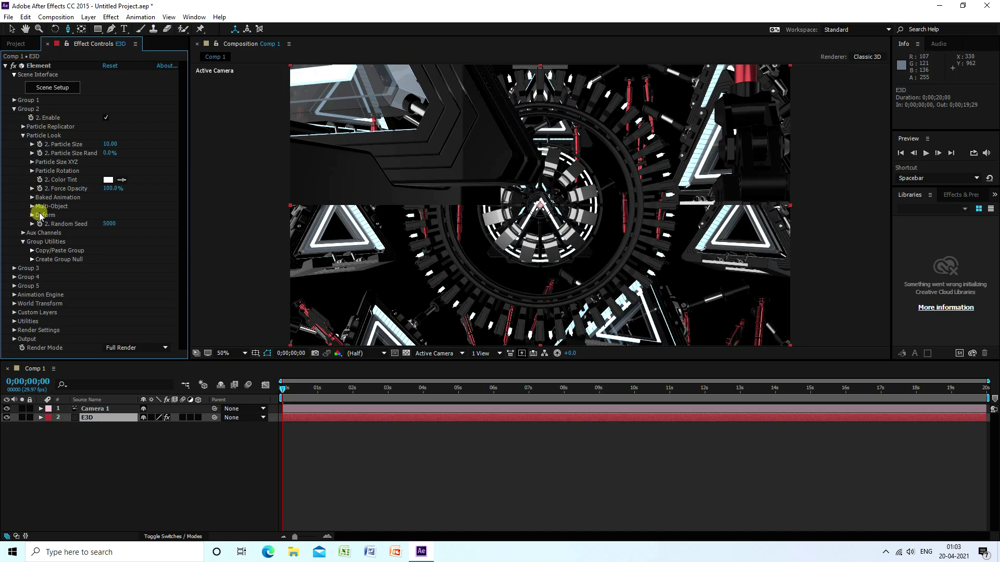
{"action": "left_click", "coordinate": [32, 171]}
{"action": "left_click_drag", "start_coordinate": [189, 200], "coordinate": [240, 198]}
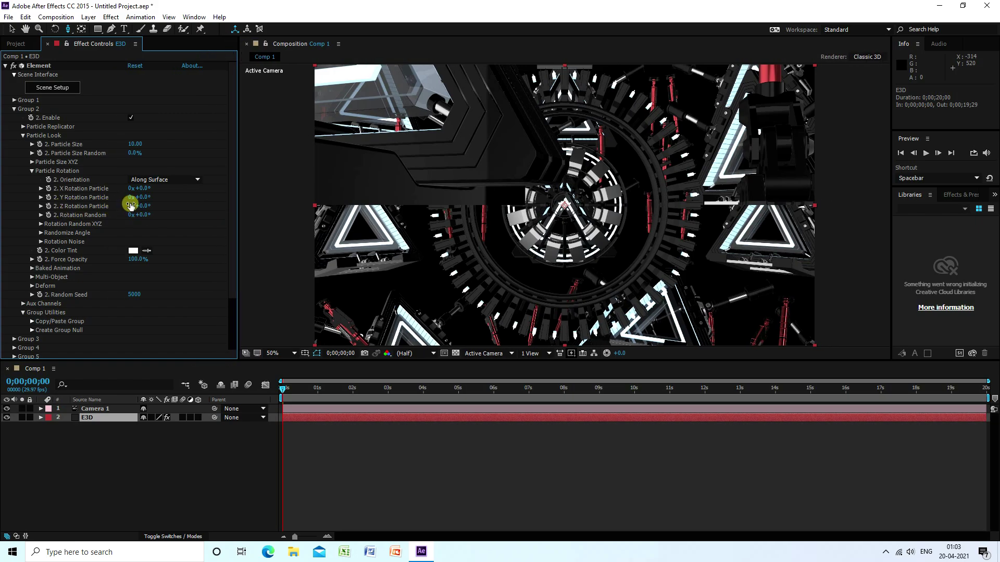
Step: Try changing Group 2's Z Rotation Particle, undo the trial values, and enable its keyframing at 0;00;00;00
{"action": "left_click_drag", "start_coordinate": [131, 204], "coordinate": [149, 249]}
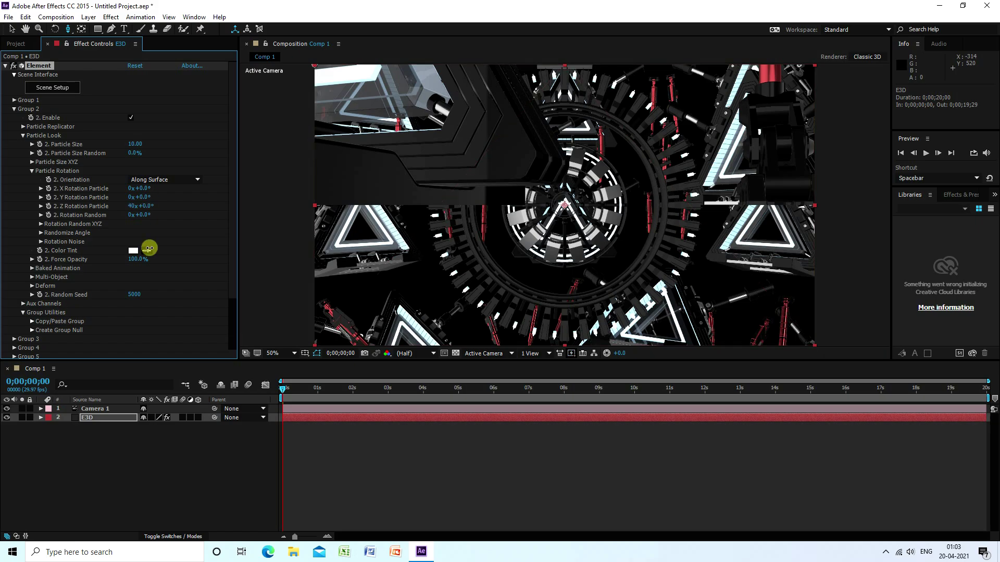
{"action": "key", "text": "ctrl+z"}
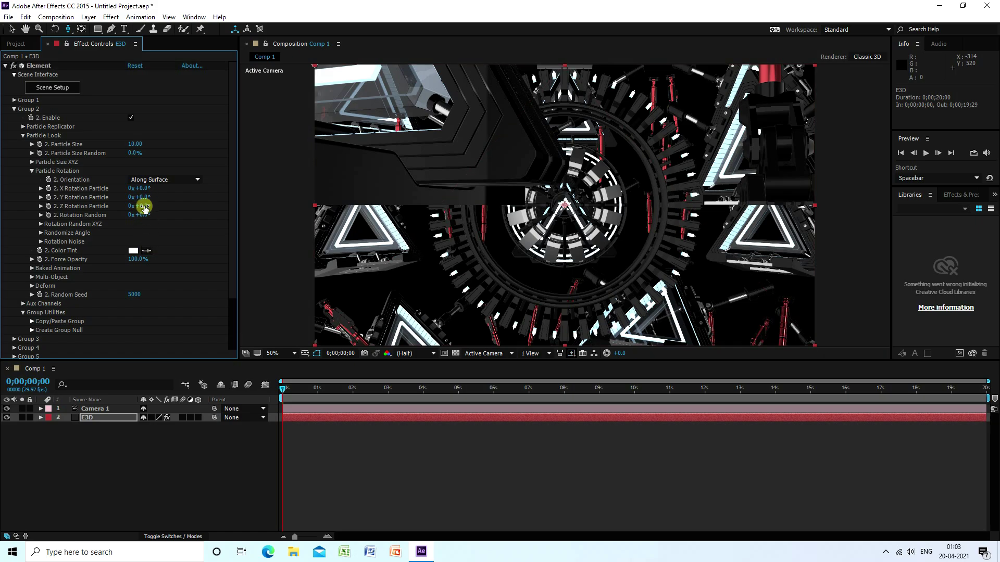
{"action": "left_click_drag", "start_coordinate": [156, 205], "coordinate": [179, 205]}
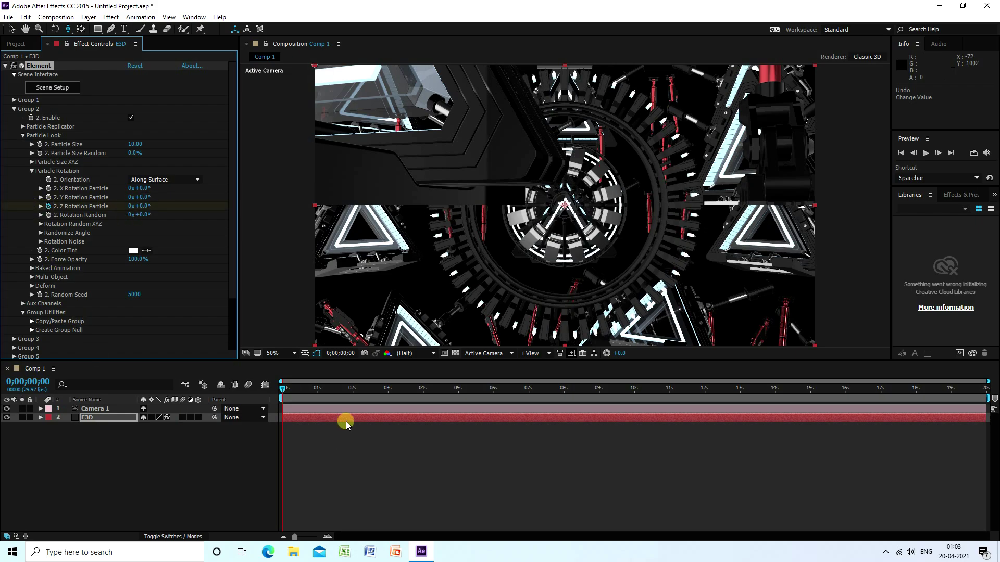
Step: Keyframe Group 2's Z Rotation Particle at 10 full revolutions on the composition's last frame, 0;00;19;29
{"action": "left_click_drag", "start_coordinate": [284, 390], "coordinate": [353, 388]}
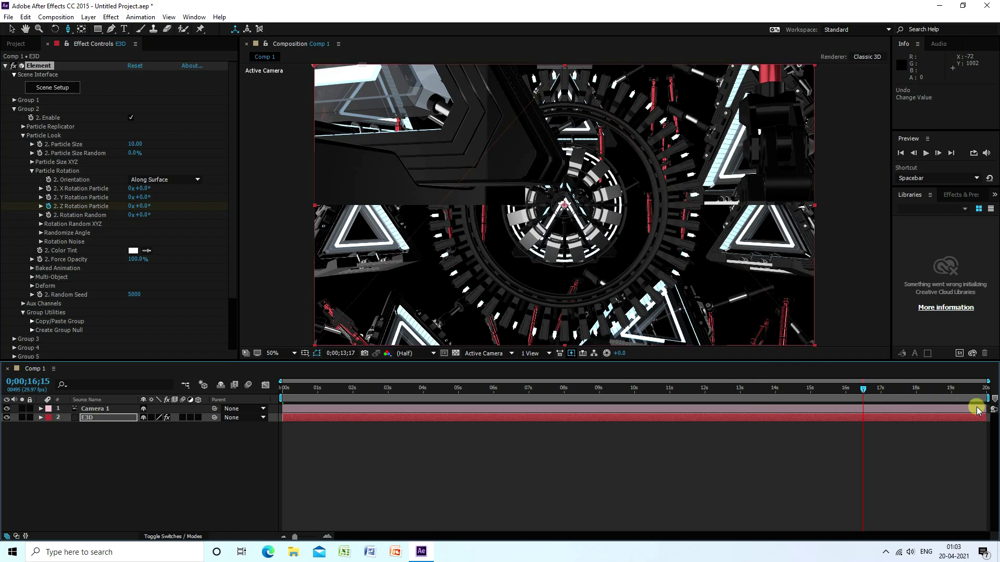
{"action": "left_click_drag", "start_coordinate": [984, 411], "coordinate": [988, 406]}
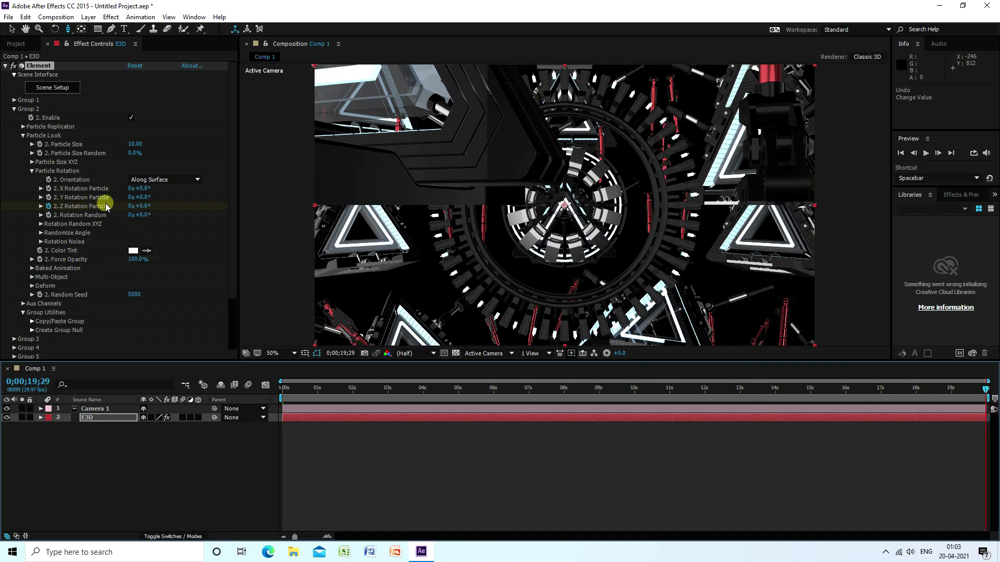
{"action": "left_click", "coordinate": [131, 207]}
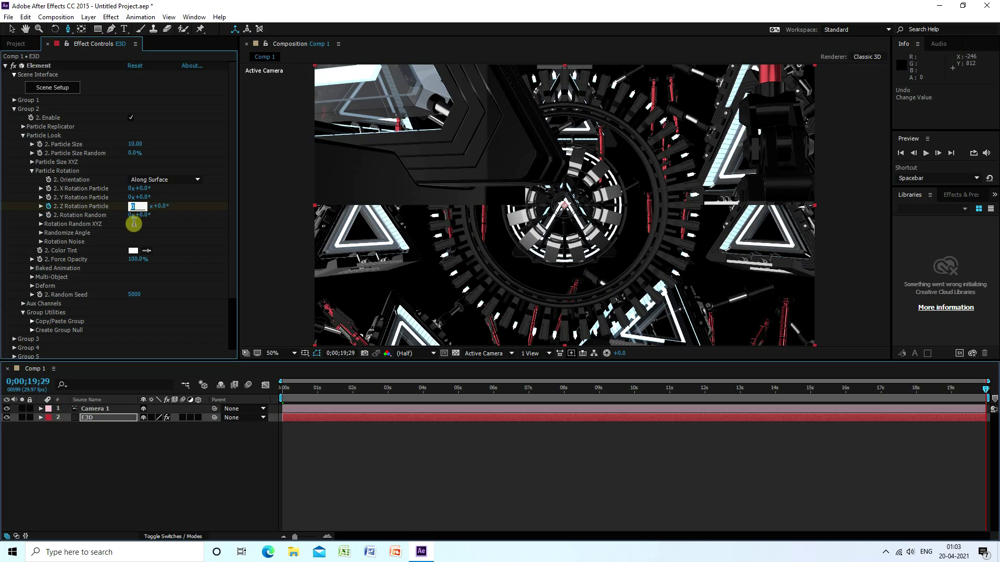
{"action": "type", "text": "10"}
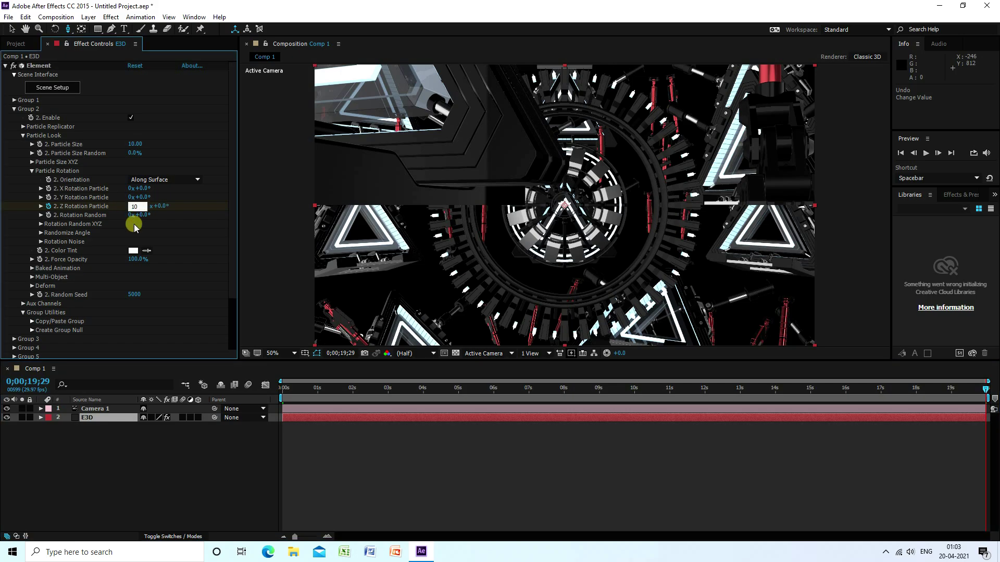
{"action": "key", "text": "Return"}
Step: Preview the particle rotation animation from 0;00;00;00
{"action": "left_click", "coordinate": [291, 388]}
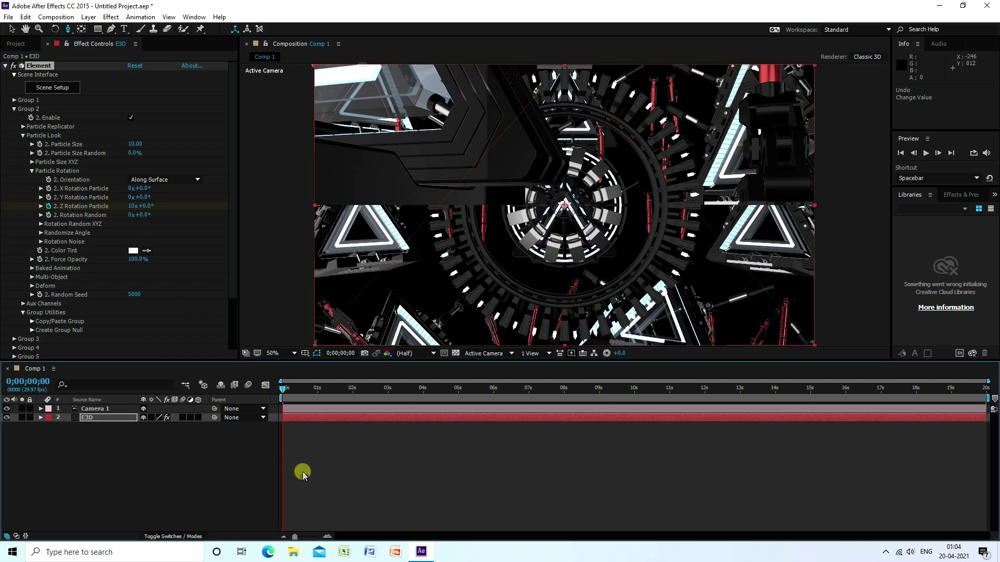
{"action": "key", "text": "space"}
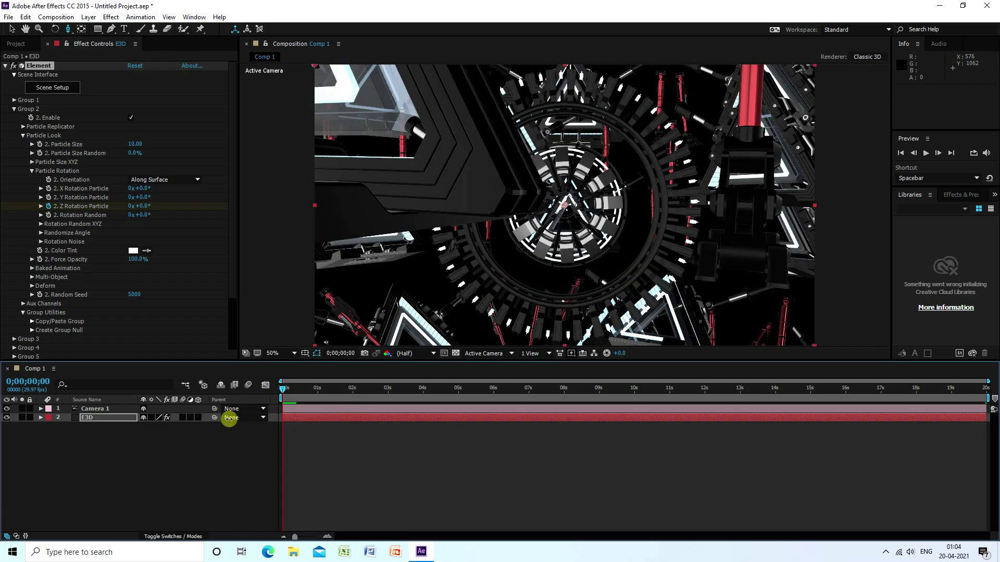
{"action": "key", "text": "space"}
{"action": "left_click", "coordinate": [926, 152]}
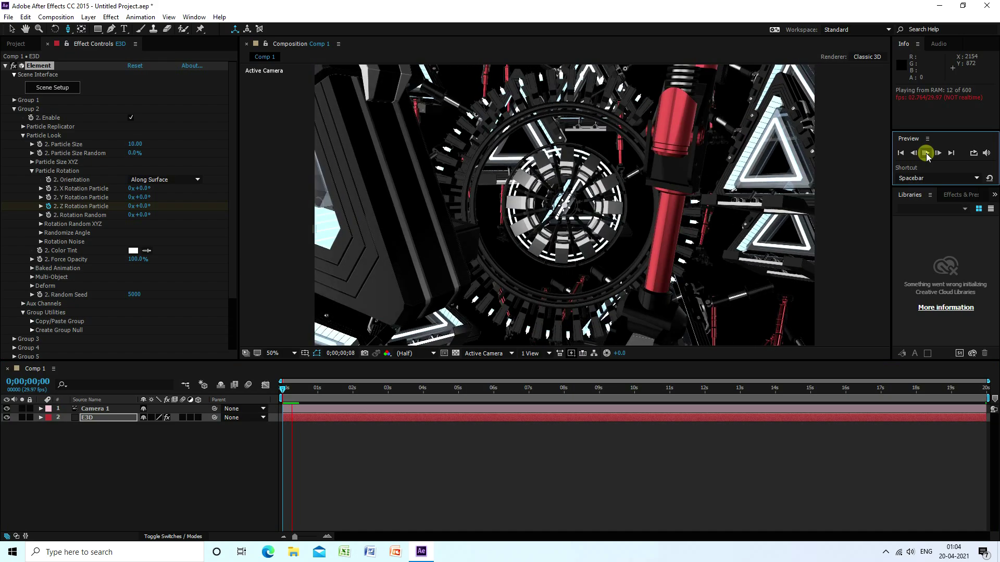
{"action": "left_click", "coordinate": [926, 153]}
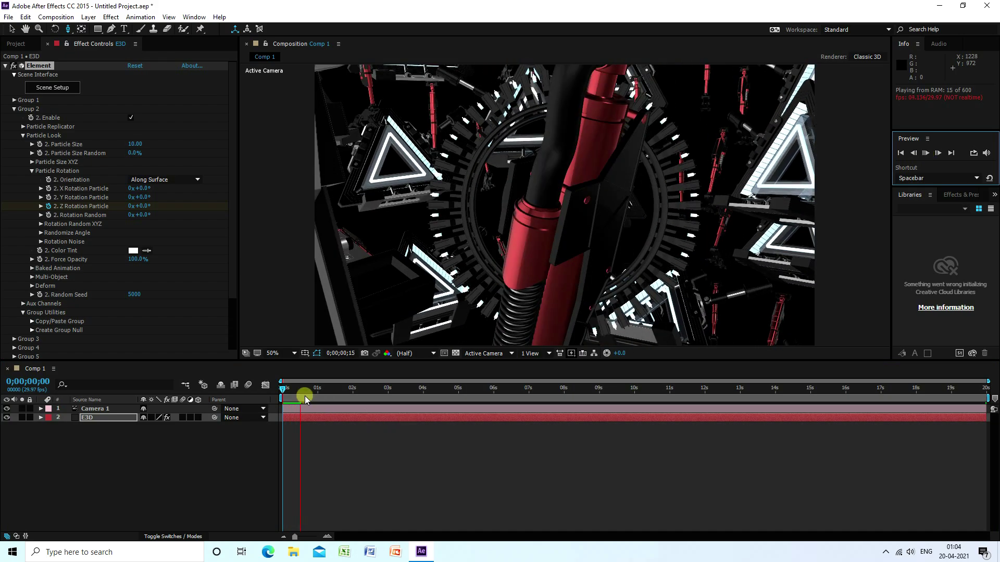
{"action": "left_click", "coordinate": [272, 414]}
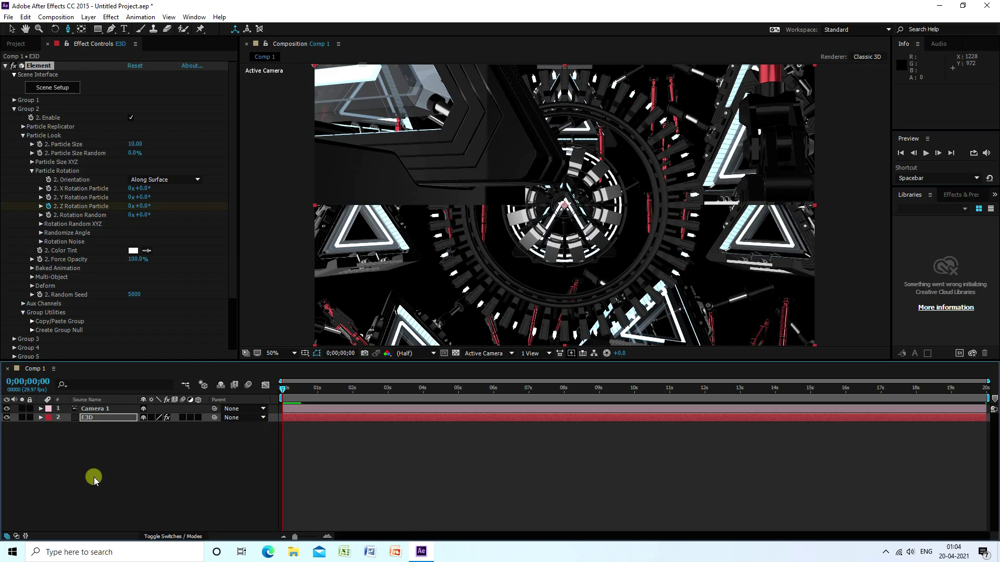
Step: Collapse the Group 2 properties and enable shadows in Element's render settings
{"action": "left_click", "coordinate": [15, 114]}
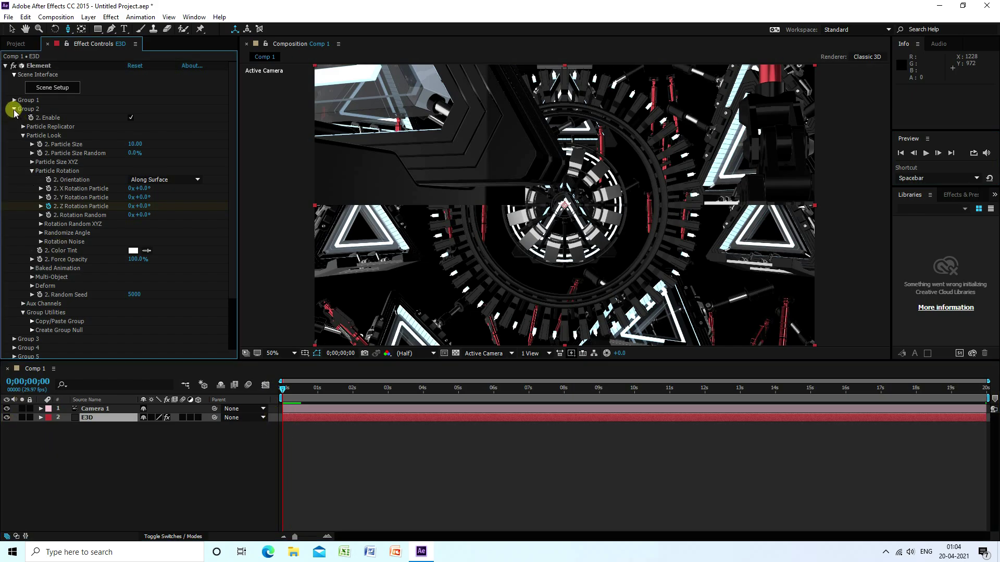
{"action": "left_click", "coordinate": [14, 110]}
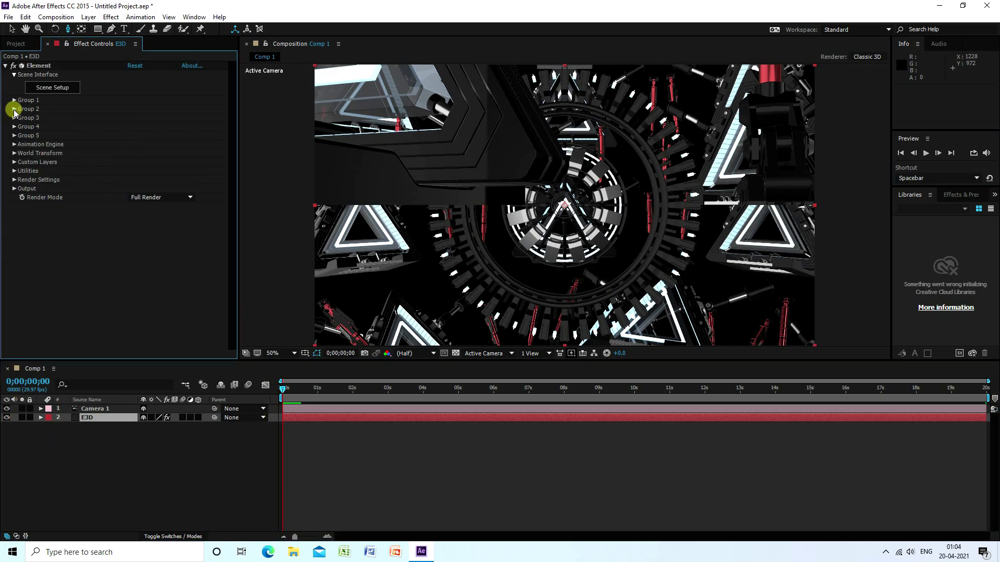
{"action": "left_click", "coordinate": [14, 180]}
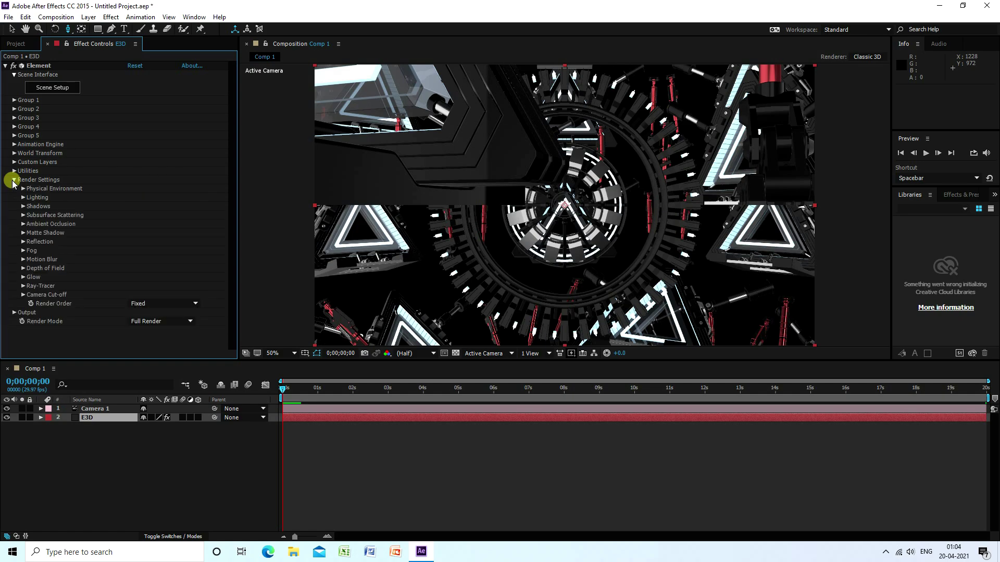
{"action": "left_click", "coordinate": [22, 206]}
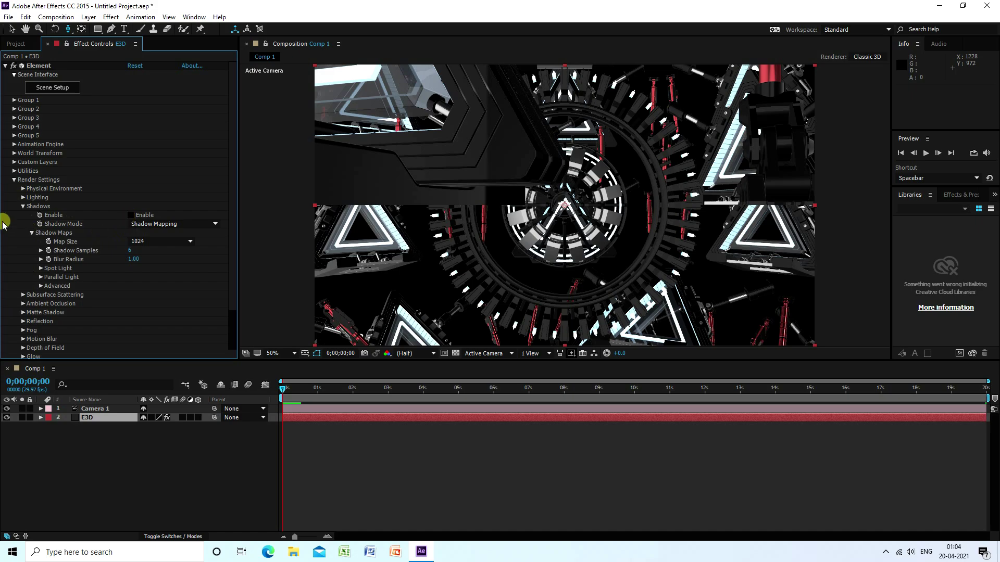
{"action": "left_click", "coordinate": [131, 215]}
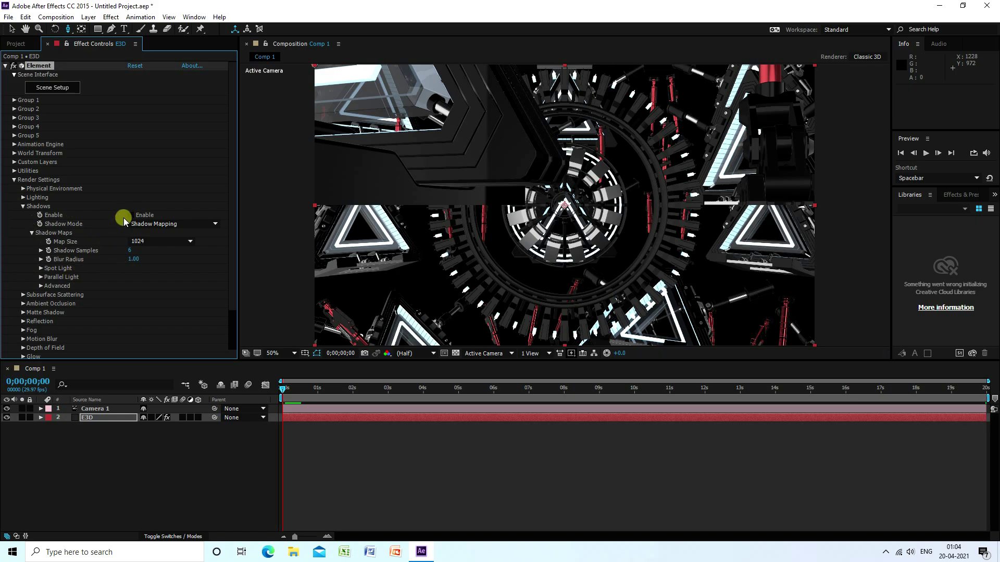
{"action": "left_click", "coordinate": [23, 206]}
Step: Enable ambient occlusion in Element's render settings and set the SSAO quality preset to High
{"action": "left_click", "coordinate": [22, 224]}
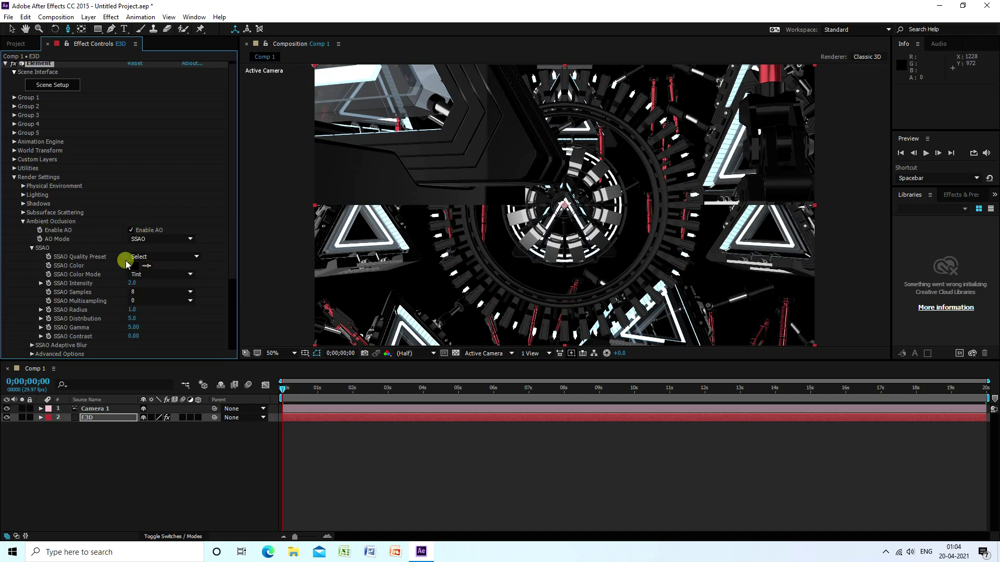
{"action": "left_click", "coordinate": [161, 257]}
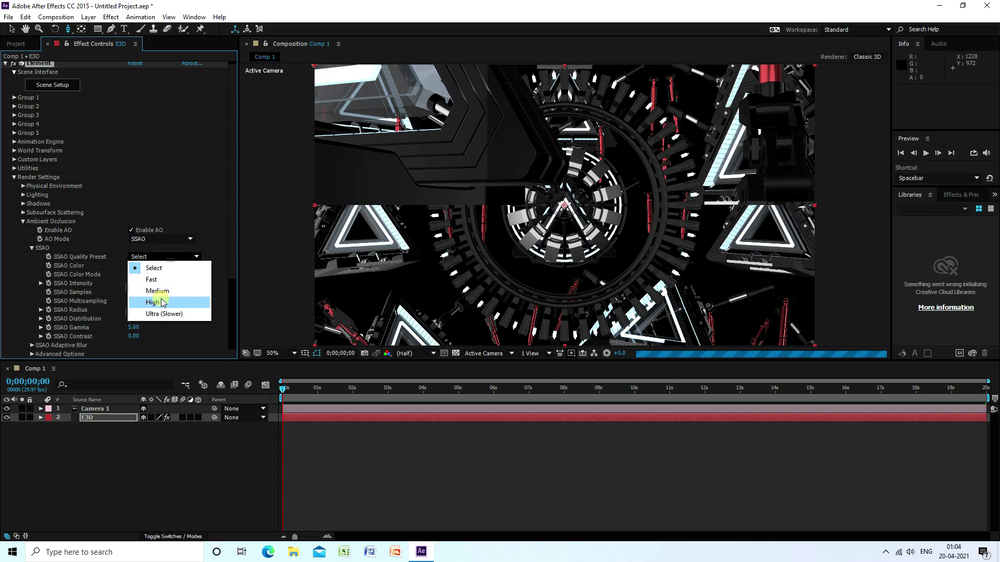
{"action": "left_click", "coordinate": [216, 299]}
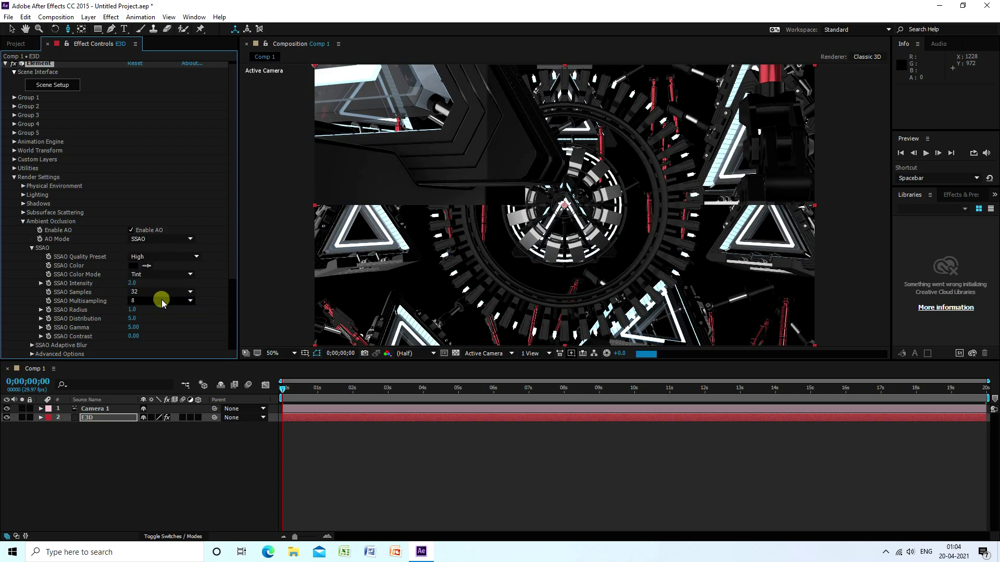
{"action": "left_click", "coordinate": [23, 221]}
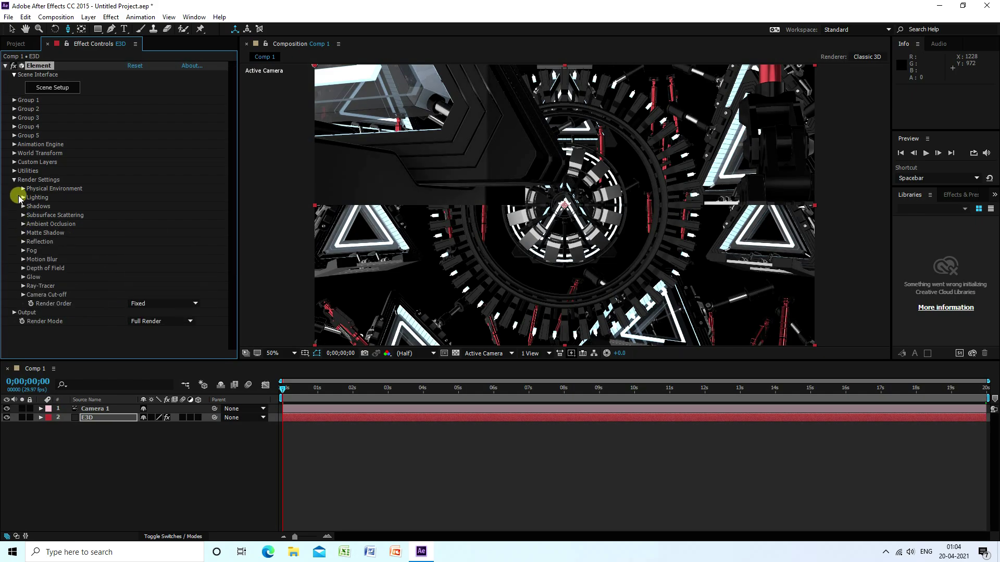
{"action": "left_click", "coordinate": [14, 180]}
Step: Duplicate the E3D layer and rename the upper copy E3D 2
{"action": "left_click", "coordinate": [95, 418]}
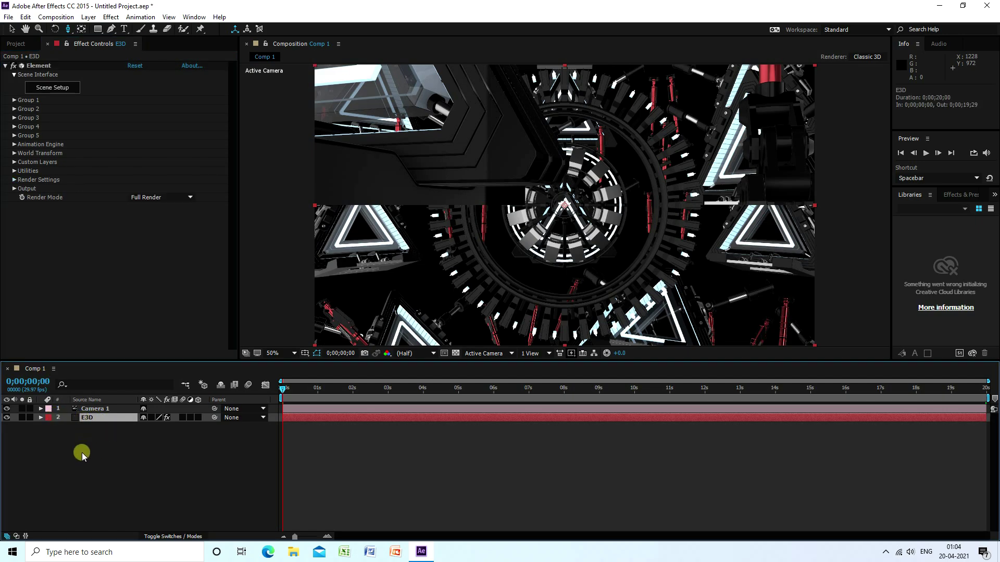
{"action": "key", "text": "ctrl+d"}
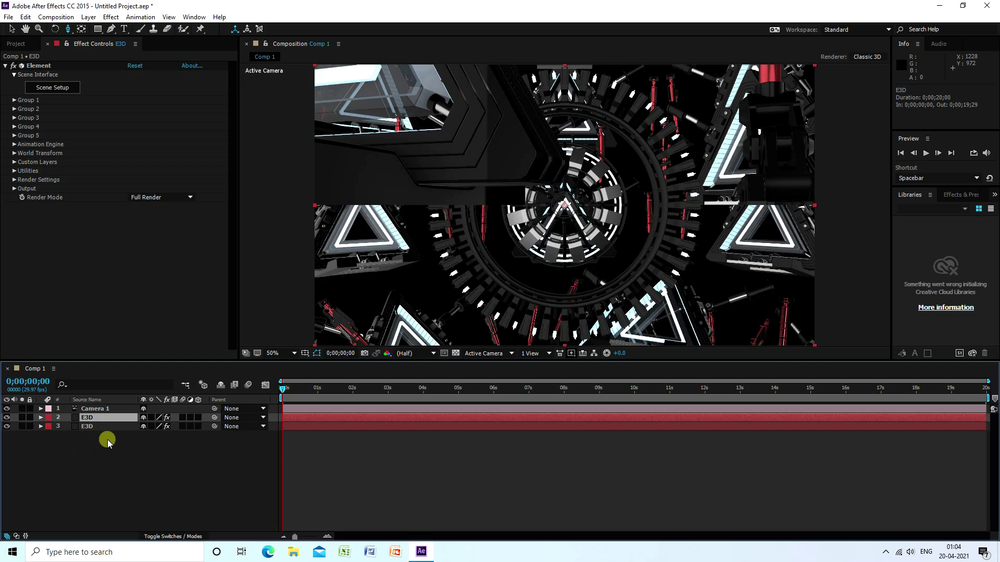
{"action": "right_click", "coordinate": [87, 421]}
{"action": "left_click", "coordinate": [111, 413]}
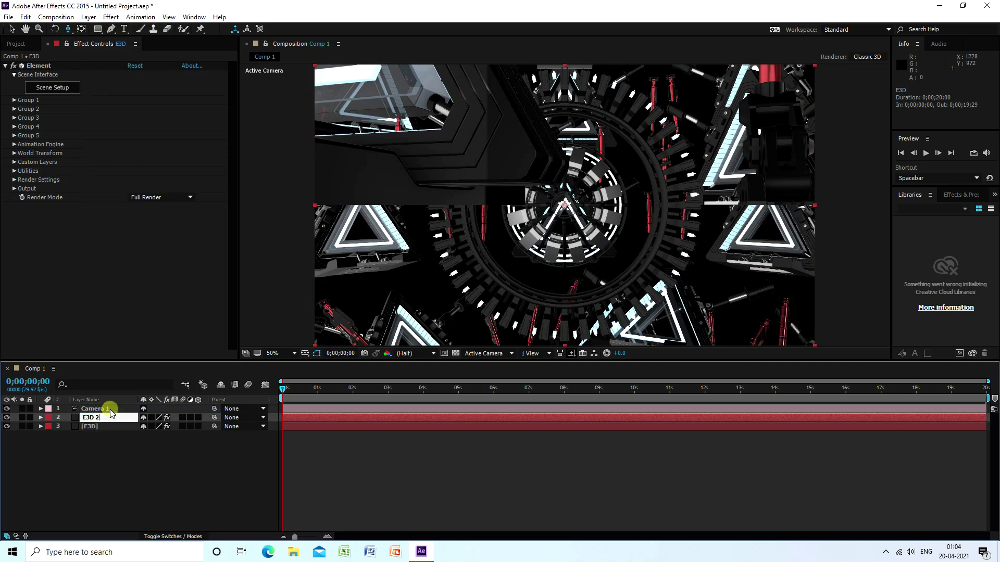
{"action": "type", "text": "2"}
{"action": "key", "text": "Return"}
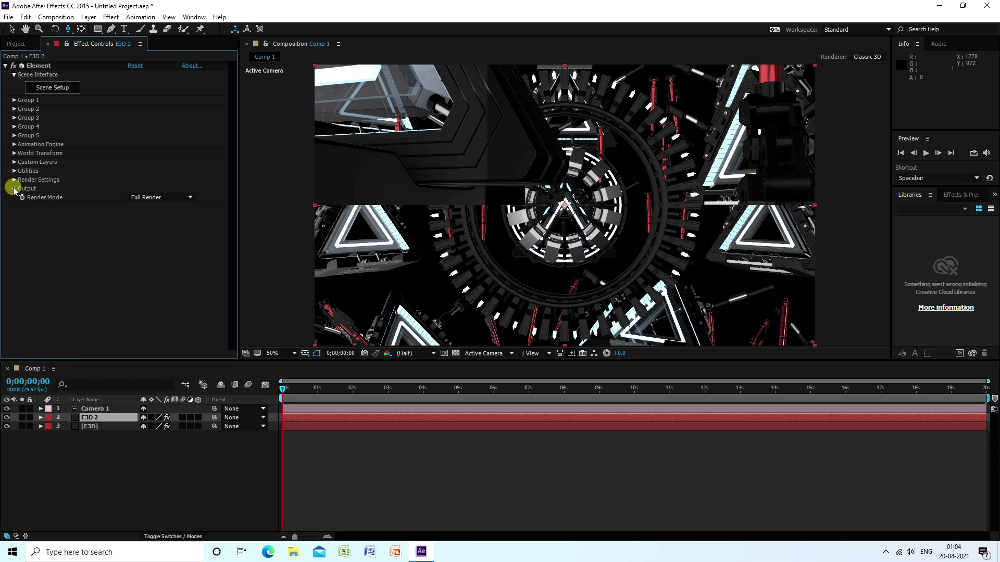
Step: Set the Element output of the E3D 2 layer to show only the Illumination pass
{"action": "left_click", "coordinate": [14, 189]}
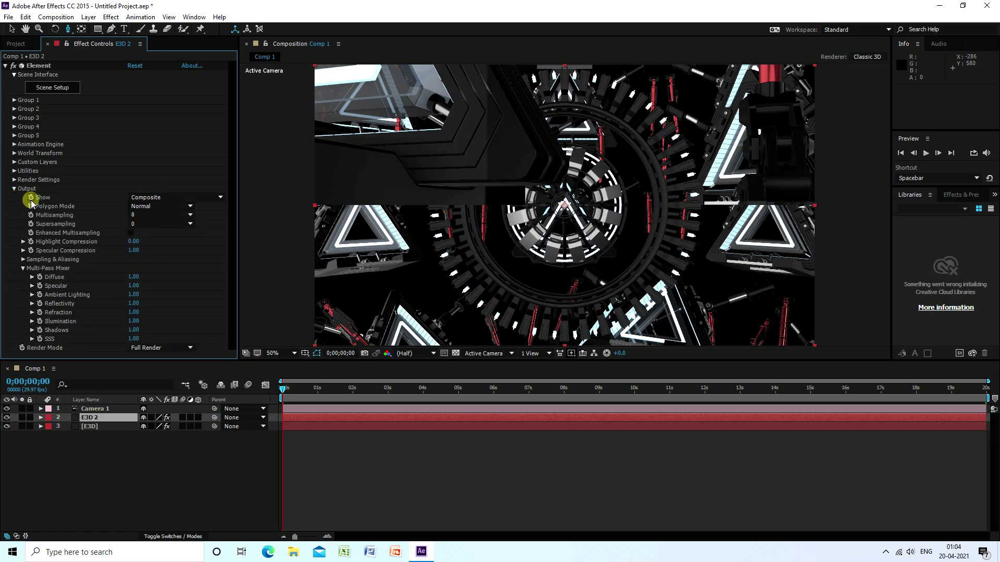
{"action": "left_click", "coordinate": [172, 197]}
{"action": "left_click", "coordinate": [177, 324]}
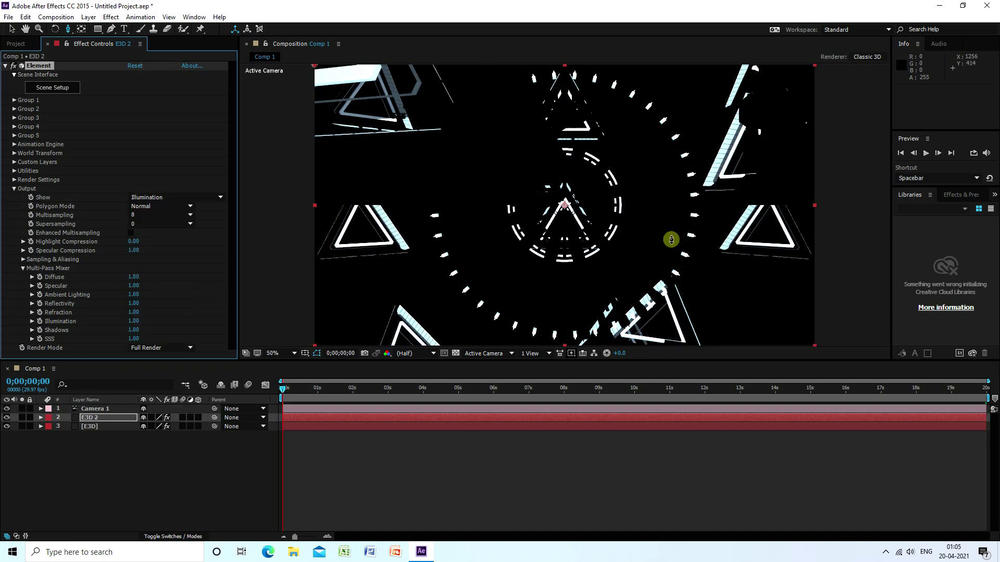
{"action": "left_click", "coordinate": [14, 188]}
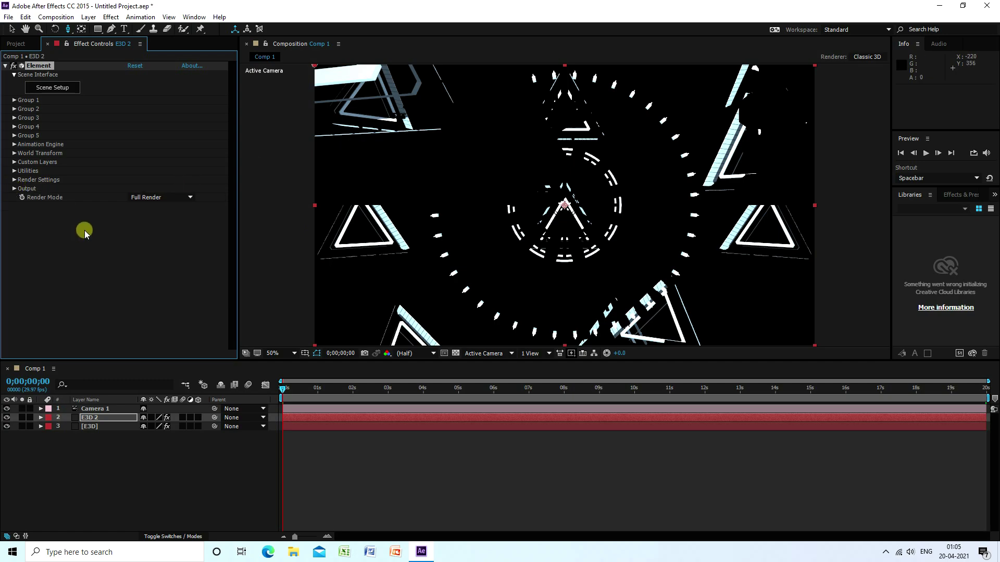
Step: Reveal the layer blending modes and set both E3D 2 and E3D to Add
{"action": "left_click", "coordinate": [152, 536]}
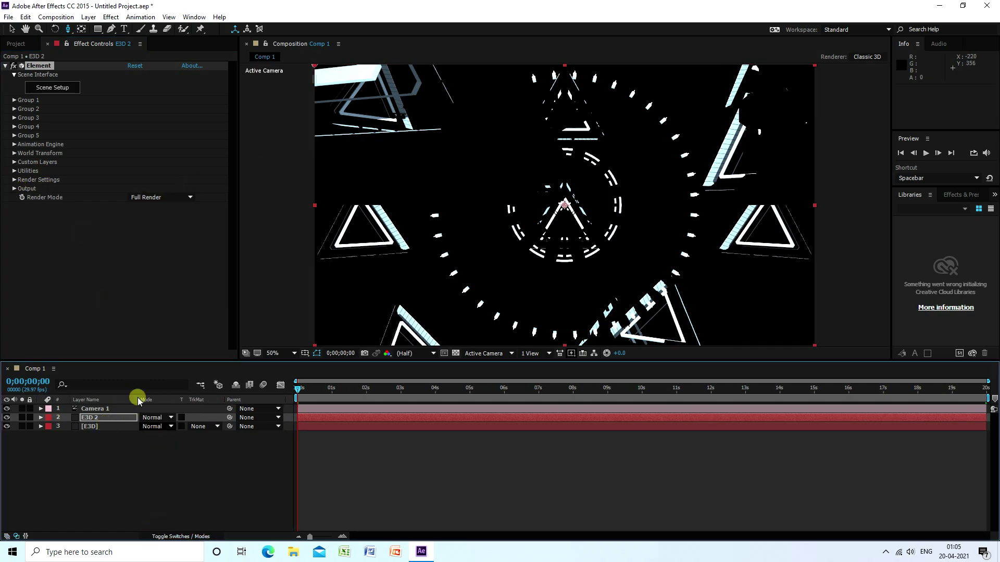
{"action": "left_click", "coordinate": [172, 418]}
{"action": "left_click", "coordinate": [194, 196]}
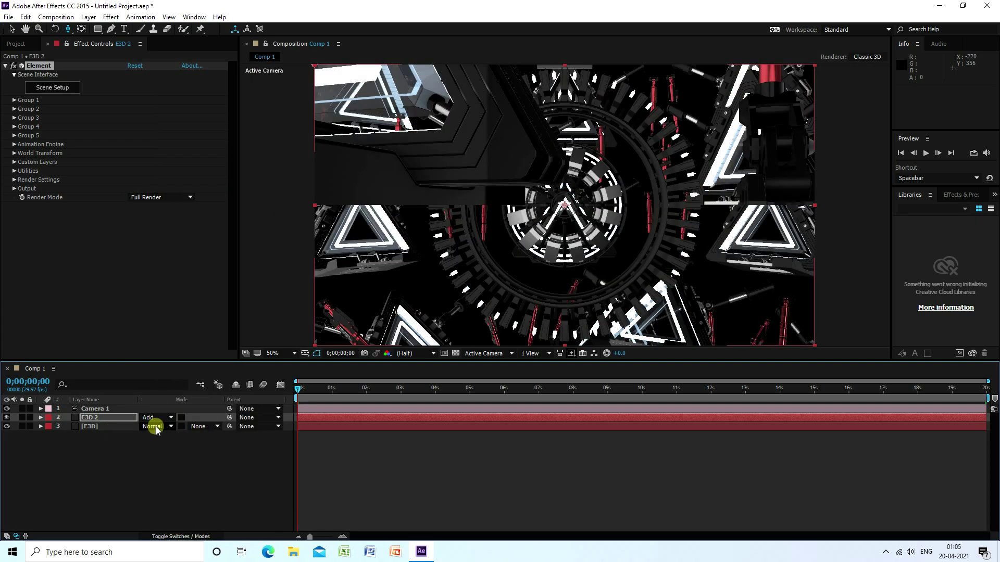
{"action": "left_click", "coordinate": [156, 426]}
{"action": "left_click", "coordinate": [190, 196]}
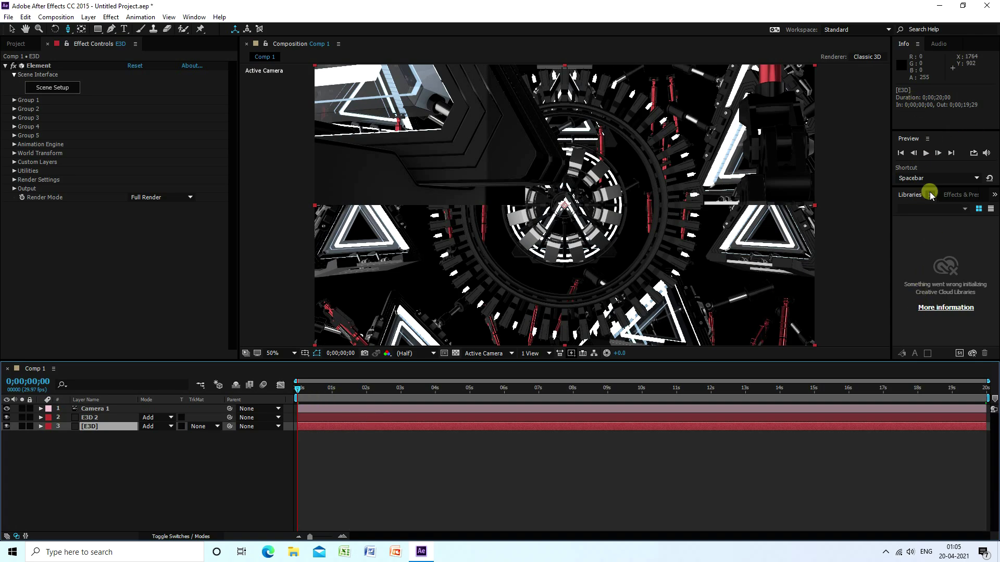
Step: Find the Glow effect among the available effects and apply it to the E3D 2 layer
{"action": "left_click", "coordinate": [949, 195]}
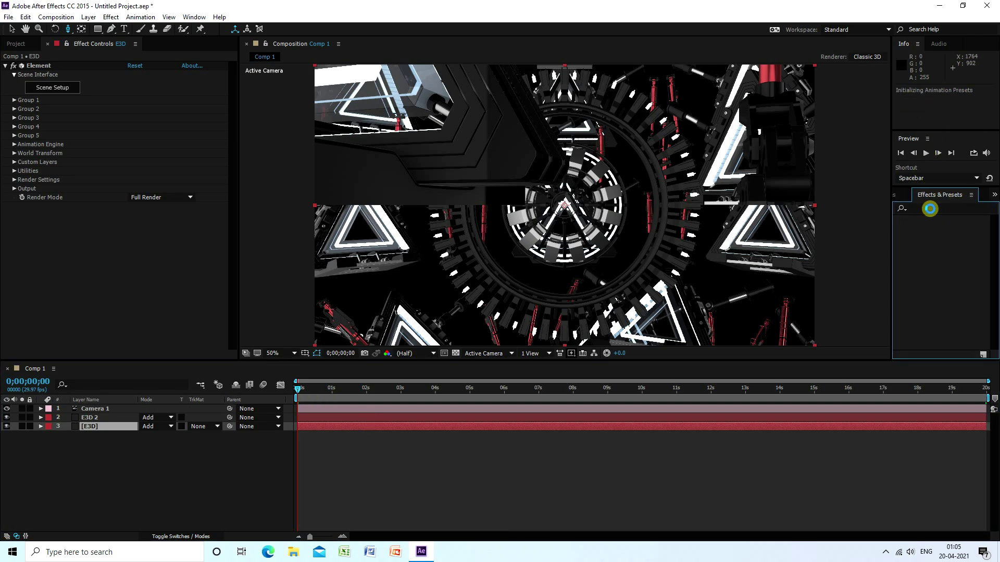
{"action": "left_click", "coordinate": [931, 207]}
{"action": "type", "text": "glo"}
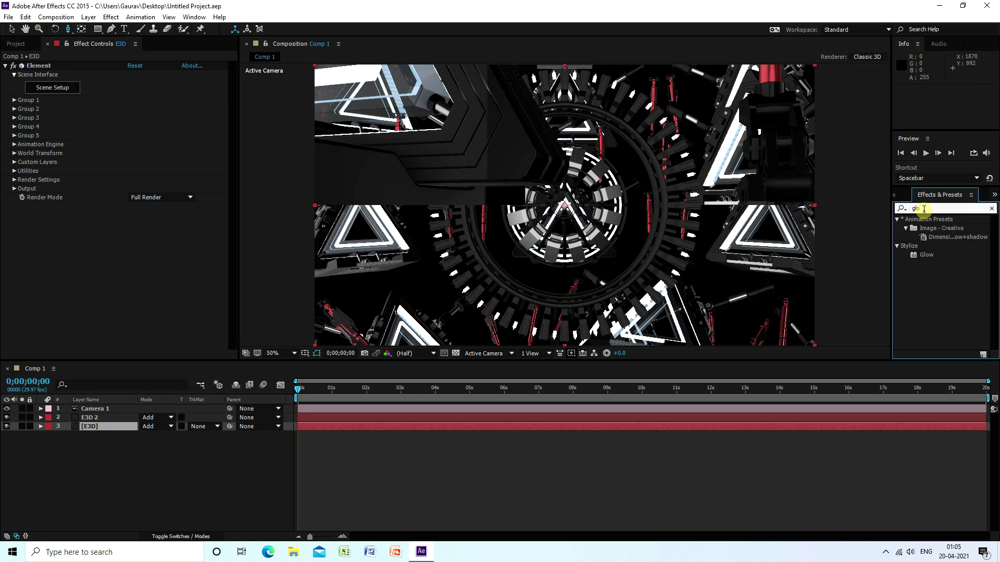
{"action": "left_click_drag", "start_coordinate": [917, 257], "coordinate": [94, 419]}
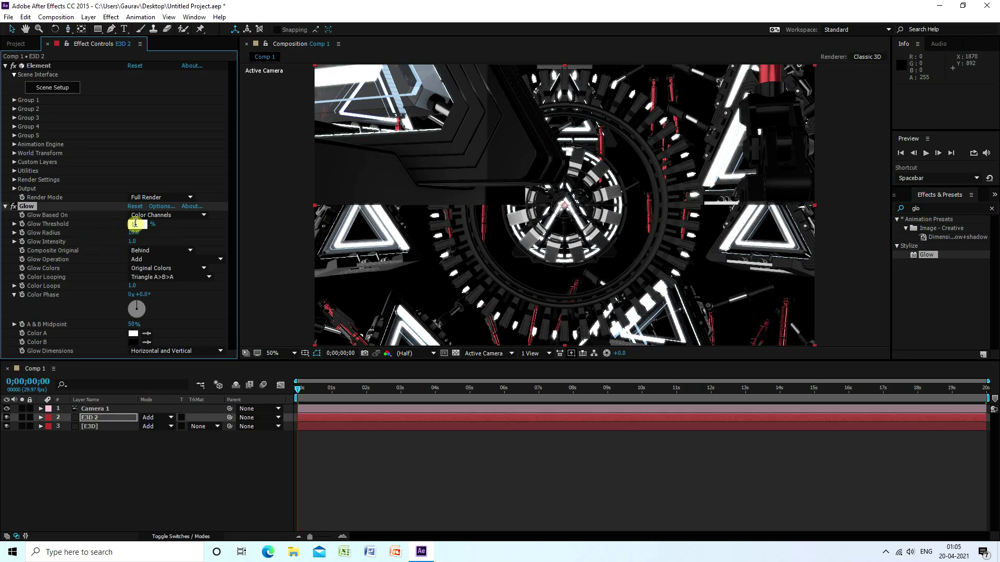
Step: Set the Glow threshold to 100% and radius to 100, and duplicate the Glow effect on E3D 2
{"action": "type", "text": "100"}
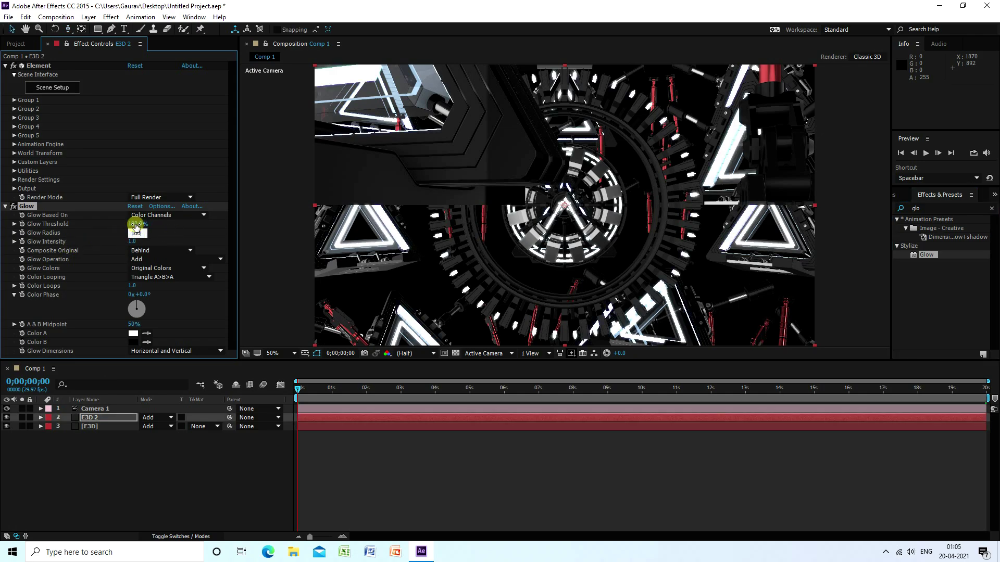
{"action": "key", "text": "Return"}
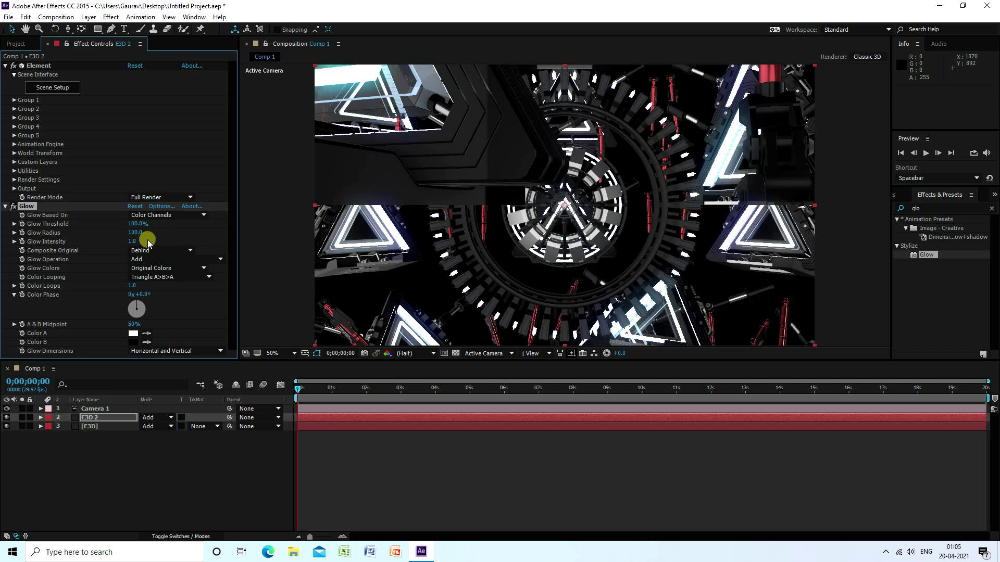
{"action": "left_click", "coordinate": [6, 207]}
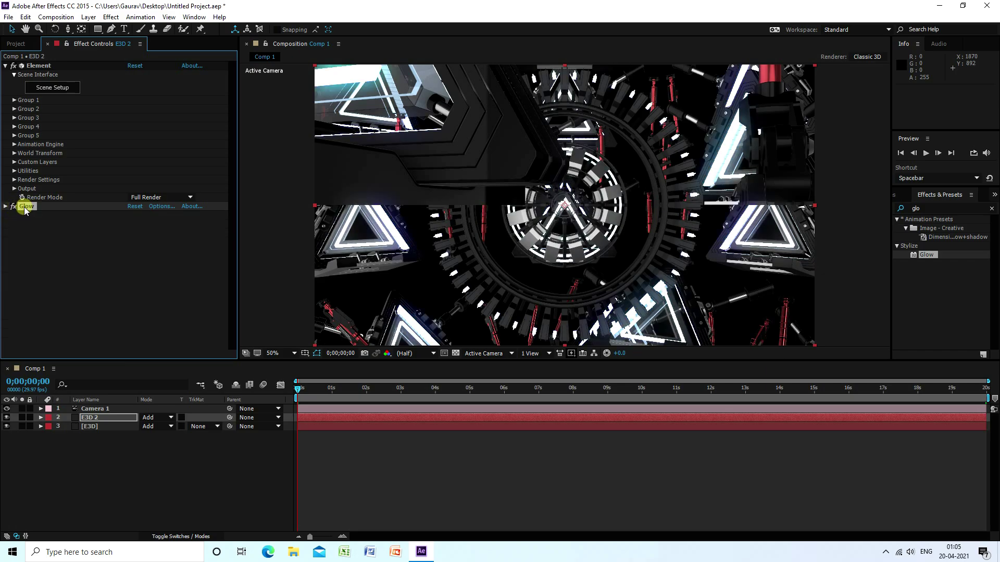
{"action": "key", "text": "ctrl+d"}
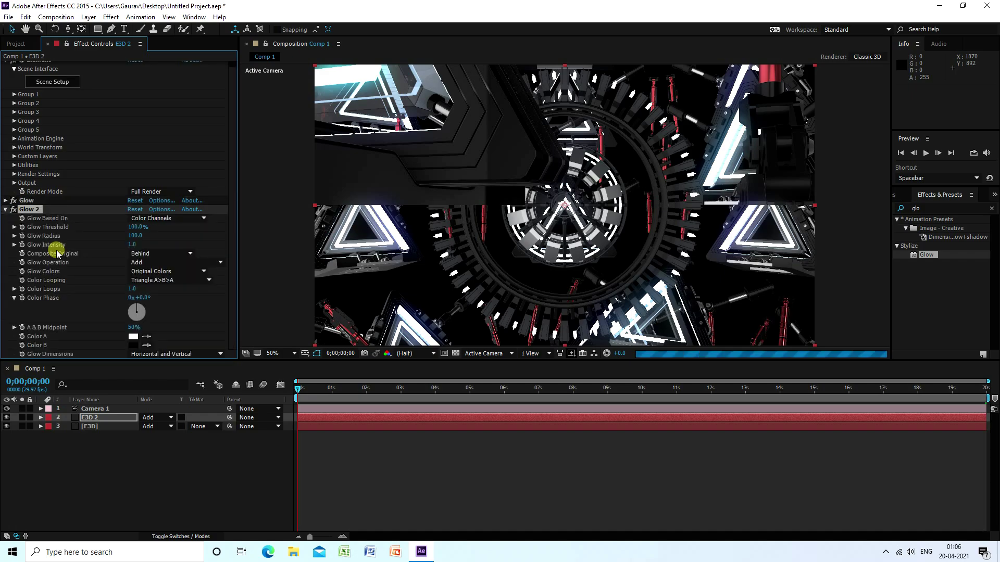
Step: Duplicate the Glow 2 effect on the E3D 2 layer and collapse the glow settings
{"action": "left_click", "coordinate": [5, 210]}
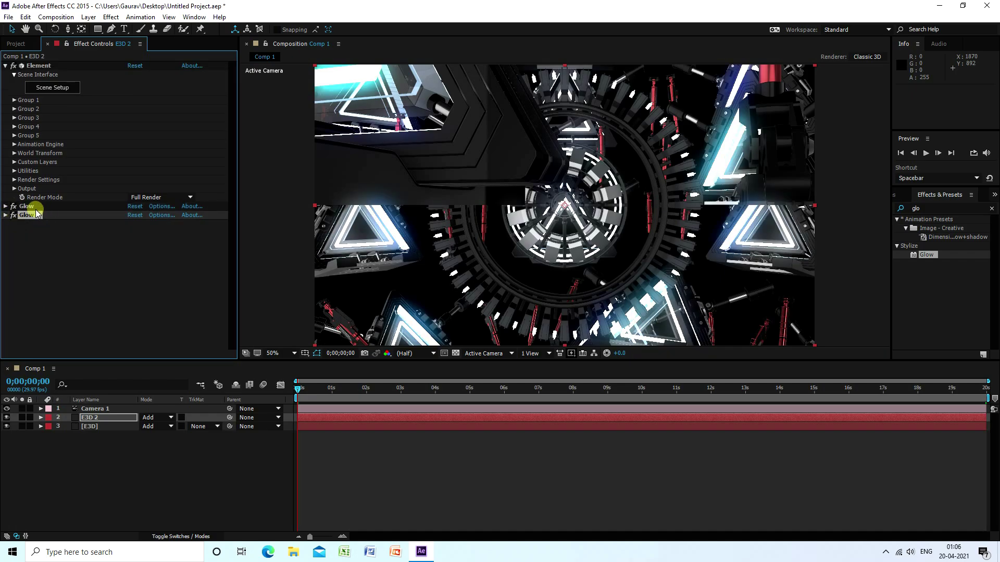
{"action": "key", "text": "ctrl+d"}
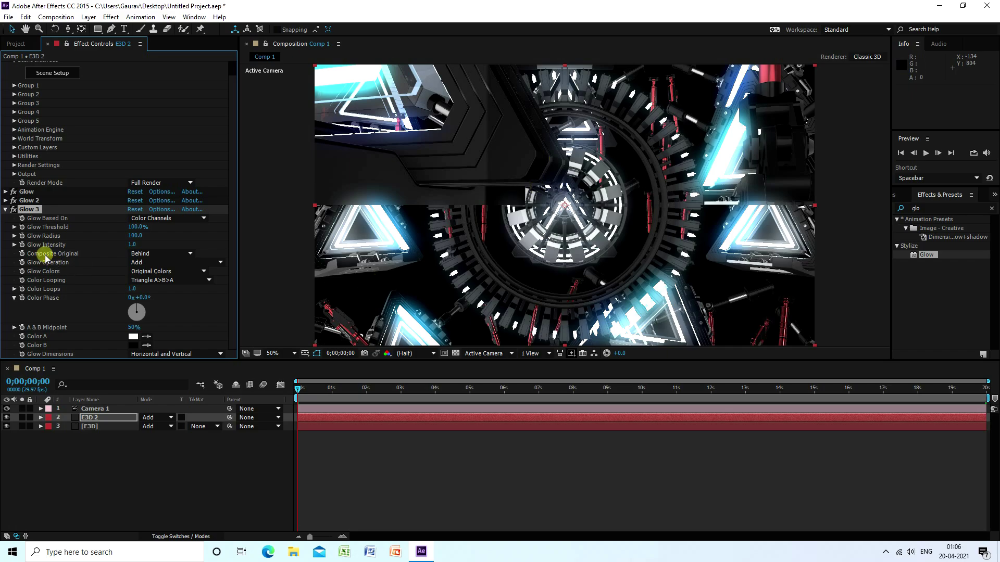
{"action": "left_click", "coordinate": [5, 209]}
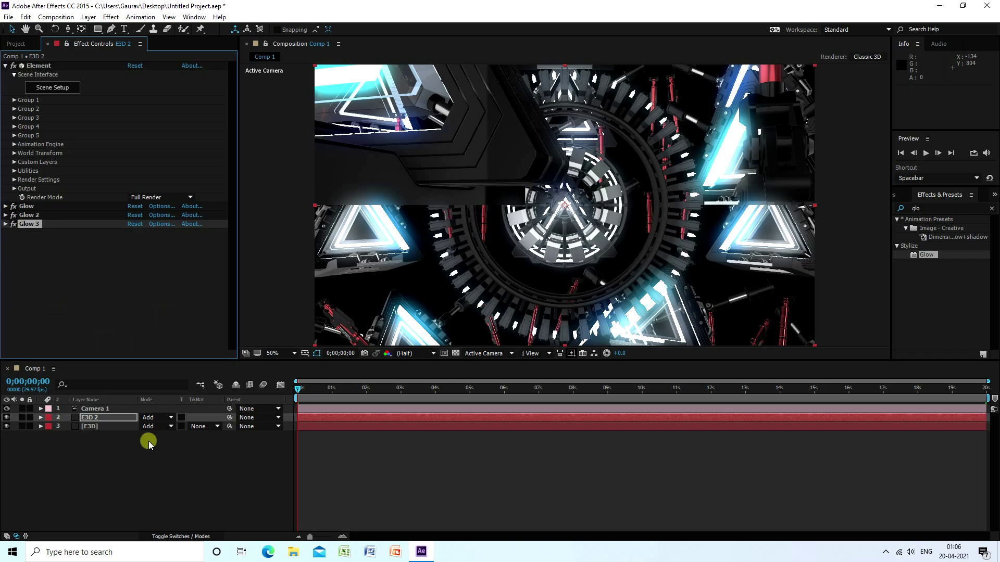
{"action": "right_click", "coordinate": [113, 476]}
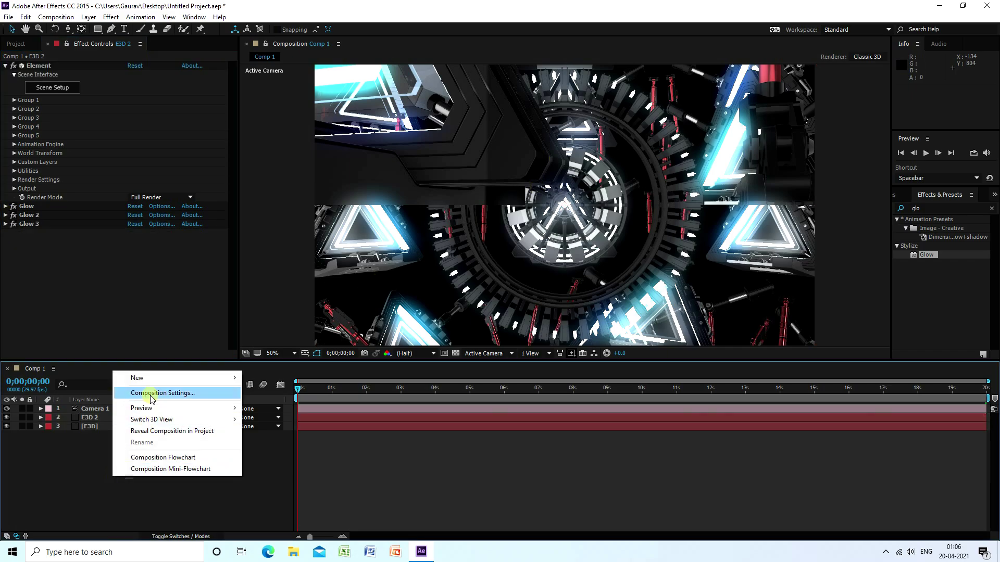
{"action": "left_click", "coordinate": [134, 517]}
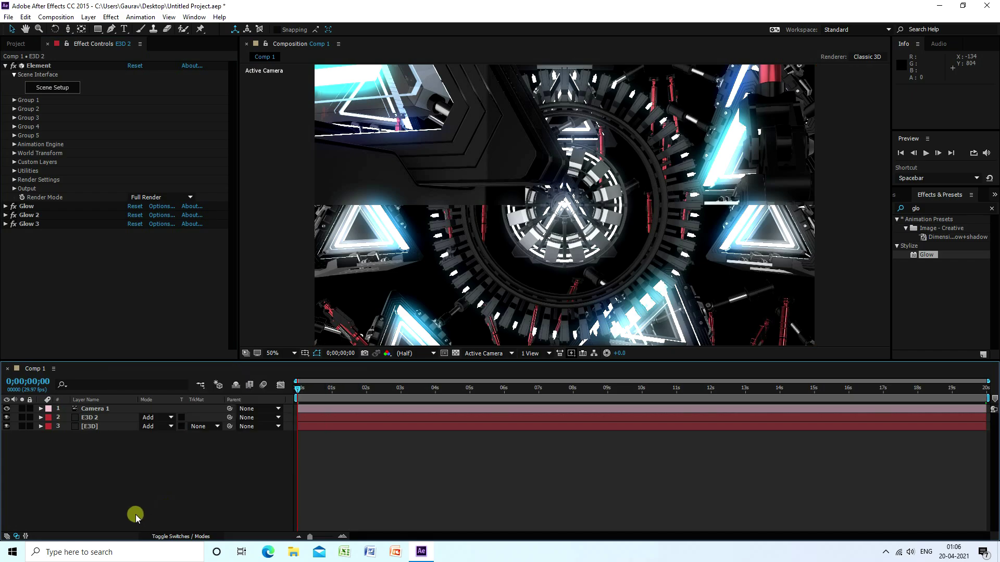
Step: Start keyframing Camera 1's Position at 0;00;00;00 with its current placement
{"action": "left_click", "coordinate": [96, 410]}
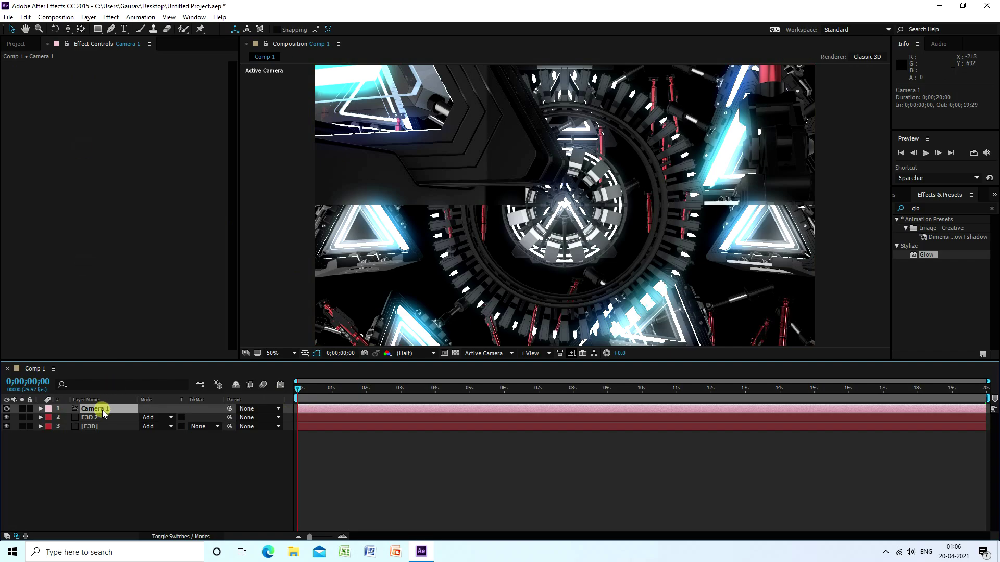
{"action": "key", "text": "p"}
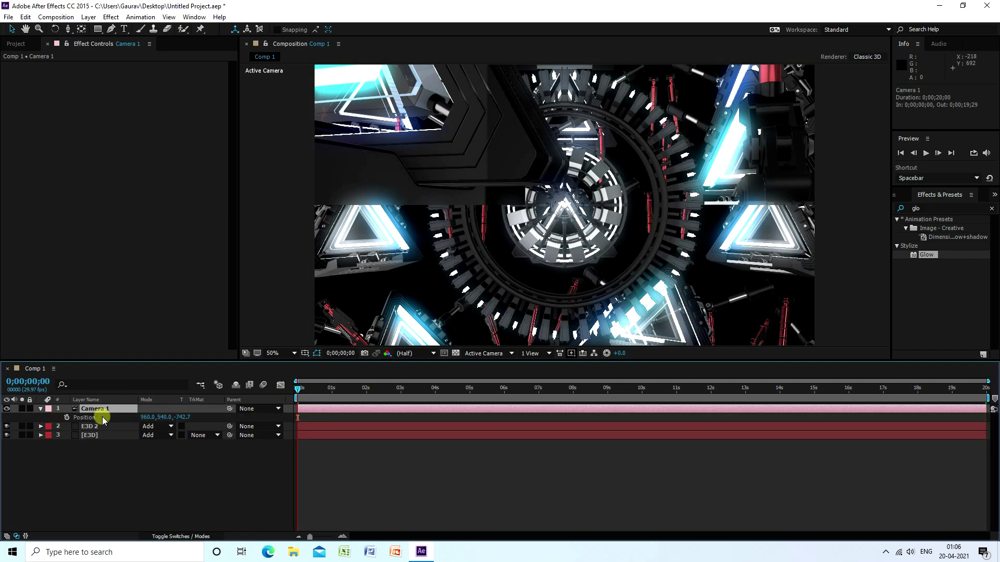
{"action": "left_click", "coordinate": [66, 417]}
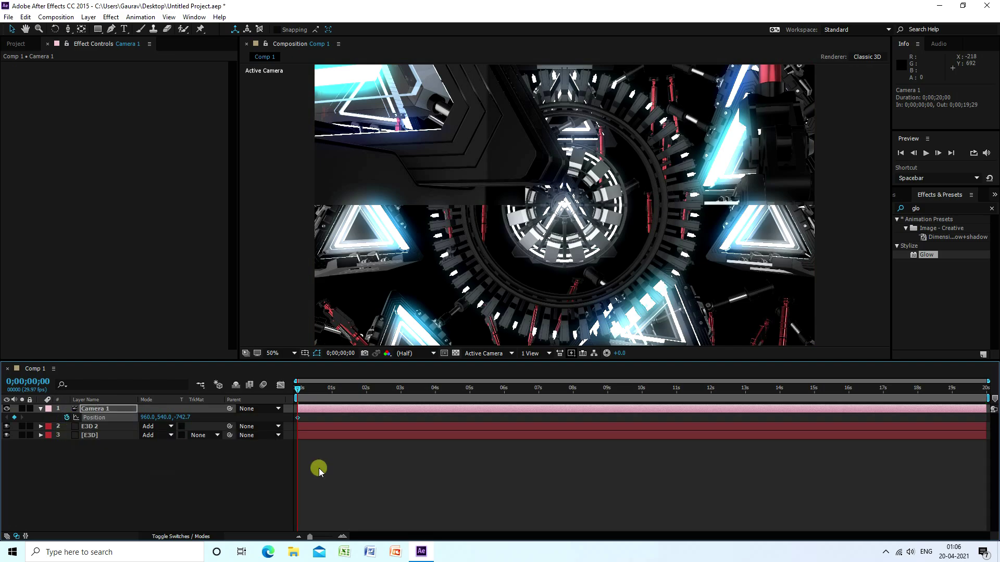
Step: At 0;00;19;29, using Quarter preview resolution, pull back and orbit Camera 1 to about 1630.6, 1339.1, -533.5, and restore Auto resolution
{"action": "left_click_drag", "start_coordinate": [297, 388], "coordinate": [335, 388]}
{"action": "left_click_drag", "start_coordinate": [547, 409], "coordinate": [986, 409]}
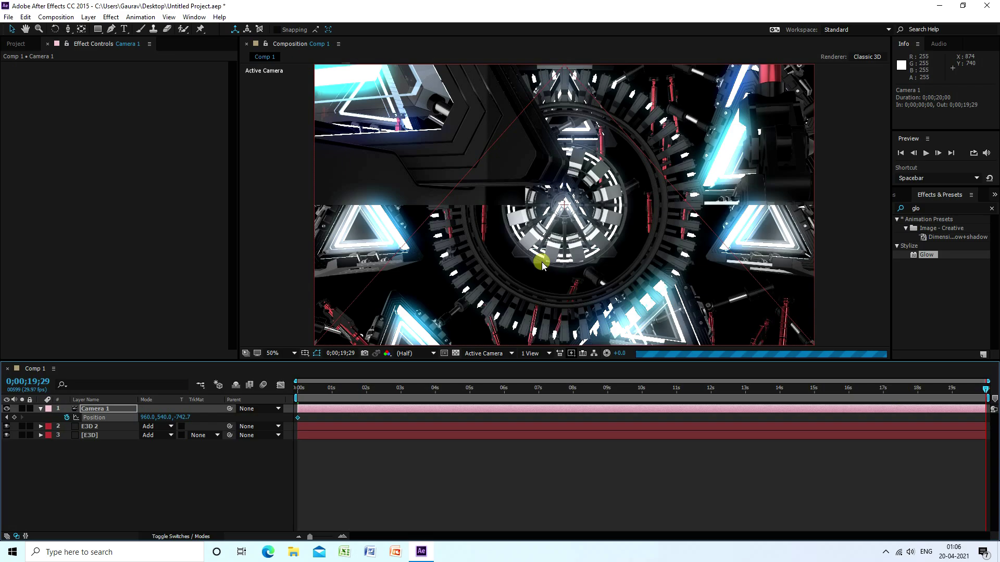
{"action": "left_click", "coordinate": [422, 354]}
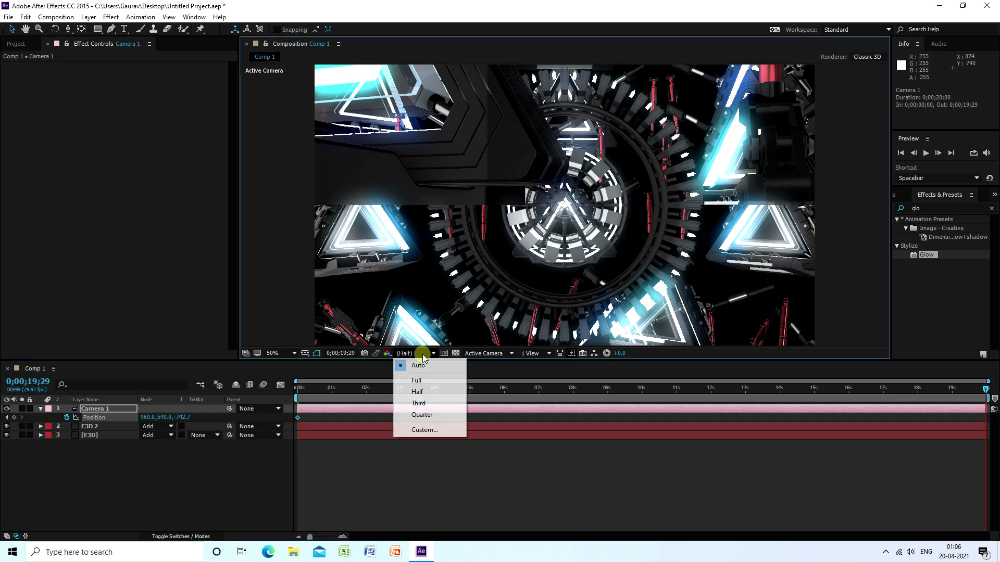
{"action": "left_click", "coordinate": [428, 416]}
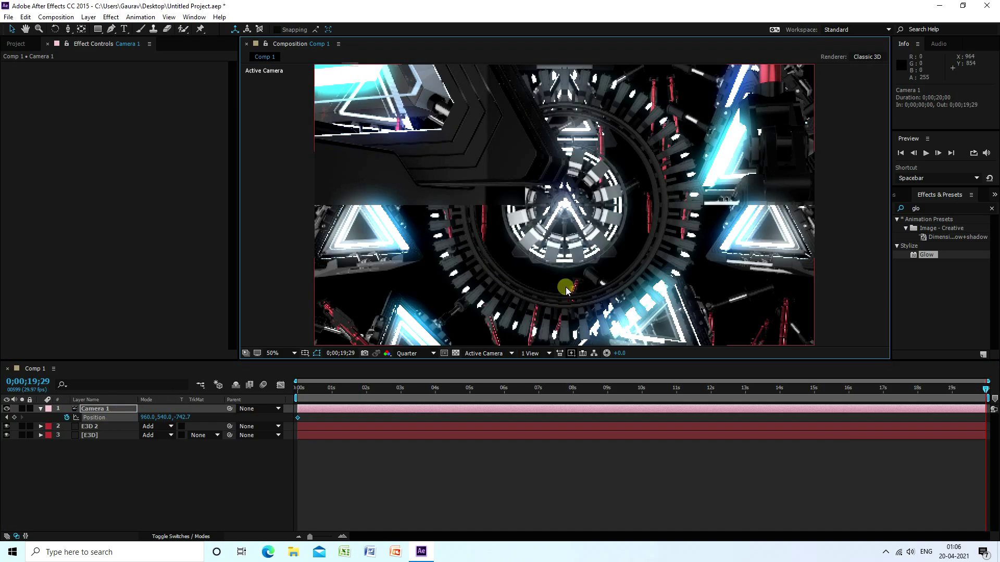
{"action": "key", "text": "c"}
{"action": "mouse_move", "coordinate": [567, 290]}
{"action": "left_mouse_down"}
{"action": "mouse_move", "coordinate": [562, 224]}
{"action": "mouse_move", "coordinate": [559, 284]}
{"action": "left_mouse_up"}
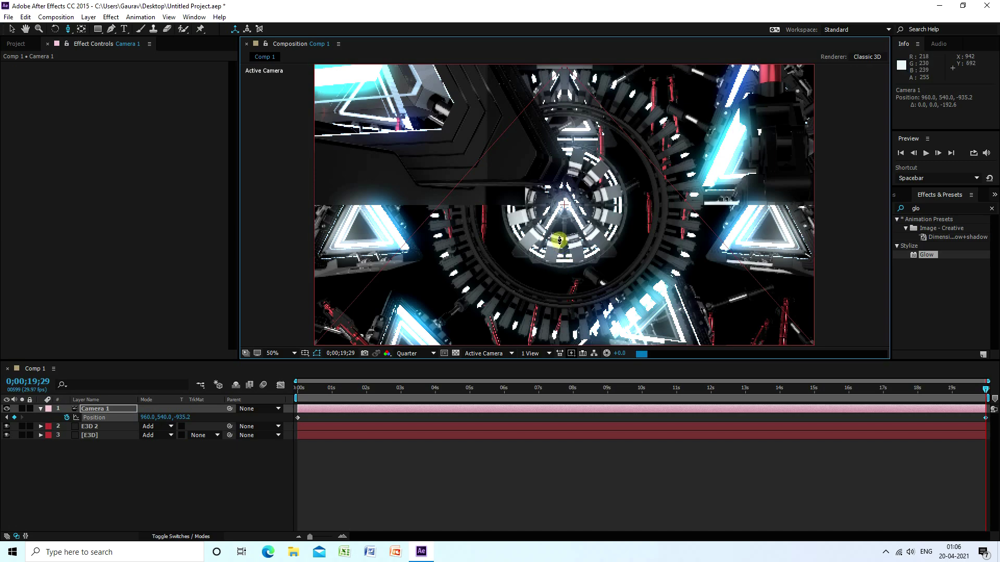
{"action": "left_click_drag", "start_coordinate": [561, 219], "coordinate": [561, 285]}
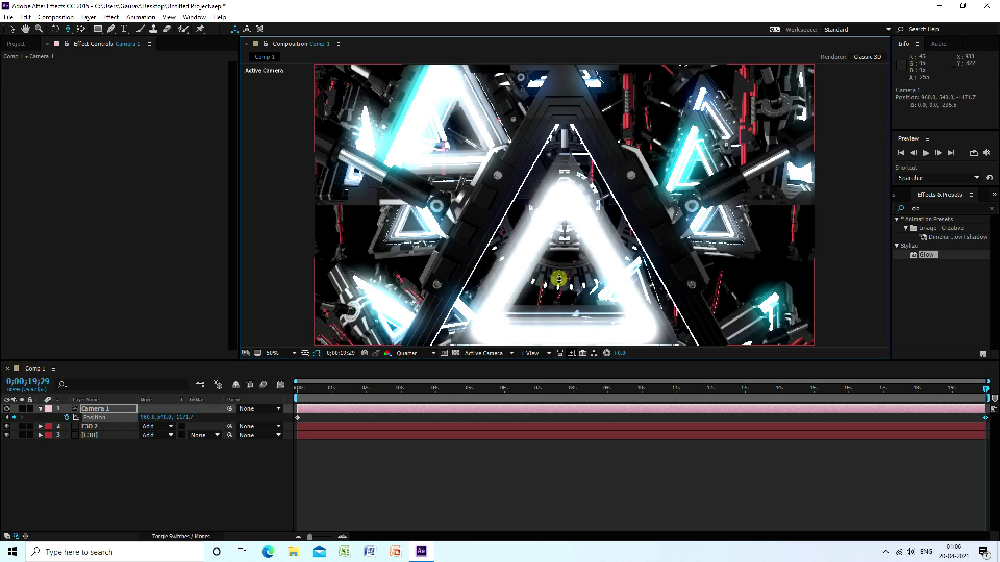
{"action": "left_click_drag", "start_coordinate": [566, 272], "coordinate": [516, 227]}
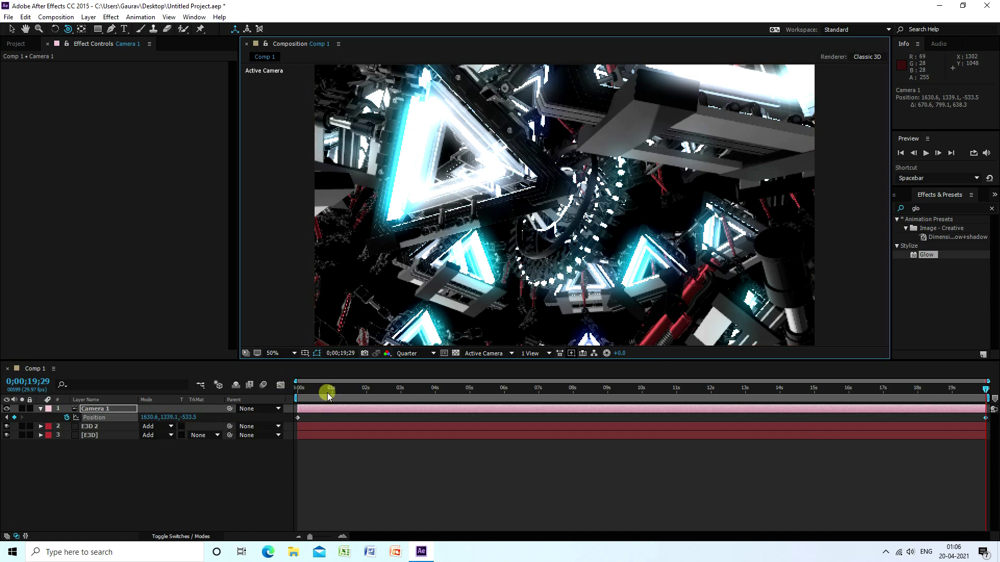
{"action": "left_click", "coordinate": [413, 355]}
{"action": "left_click", "coordinate": [414, 388]}
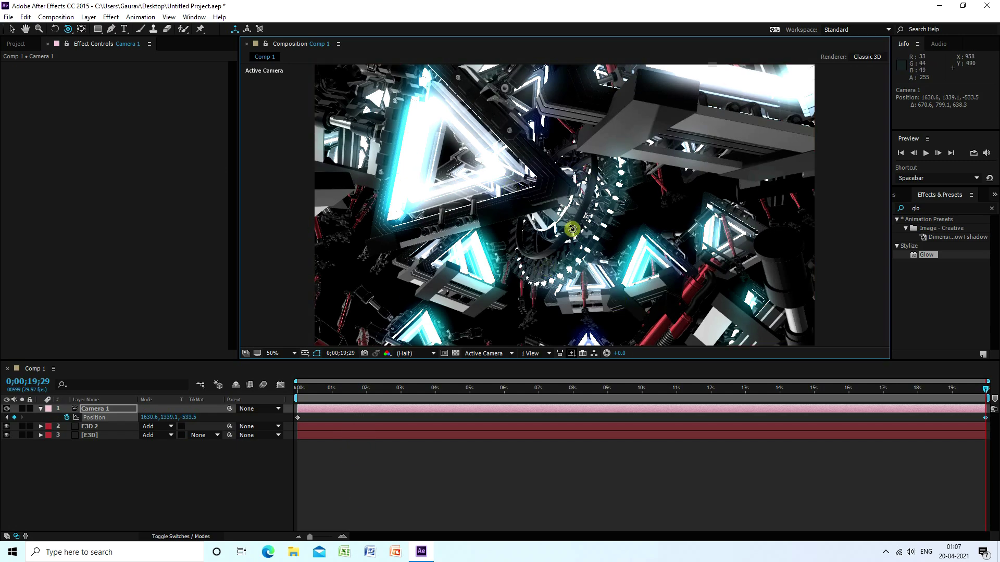
Step: In Camera 1's camera options, turn on Depth of Field and set the Aperture to 50 pixels
{"action": "left_click", "coordinate": [101, 483]}
{"action": "left_click", "coordinate": [38, 417]}
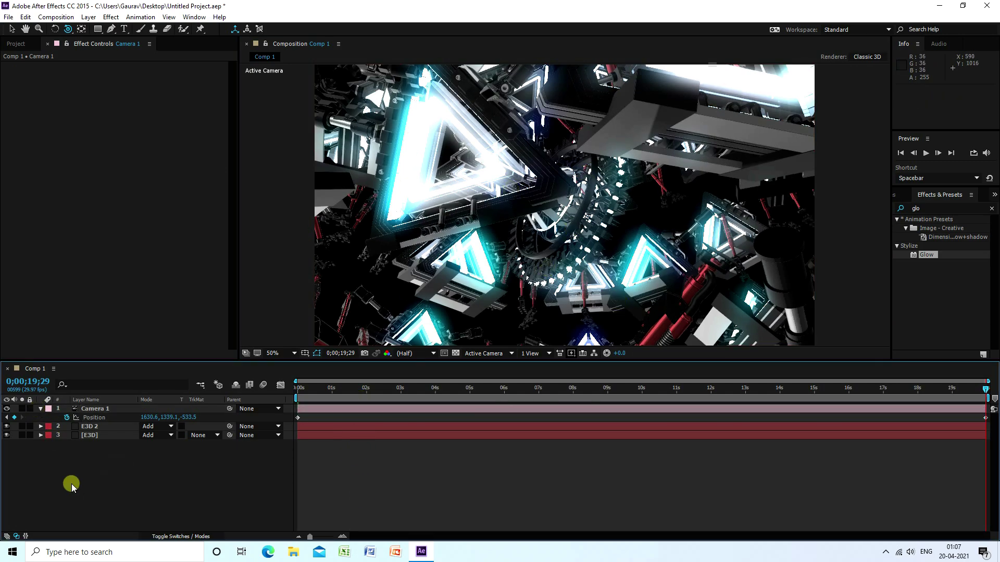
{"action": "left_click", "coordinate": [41, 409]}
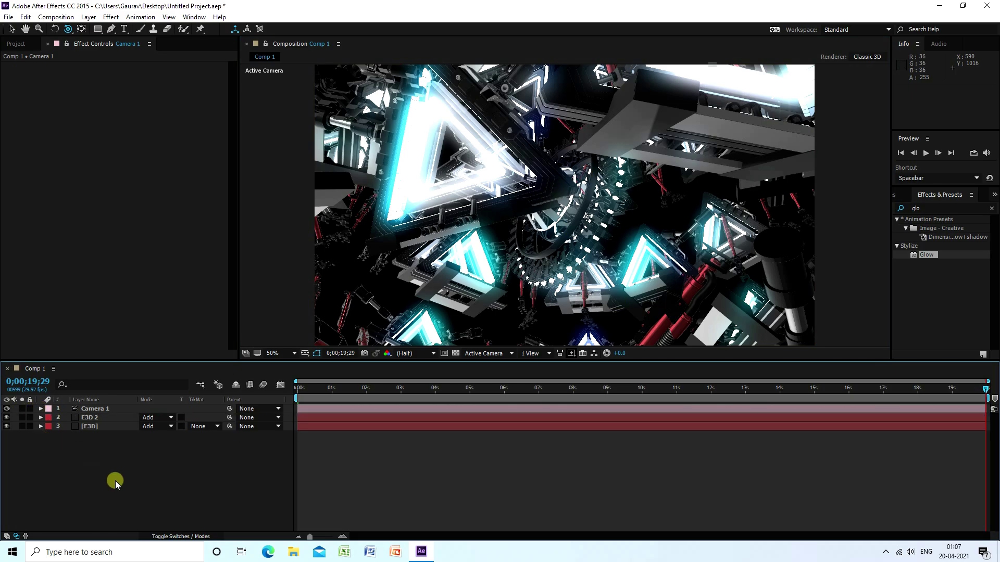
{"action": "left_click", "coordinate": [41, 409]}
{"action": "left_click", "coordinate": [49, 418]}
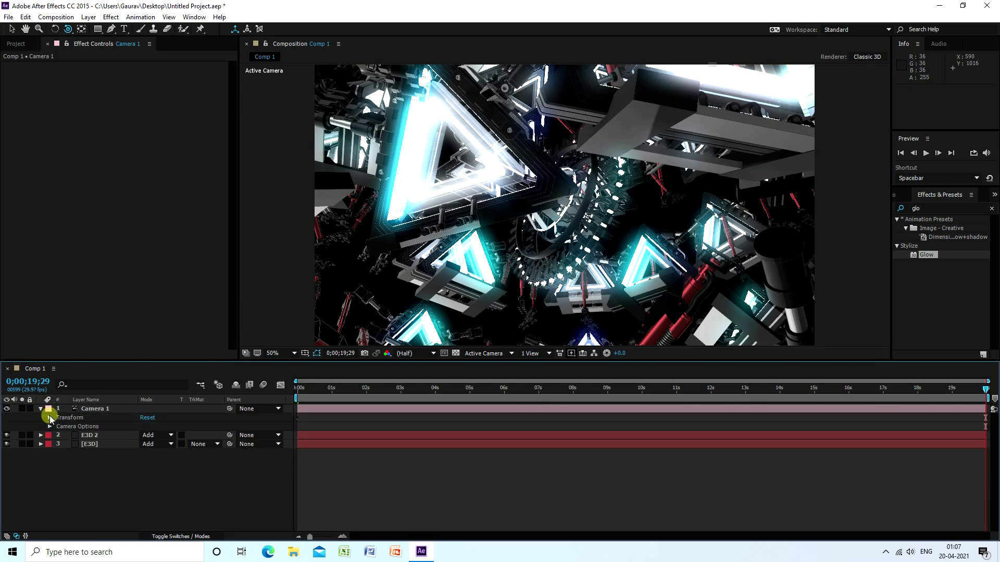
{"action": "left_click", "coordinate": [50, 428]}
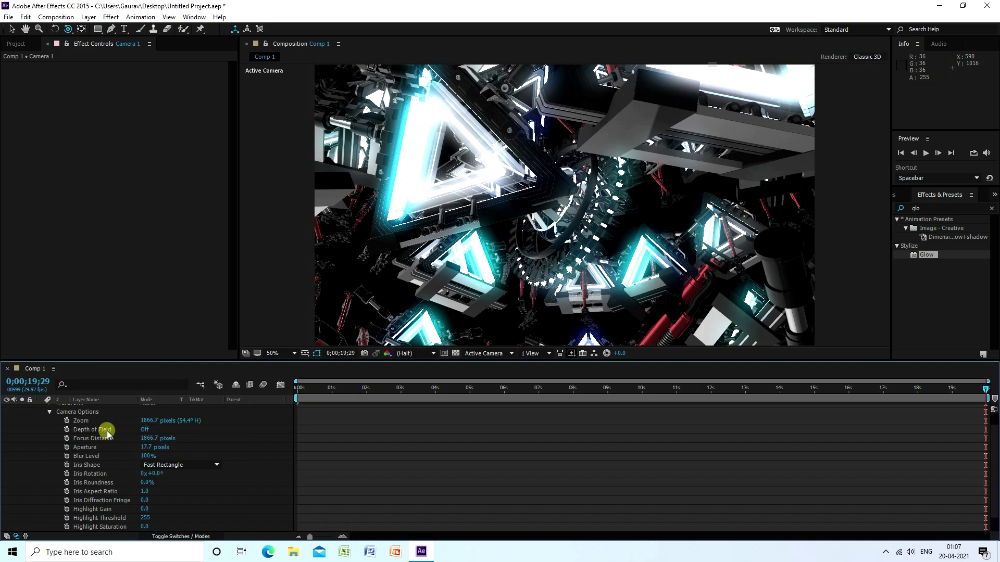
{"action": "left_click", "coordinate": [144, 430]}
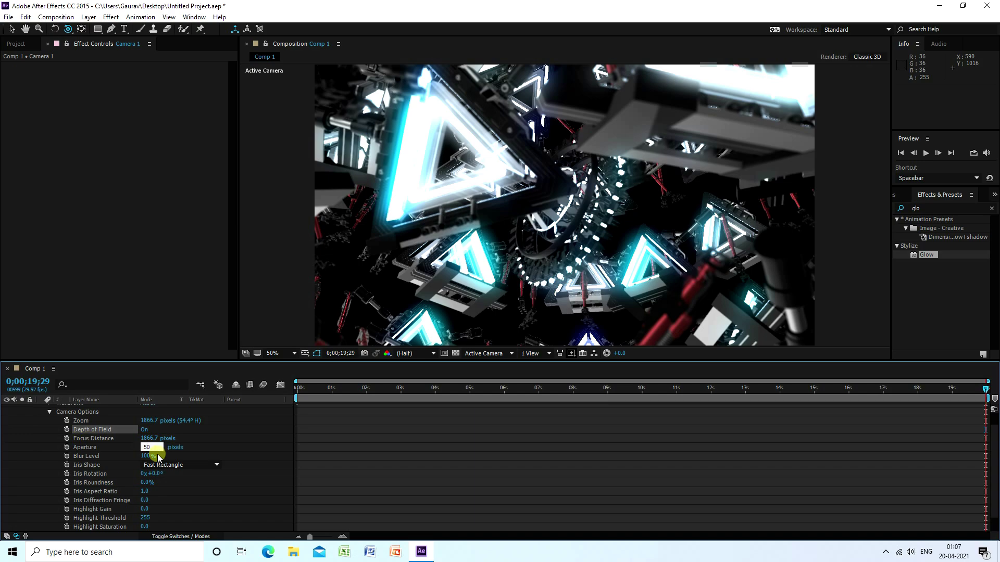
{"action": "key", "text": "Return"}
Step: Keyframe Camera 1's Focus Distance at 0;00;00;00 with a value of 700 pixels, showing only its animated properties
{"action": "left_click", "coordinate": [306, 387]}
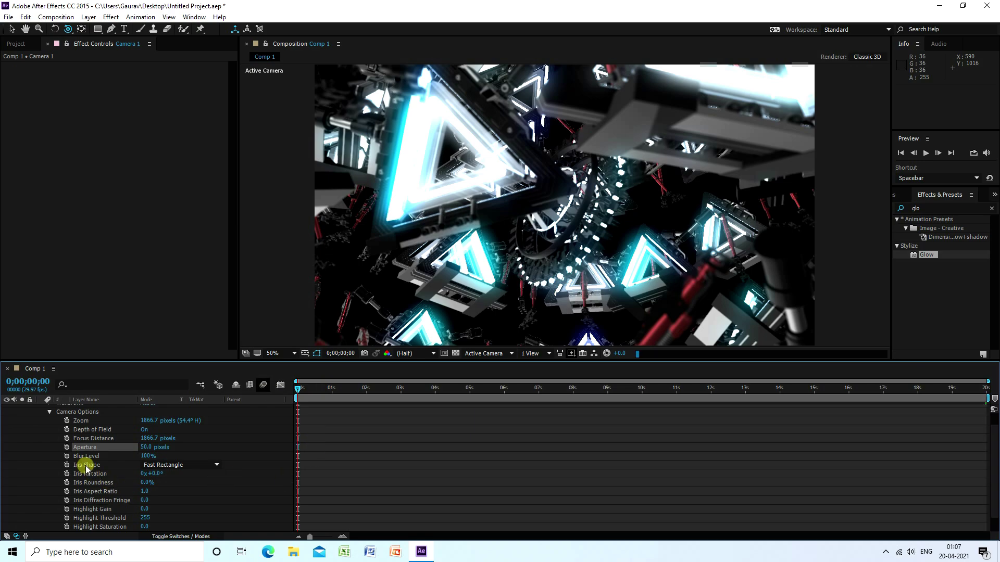
{"action": "left_click", "coordinate": [67, 439]}
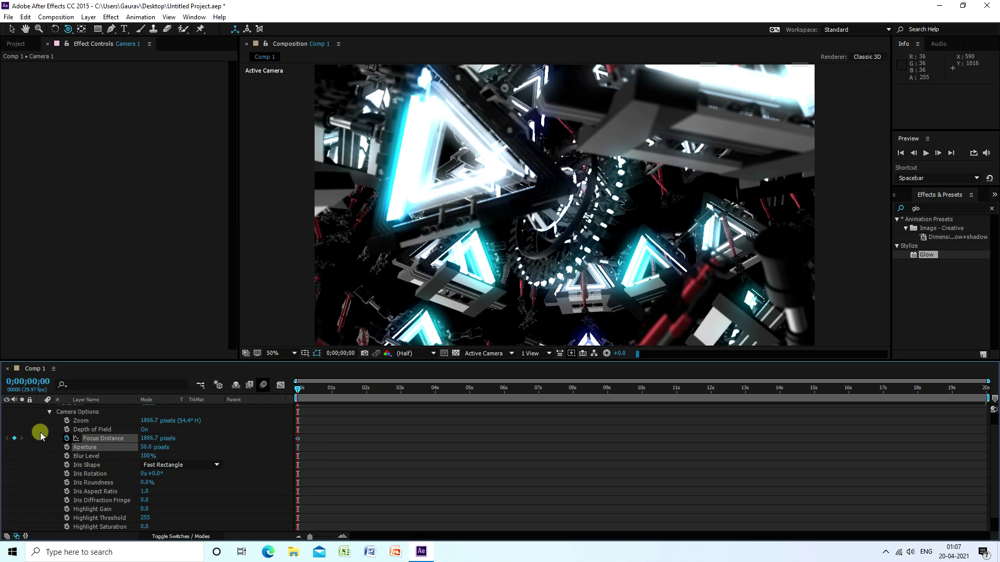
{"action": "scroll", "coordinate": [41, 438], "scroll_direction": "up", "scroll_amount": 1}
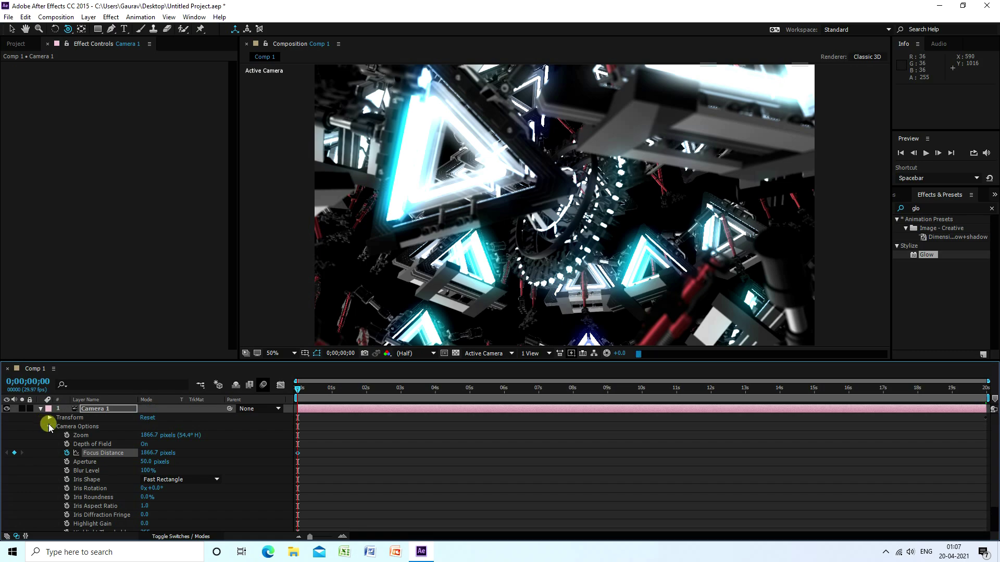
{"action": "left_click", "coordinate": [45, 424]}
{"action": "left_click", "coordinate": [41, 409]}
{"action": "left_click", "coordinate": [95, 412]}
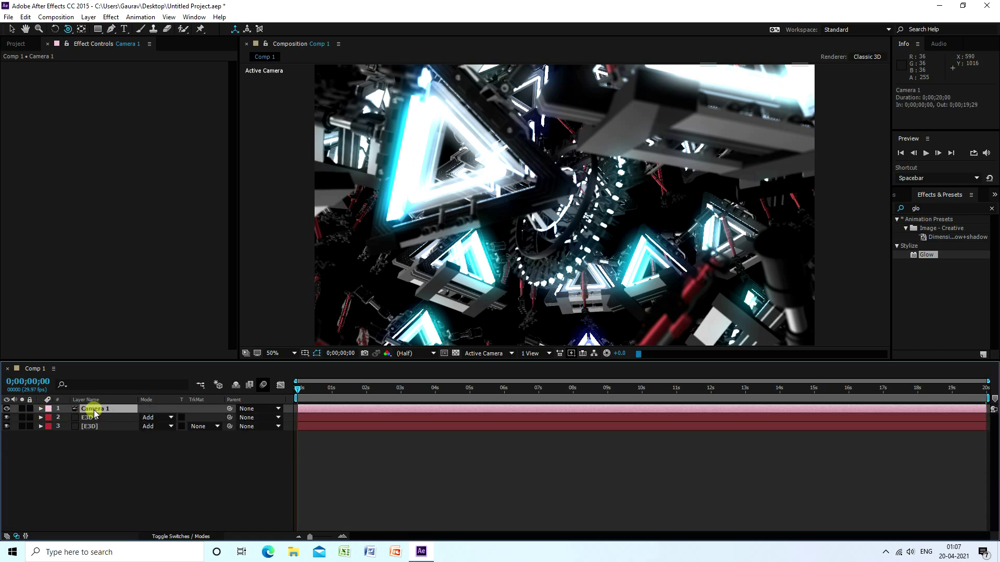
{"action": "key", "text": "u"}
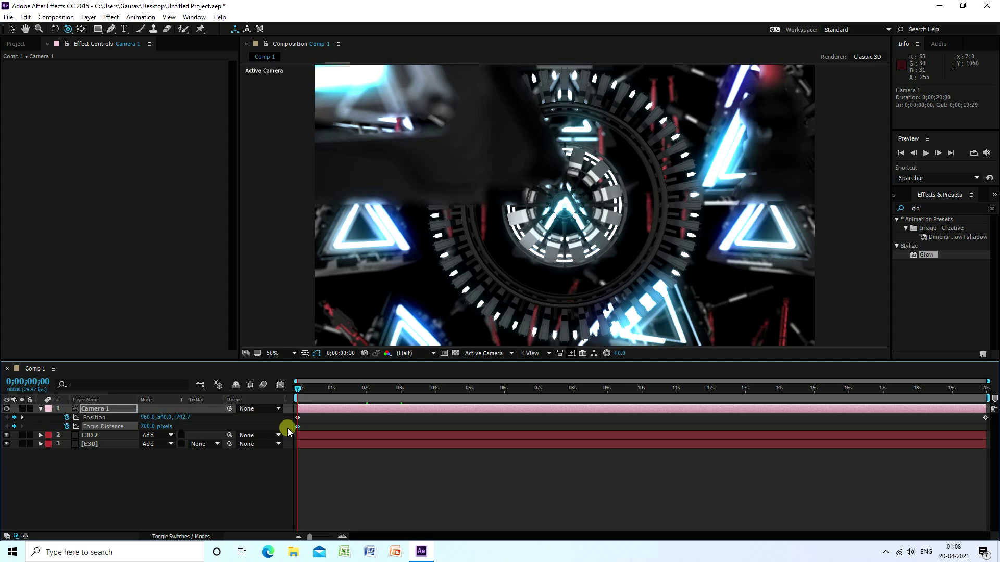
Step: Add a Focus Distance keyframe of 700 pixels on Camera 1 at 0;00;03;00, after trying 800
{"action": "left_click", "coordinate": [399, 387]}
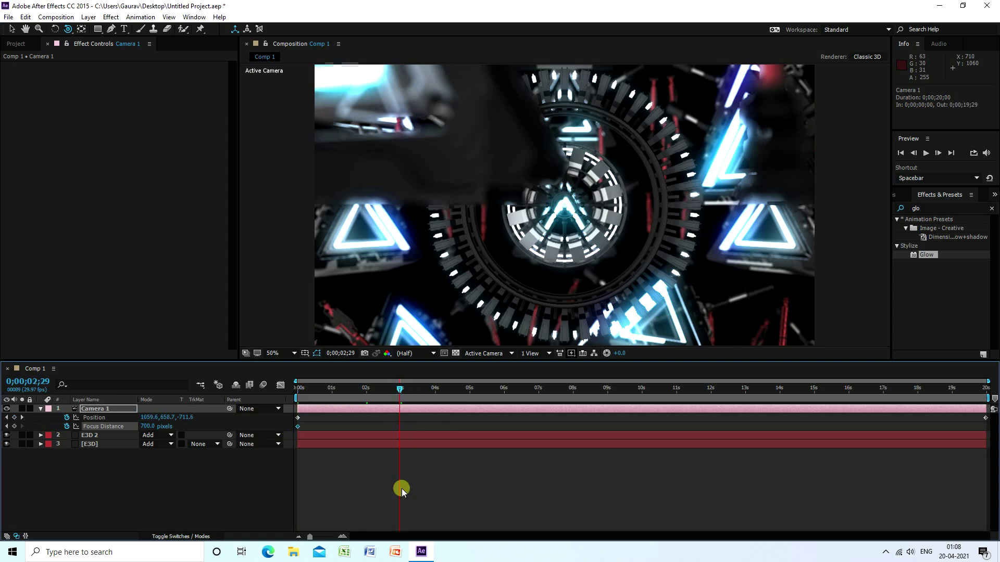
{"action": "key", "text": "Page_Down"}
{"action": "left_click", "coordinate": [145, 427]}
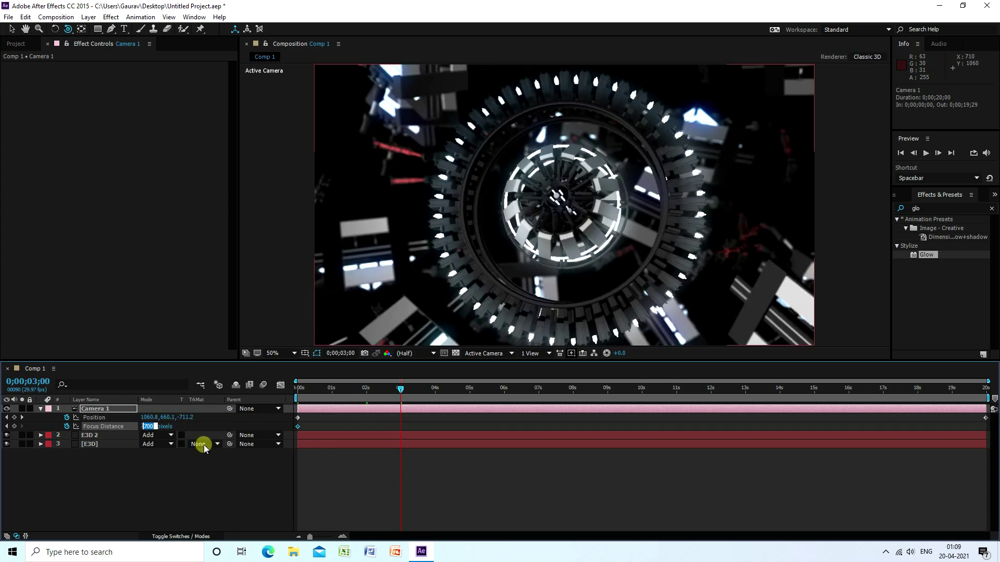
{"action": "type", "text": "800"}
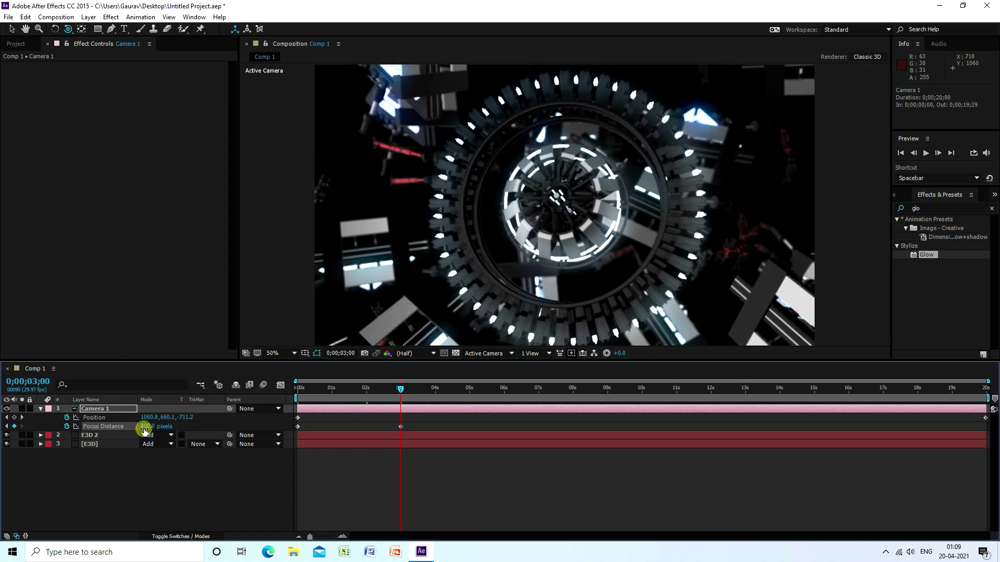
{"action": "left_click", "coordinate": [206, 491]}
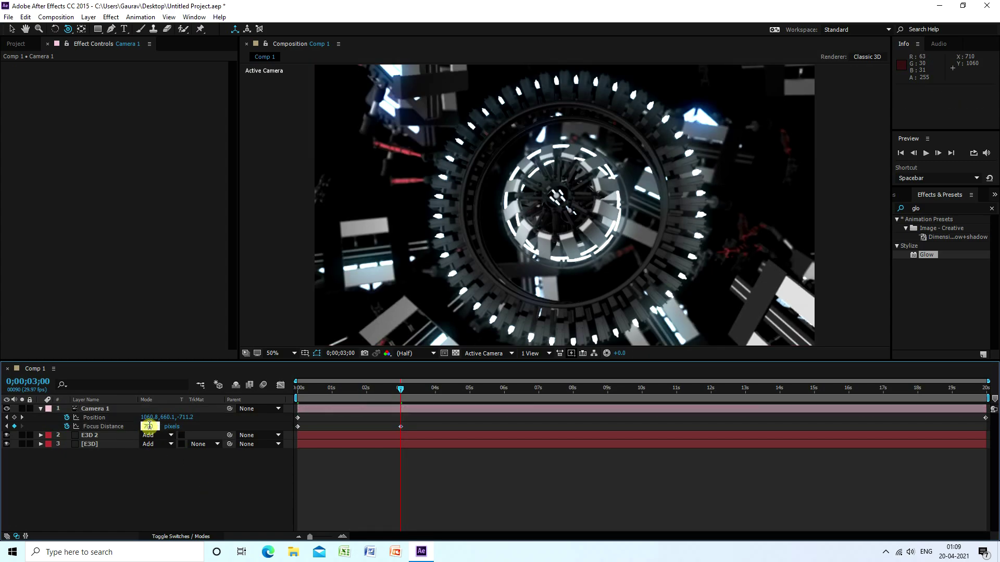
Step: Add Focus Distance keyframes on Camera 1 at 0;00;05;00 and 0;00;08;00, keeping 700 pixels
{"action": "left_click", "coordinate": [470, 388]}
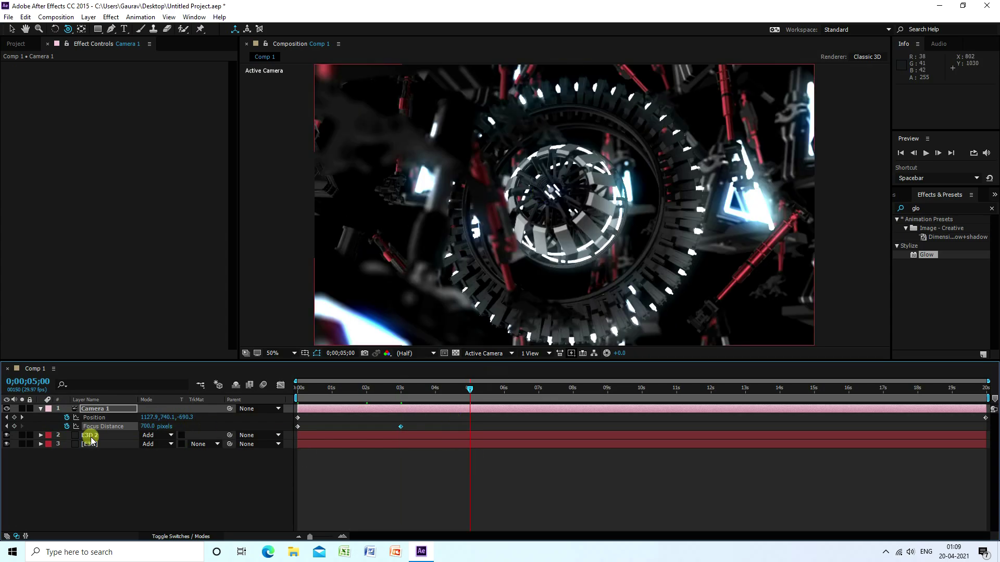
{"action": "left_click", "coordinate": [13, 426]}
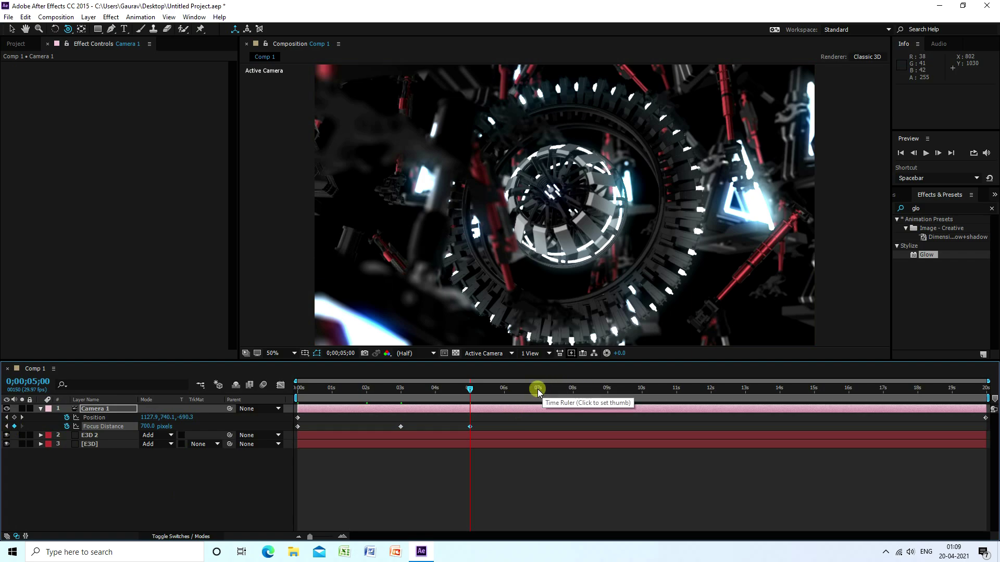
{"action": "left_click", "coordinate": [573, 389]}
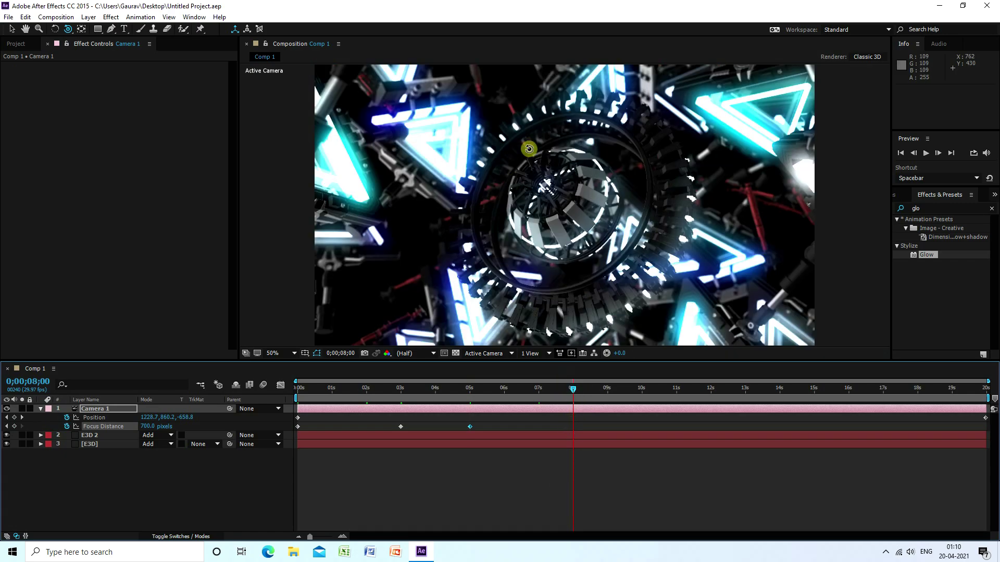
{"action": "left_click", "coordinate": [14, 426]}
Step: Add a Focus Distance keyframe of 1000 pixels on Camera 1 at 0;00;14;00
{"action": "left_click", "coordinate": [676, 389]}
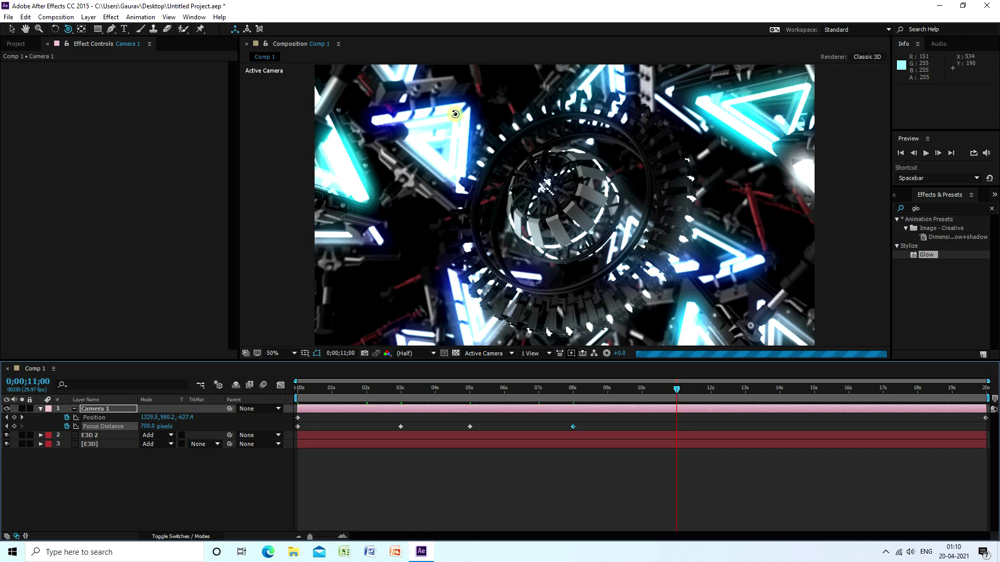
{"action": "left_click_drag", "start_coordinate": [466, 205], "coordinate": [582, 301]}
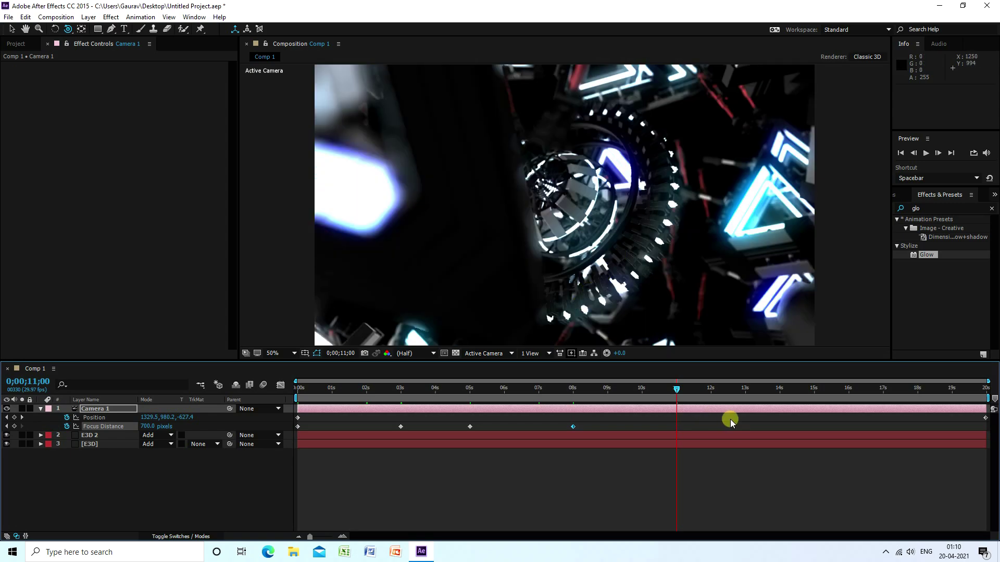
{"action": "left_click", "coordinate": [779, 388]}
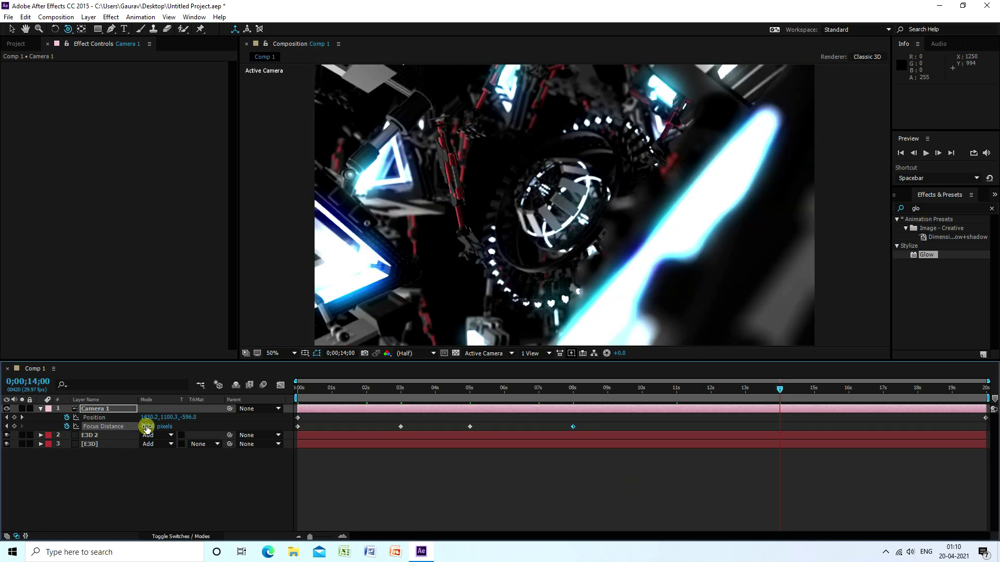
{"action": "left_click", "coordinate": [147, 426]}
{"action": "type", "text": "1000"}
{"action": "key", "text": "Return"}
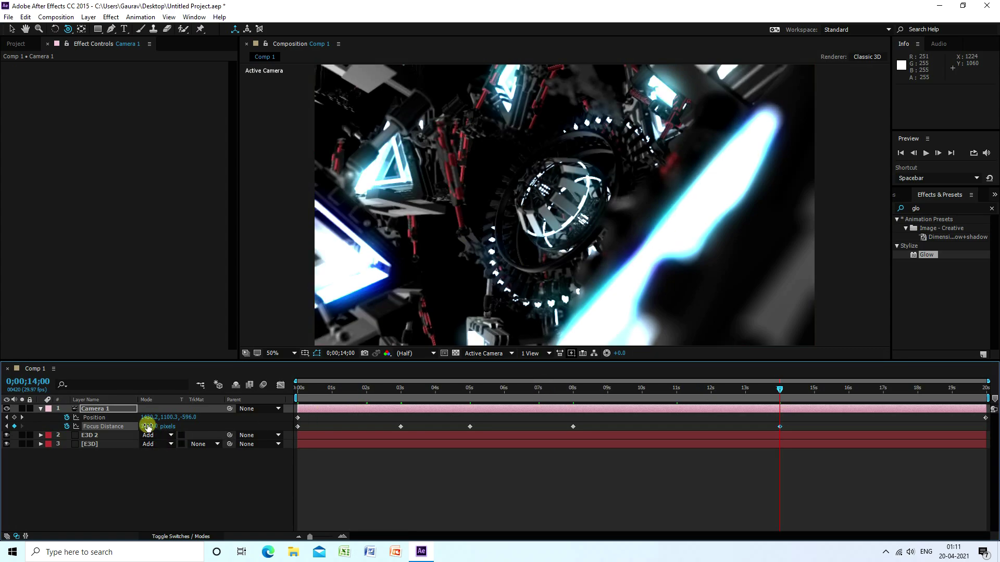
Step: Keyframe Camera 1's Focus Distance at 1000 pixels at 0;00;17;00 and 600 pixels at 0;00;19;29, after trying 800
{"action": "left_click", "coordinate": [883, 389]}
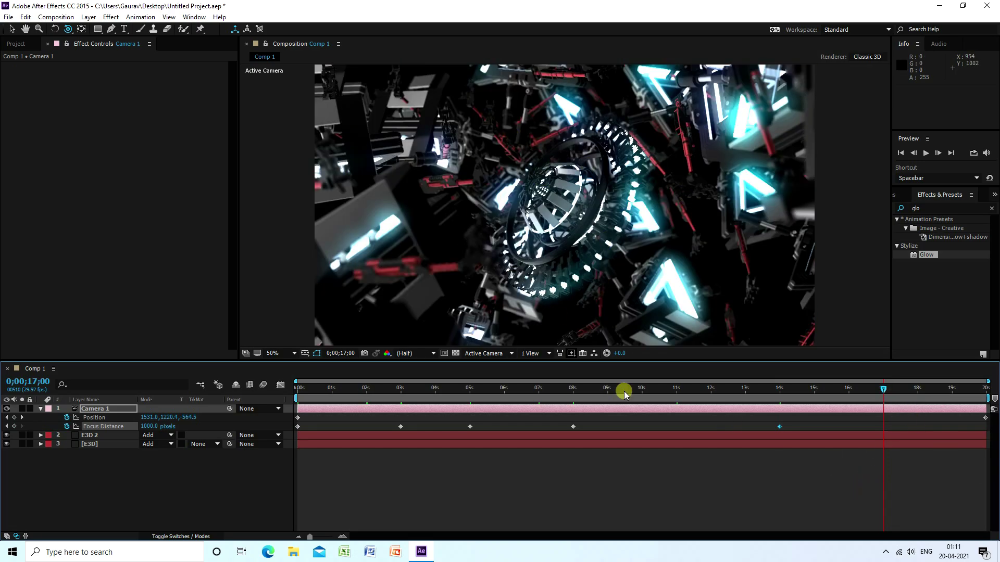
{"action": "left_click", "coordinate": [985, 388]}
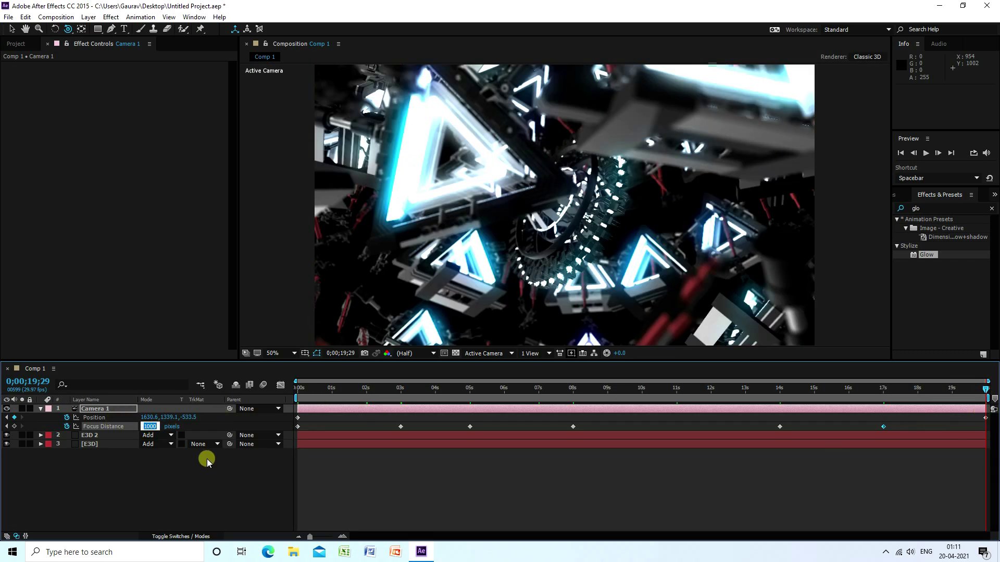
{"action": "type", "text": "800"}
{"action": "key", "text": "Return"}
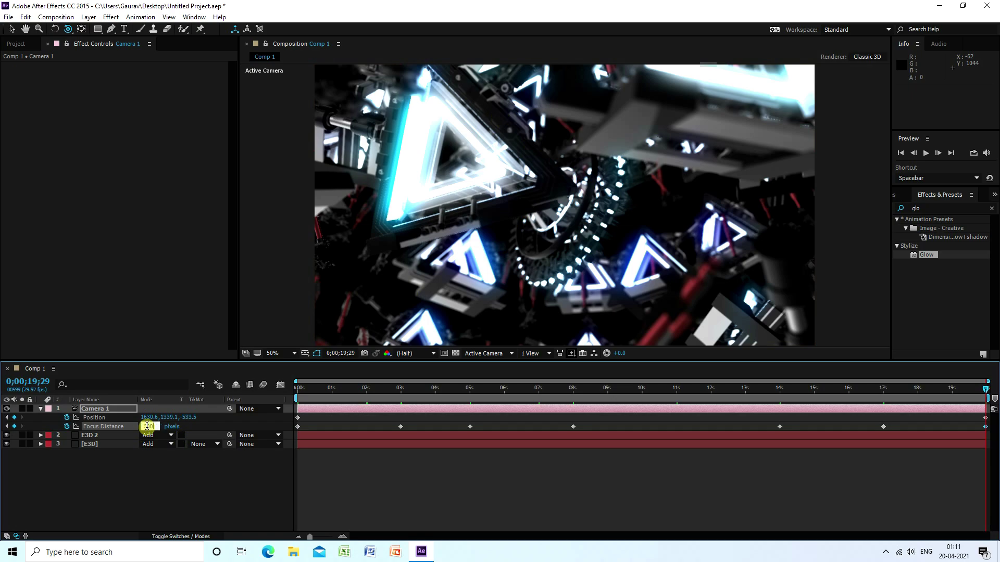
{"action": "key", "text": "Return"}
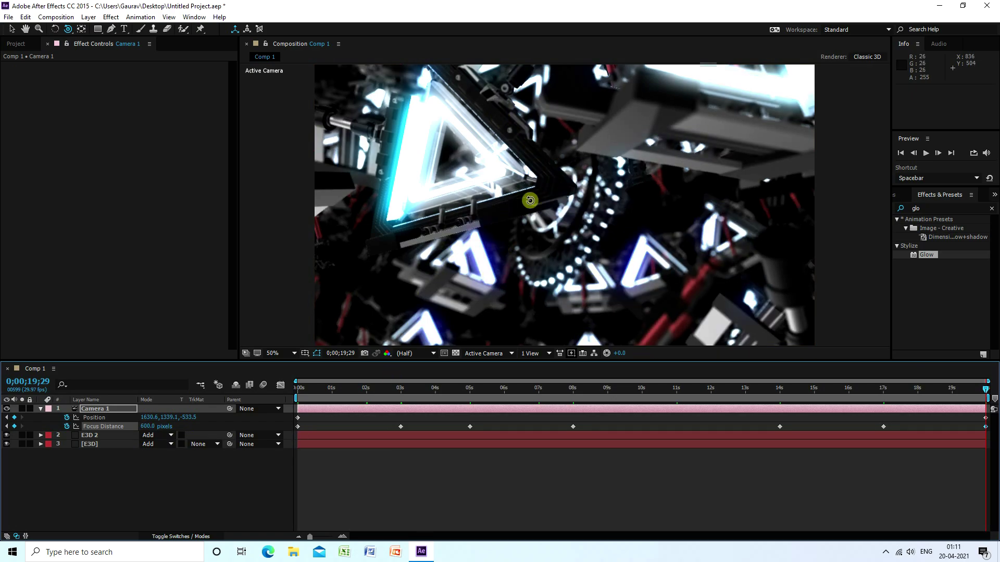
Step: Return to 0;00;00;00, collapse Camera 1's properties and create a 1920 x 1080 solid layer named LIGHT
{"action": "left_click_drag", "start_coordinate": [315, 392], "coordinate": [257, 392]}
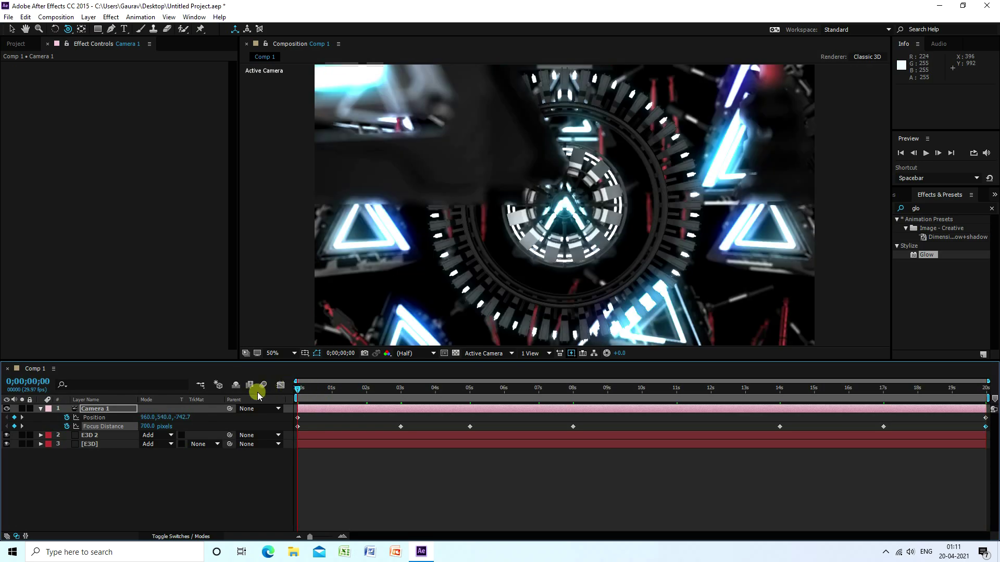
{"action": "left_click", "coordinate": [41, 409]}
{"action": "right_click", "coordinate": [120, 503]}
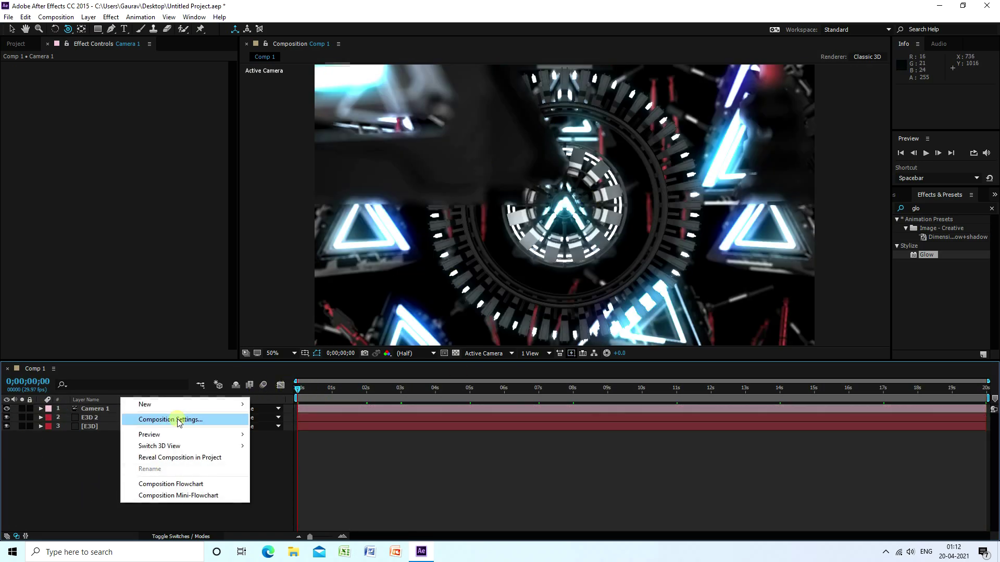
{"action": "mouse_move", "coordinate": [167, 404]}
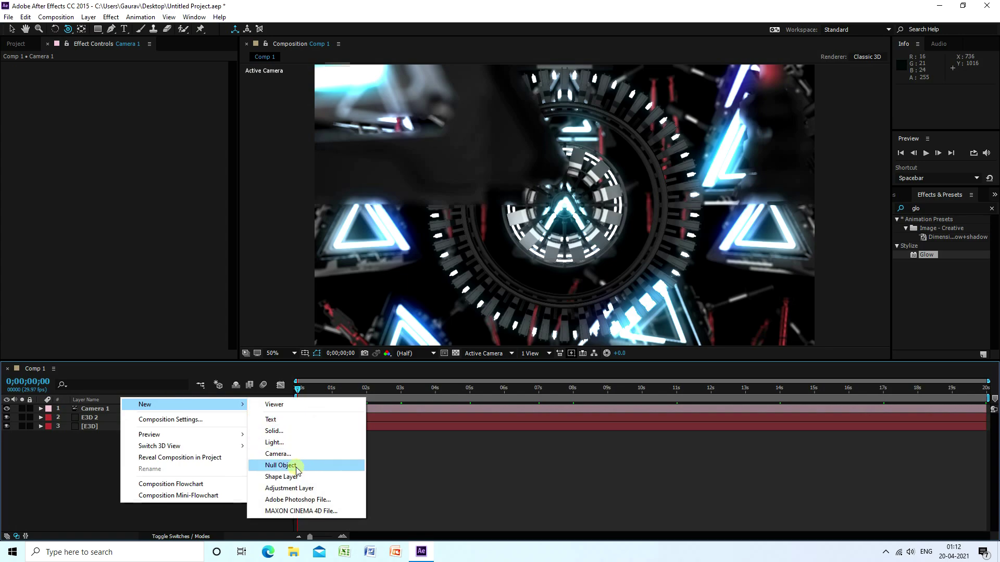
{"action": "left_click", "coordinate": [281, 430]}
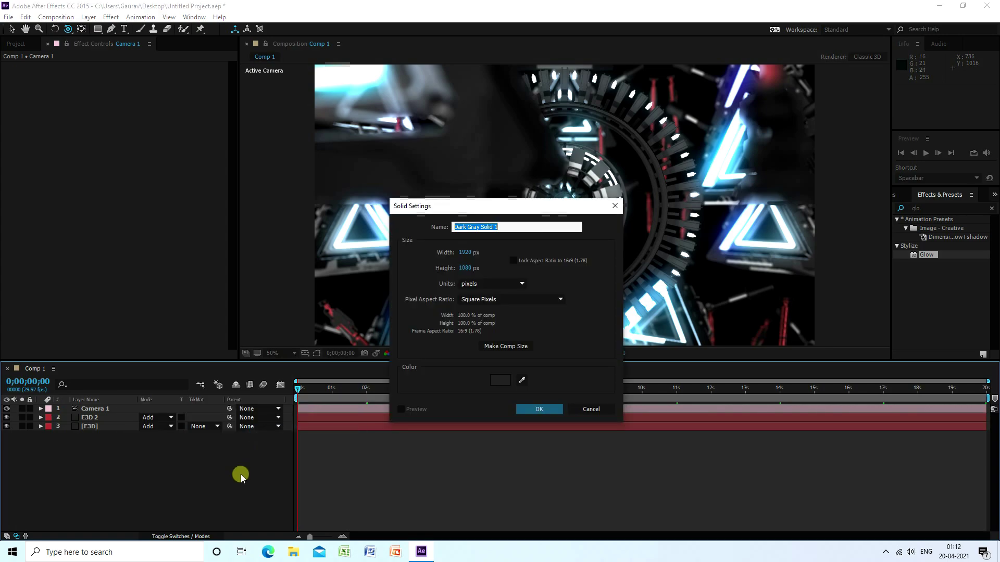
{"action": "type", "text": "LIGHT"}
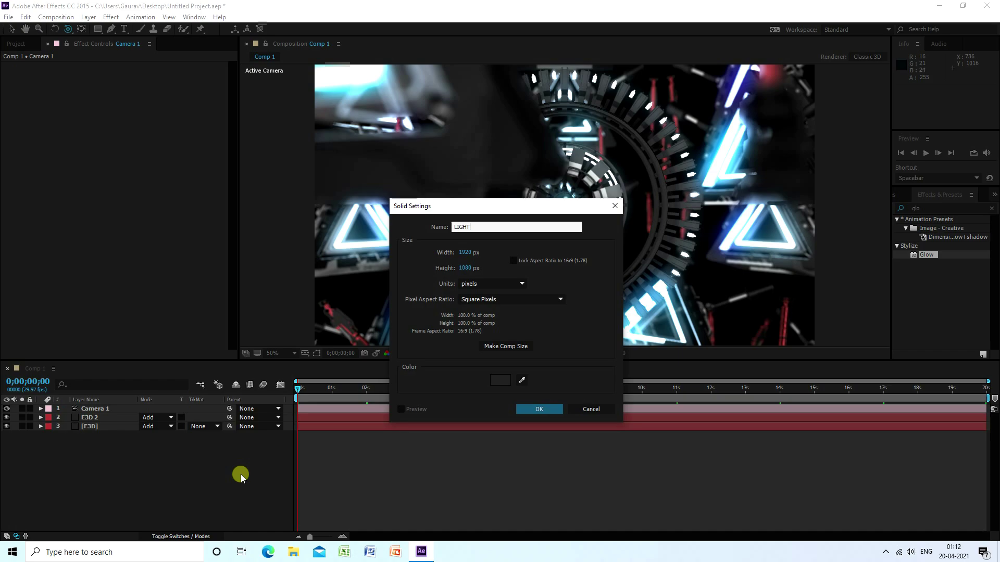
{"action": "key", "text": "Return"}
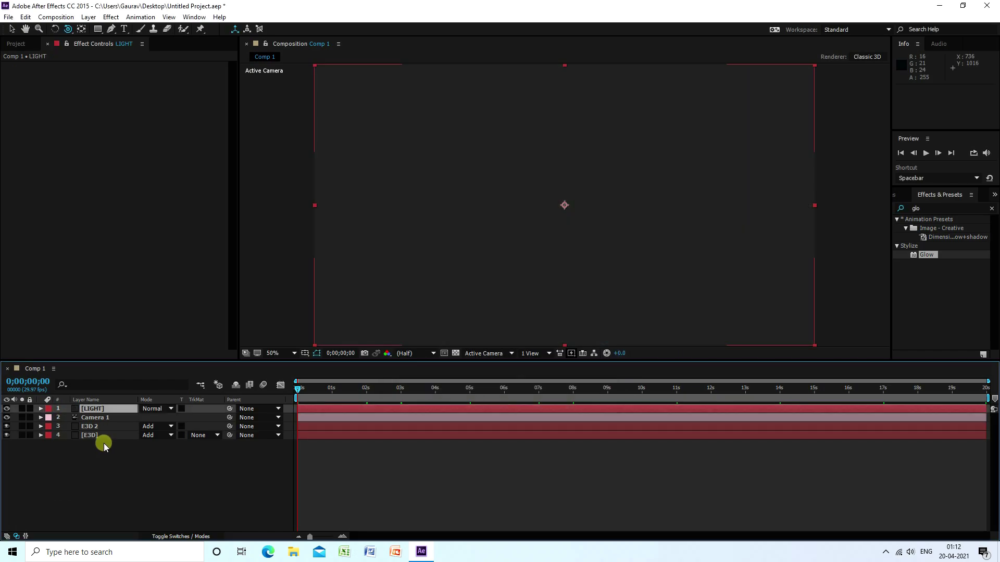
Step: Apply the Video Copilot Optical Flares effect to the LIGHT layer and save the project
{"action": "left_click", "coordinate": [97, 410]}
{"action": "left_click", "coordinate": [110, 17]}
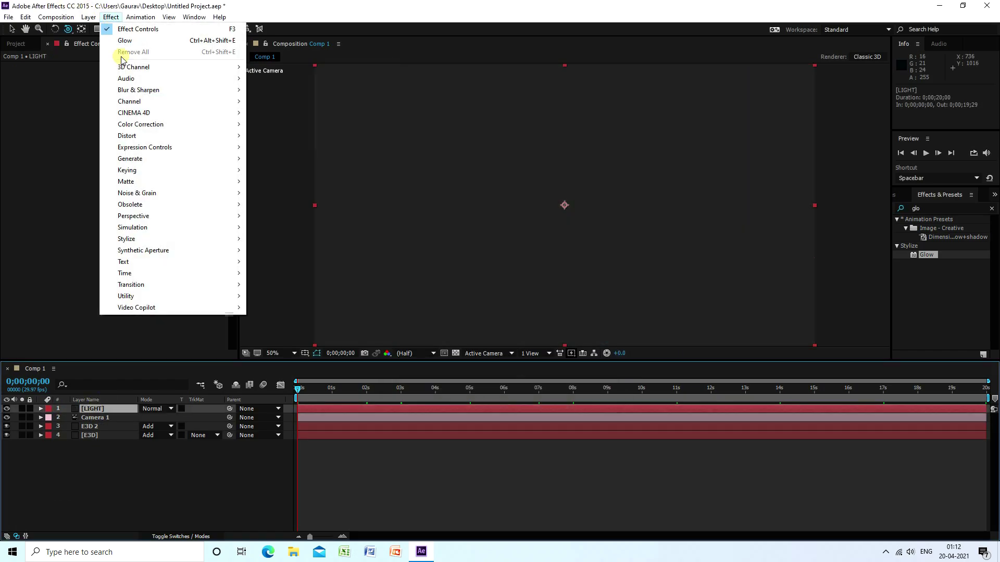
{"action": "mouse_move", "coordinate": [165, 308]}
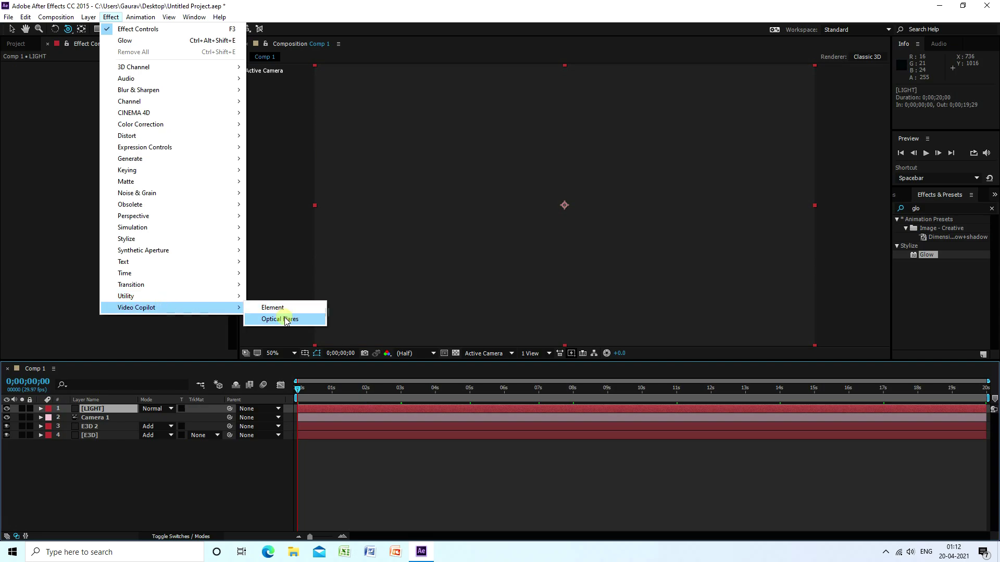
{"action": "left_click", "coordinate": [281, 318]}
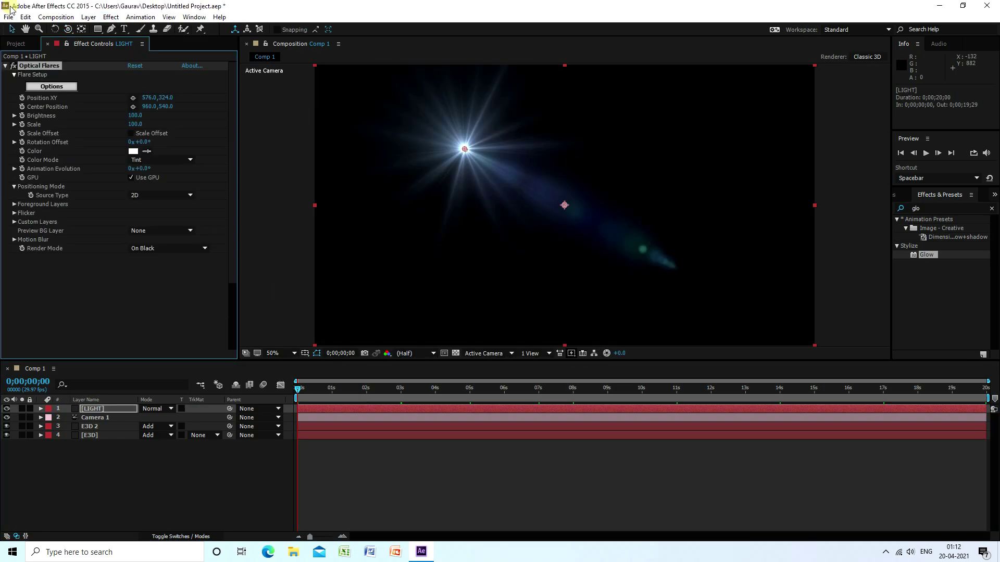
{"action": "left_click", "coordinate": [8, 17]}
{"action": "left_click", "coordinate": [32, 113]}
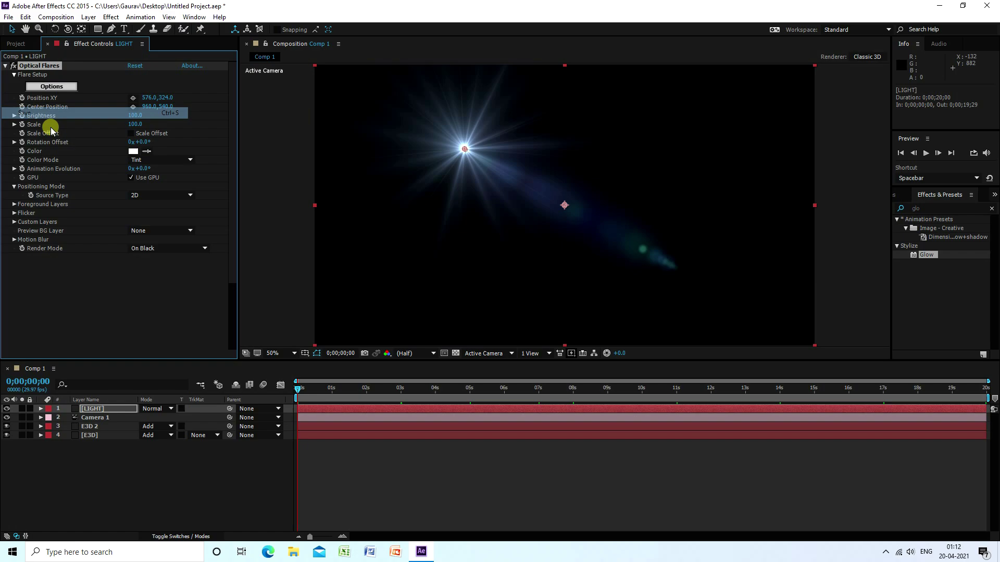
Step: Load the Tac Light preset from the Natural Flares collection into the LIGHT layer's Optical Flares effect
{"action": "left_click", "coordinate": [54, 88]}
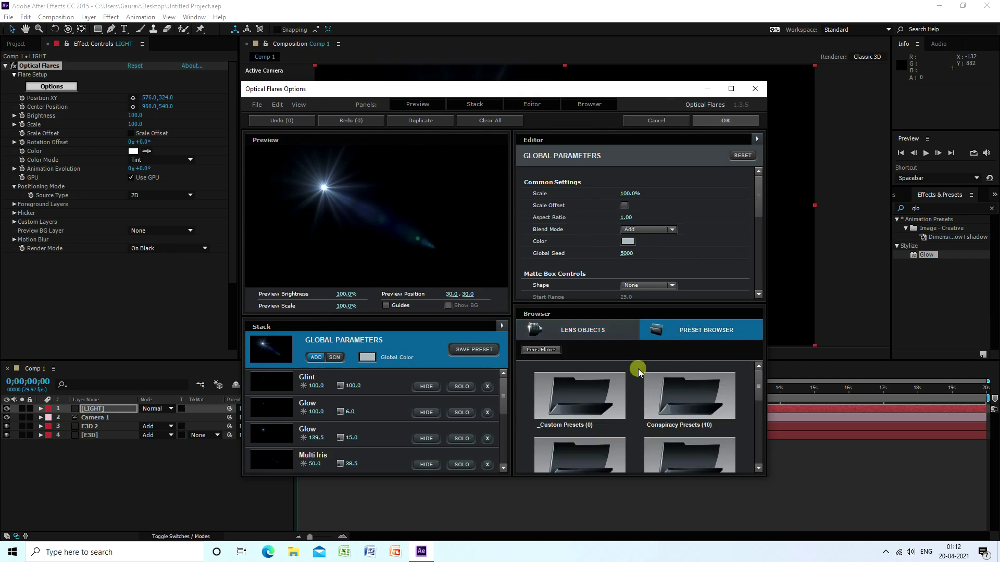
{"action": "left_click", "coordinate": [688, 337]}
{"action": "left_click", "coordinate": [731, 90]}
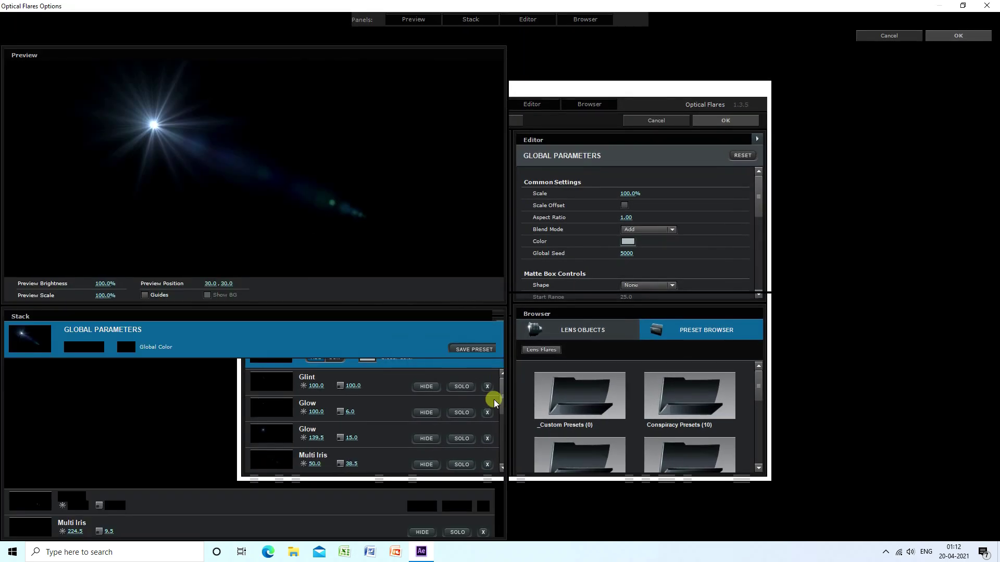
{"action": "left_click", "coordinate": [579, 450]}
{"action": "scroll", "coordinate": [687, 448], "scroll_direction": "down", "scroll_amount": 5}
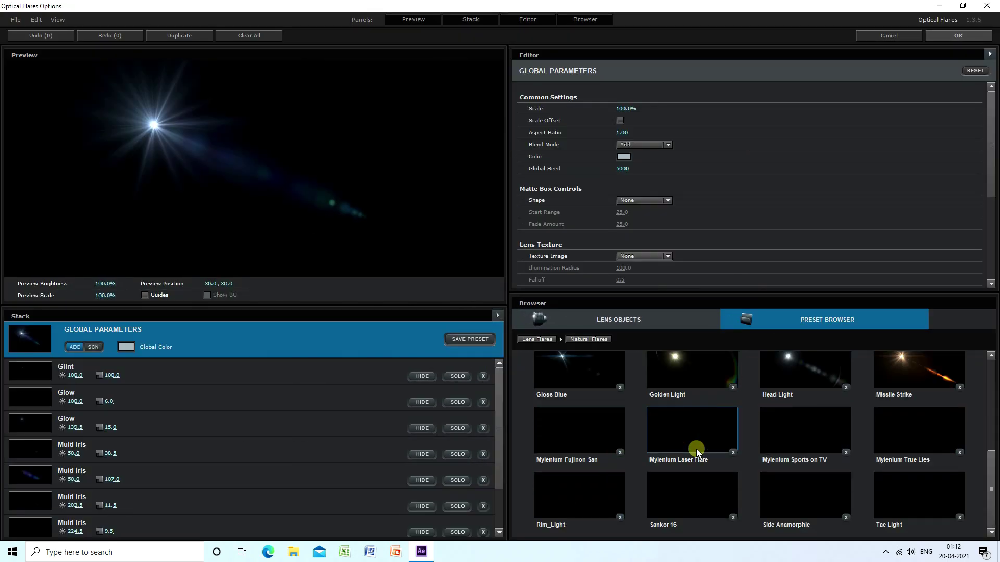
{"action": "left_click", "coordinate": [897, 438]}
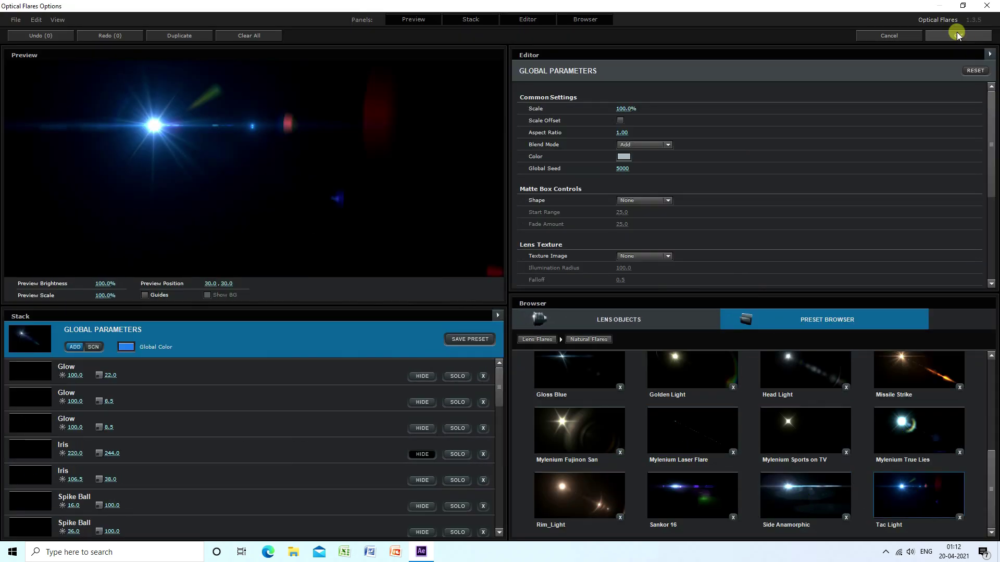
{"action": "left_click", "coordinate": [958, 35]}
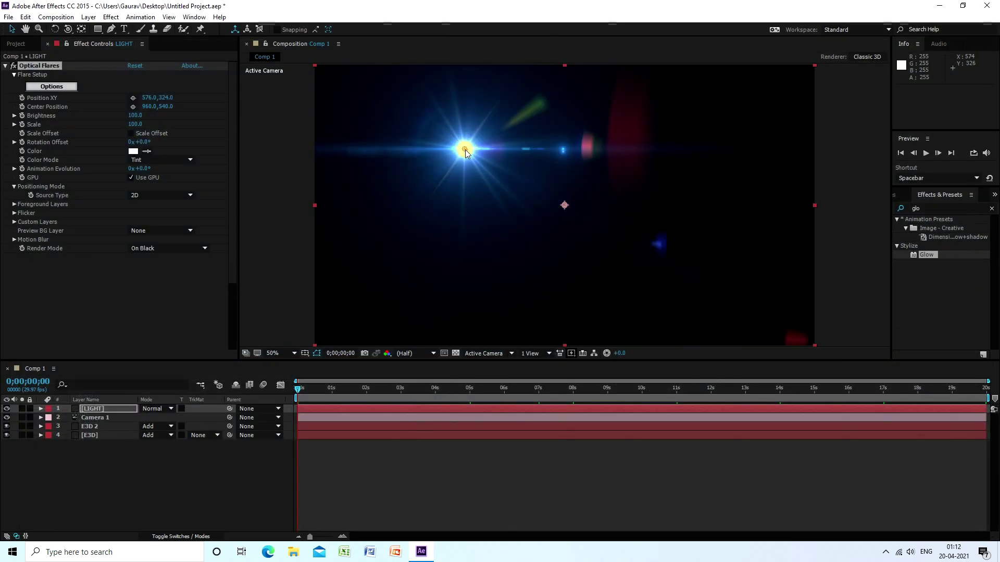
Step: Move the flare's source just outside the frame's left edge, about -58, 542, and set the LIGHT layer's blending mode to Add
{"action": "left_click_drag", "start_coordinate": [465, 149], "coordinate": [300, 206]}
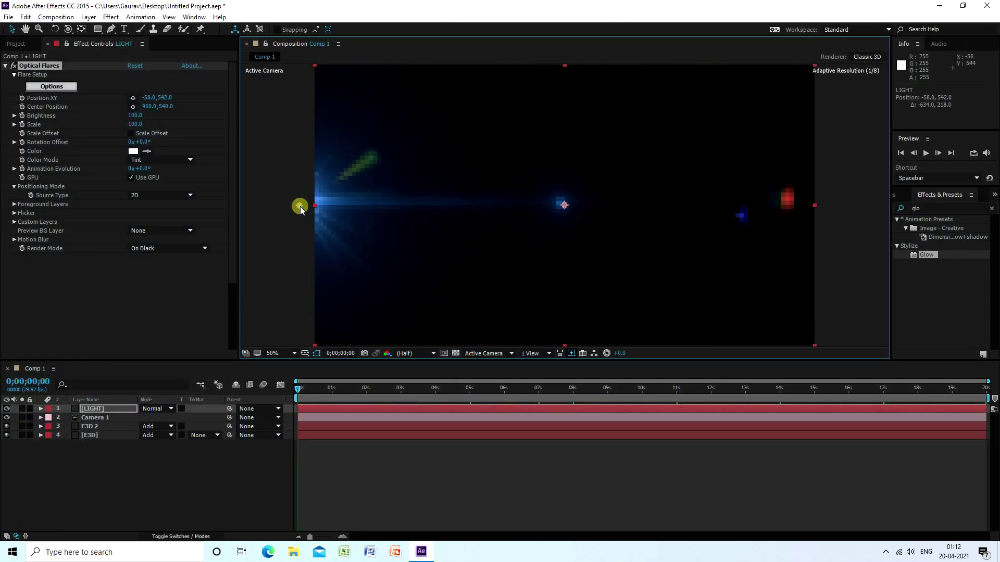
{"action": "left_click", "coordinate": [93, 411]}
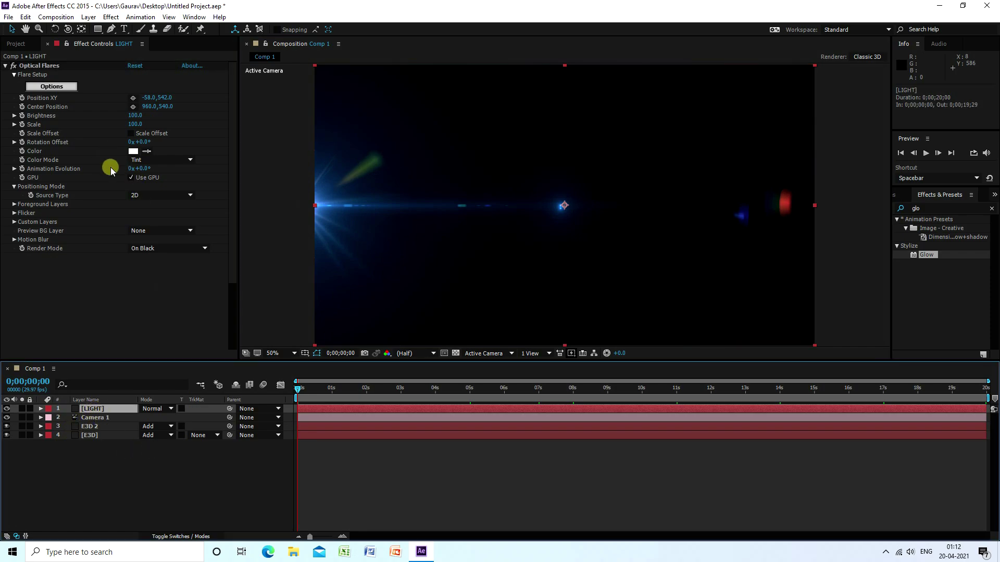
{"action": "left_click", "coordinate": [168, 409]}
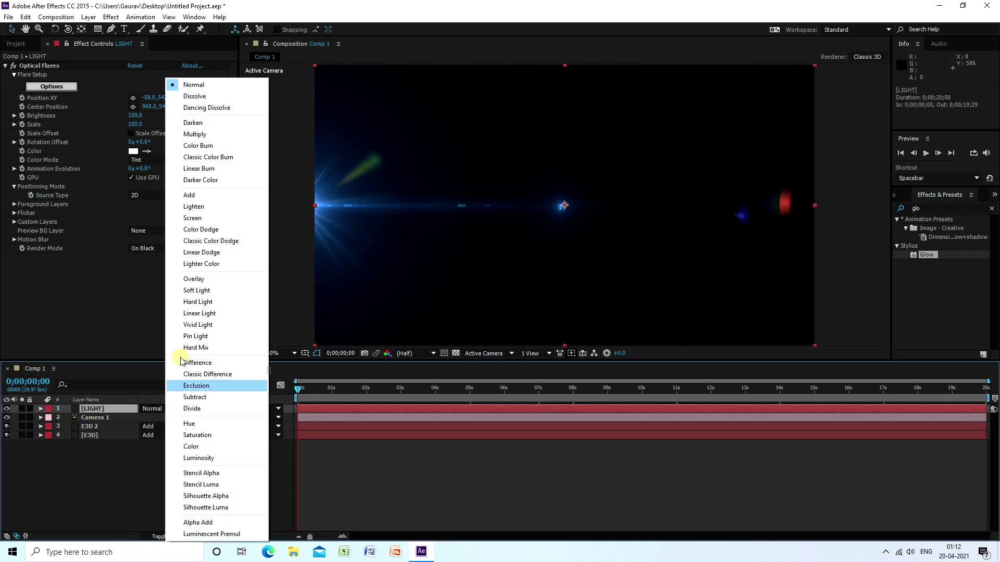
{"action": "left_click", "coordinate": [188, 195]}
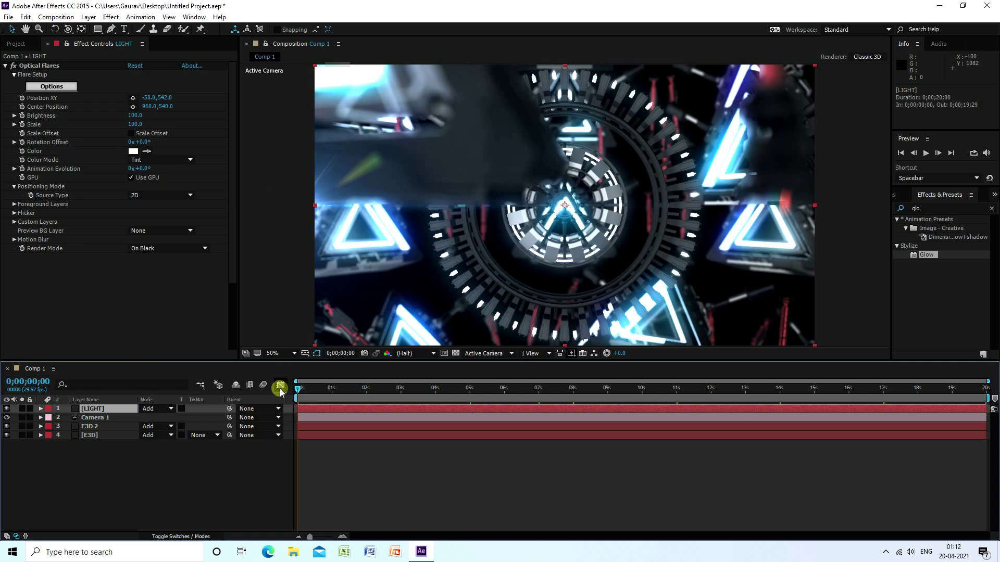
Step: Duplicate the LIGHT layer and move the copy's flare source just beyond the frame's right edge, about 1972, 546
{"action": "key", "text": "ctrl+d"}
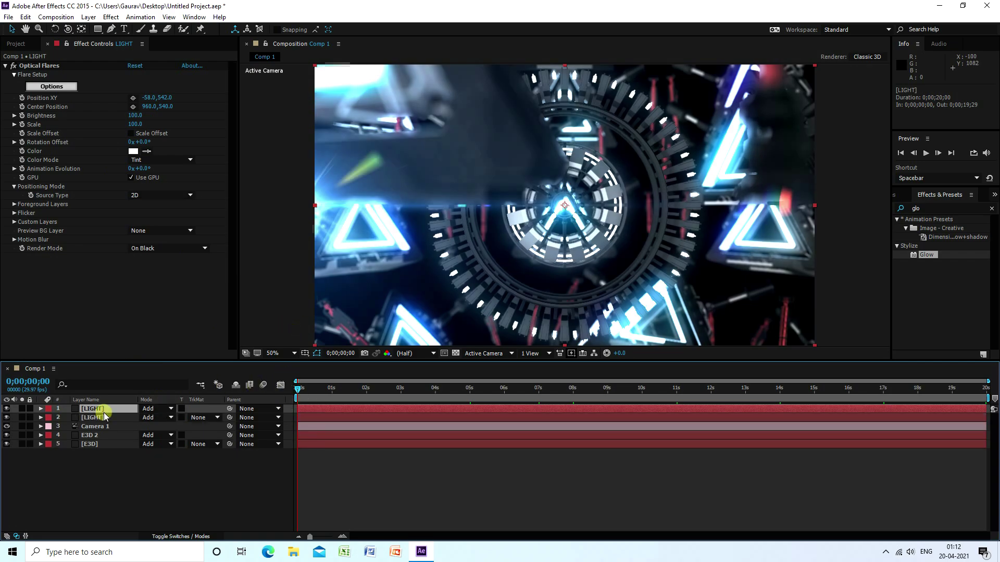
{"action": "left_click", "coordinate": [51, 64]}
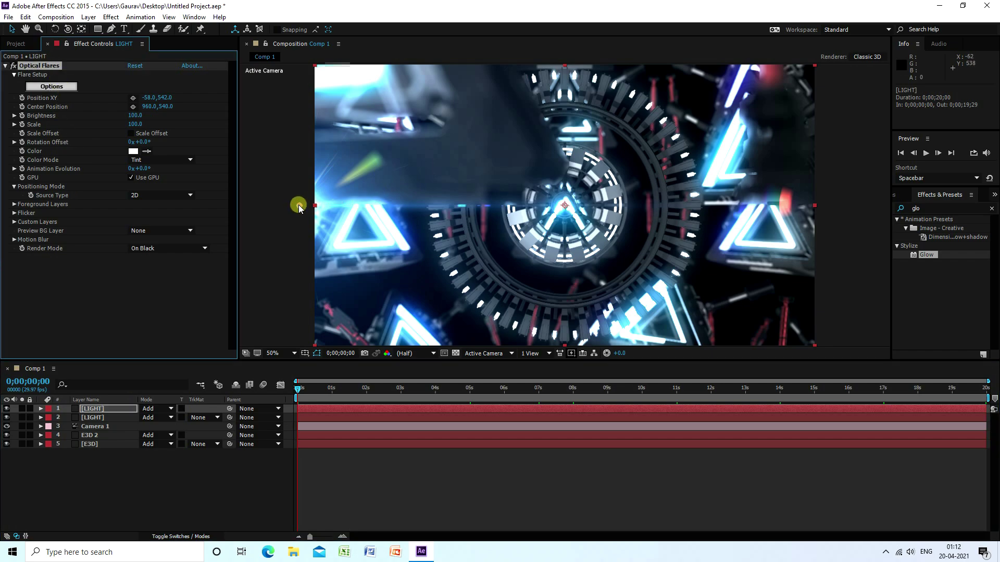
{"action": "left_click_drag", "start_coordinate": [298, 204], "coordinate": [828, 208]}
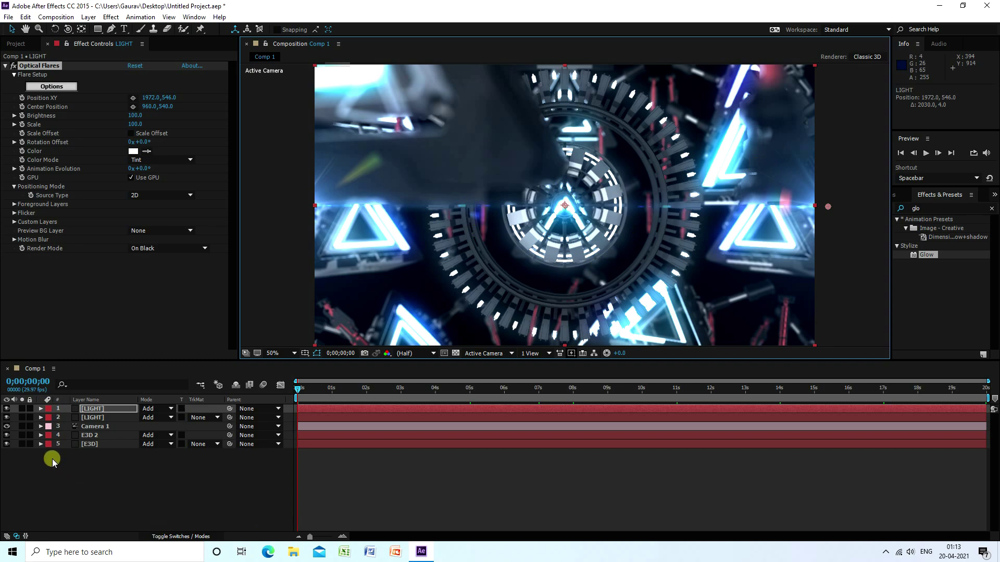
Step: Start a new light layer in the composition and set its light type to Point
{"action": "right_click", "coordinate": [89, 490]}
{"action": "mouse_move", "coordinate": [115, 391]}
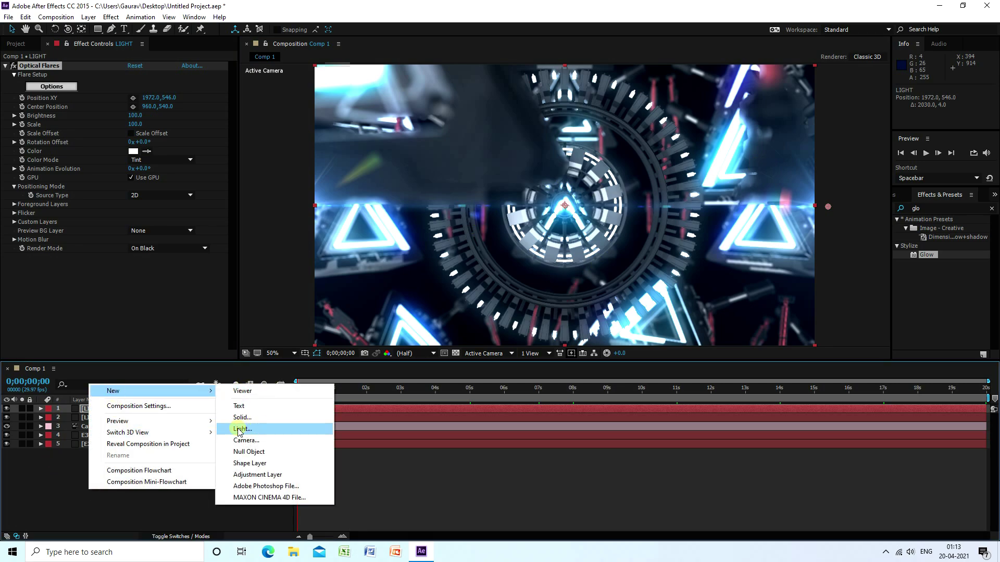
{"action": "left_click", "coordinate": [256, 433]}
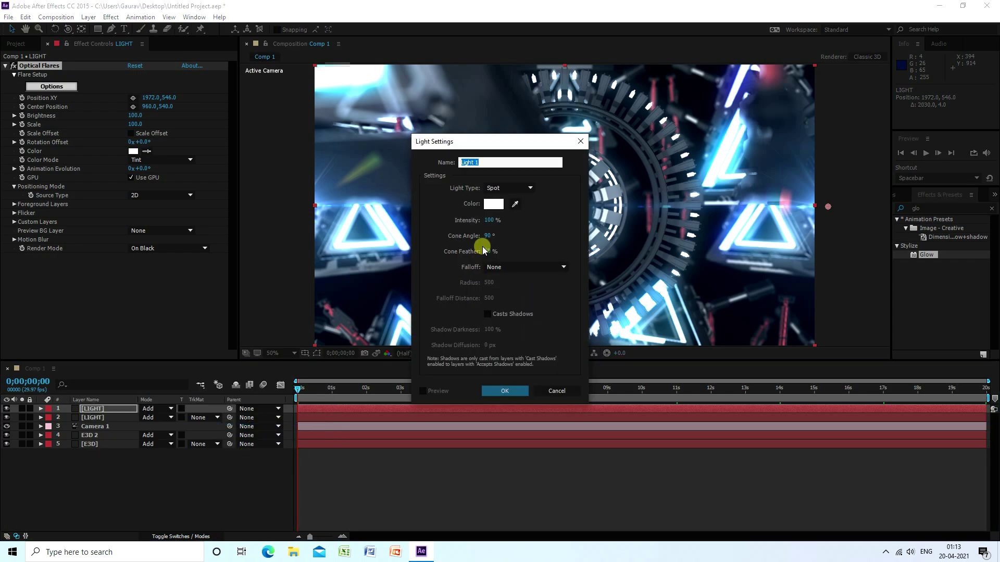
{"action": "left_click", "coordinate": [503, 187]}
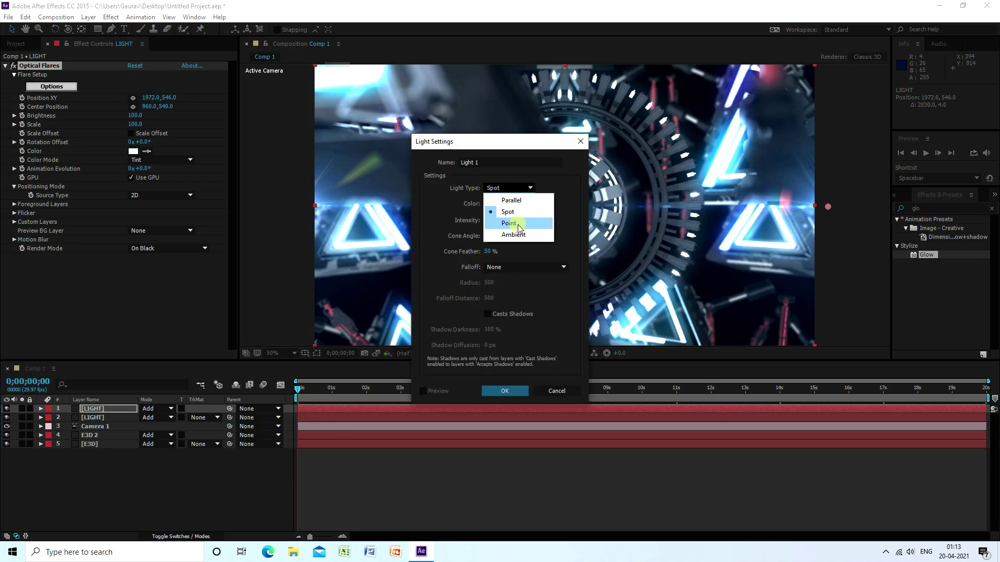
{"action": "left_click", "coordinate": [509, 223]}
Step: Set the new point light's color to blue 1B91FF and its intensity to 2000%, and create the light
{"action": "left_click", "coordinate": [494, 204]}
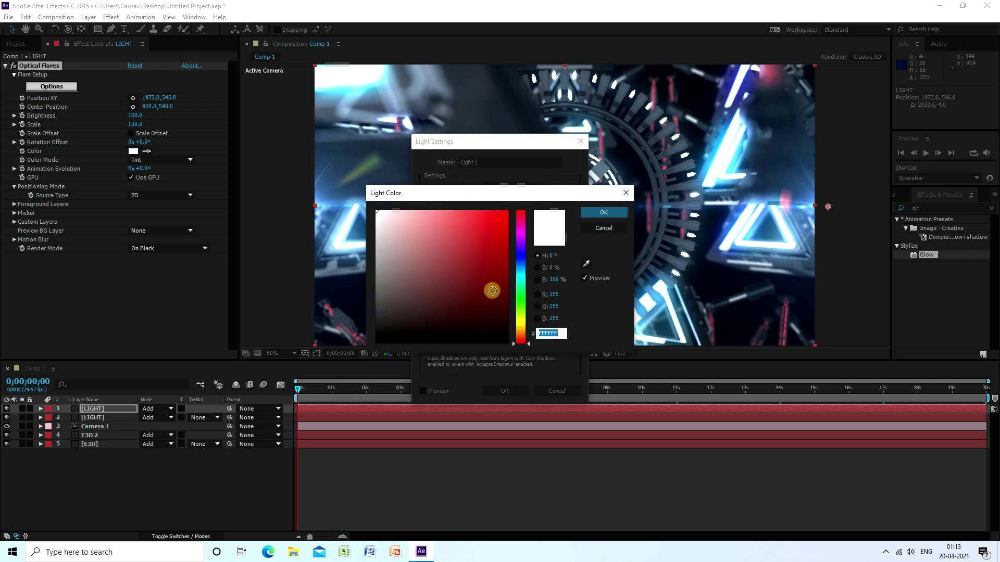
{"action": "left_click", "coordinate": [521, 261]}
{"action": "mouse_move", "coordinate": [522, 261]}
{"action": "left_mouse_down"}
{"action": "mouse_move", "coordinate": [511, 179]}
{"action": "mouse_move", "coordinate": [455, 192]}
{"action": "mouse_move", "coordinate": [490, 179]}
{"action": "left_mouse_up"}
{"action": "left_click", "coordinate": [499, 260]}
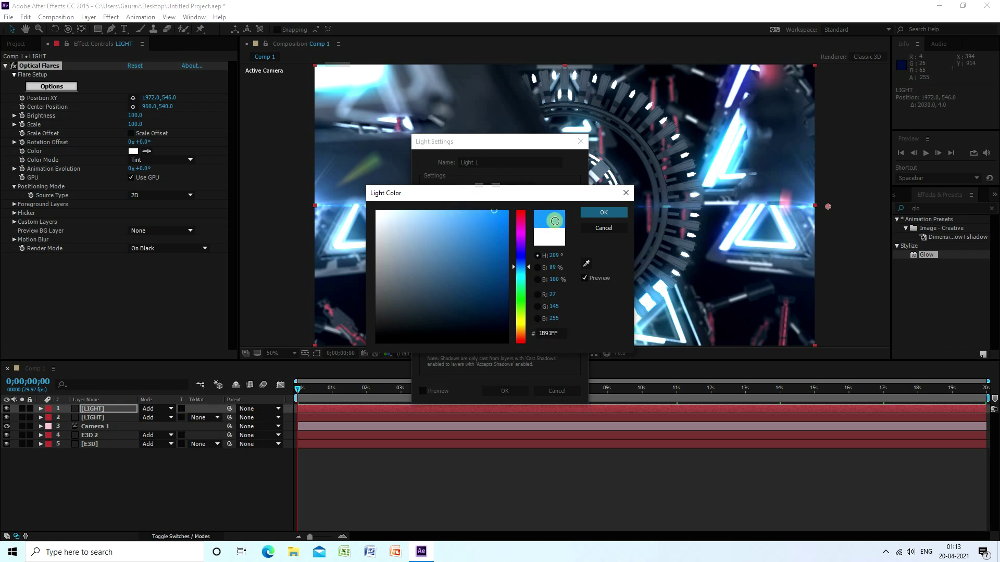
{"action": "left_click", "coordinate": [599, 213]}
{"action": "left_click", "coordinate": [493, 221]}
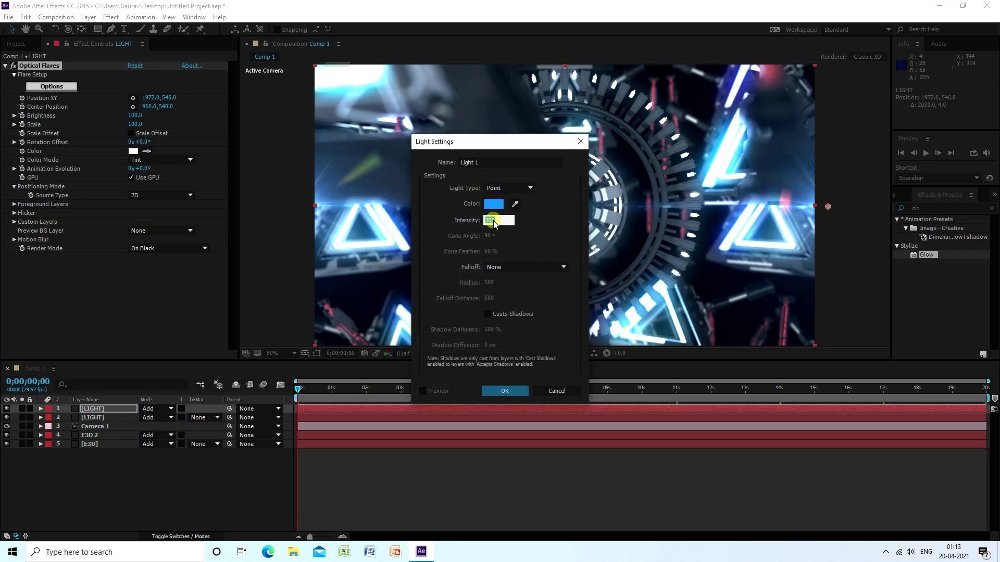
{"action": "type", "text": "2000"}
{"action": "key", "text": "Return"}
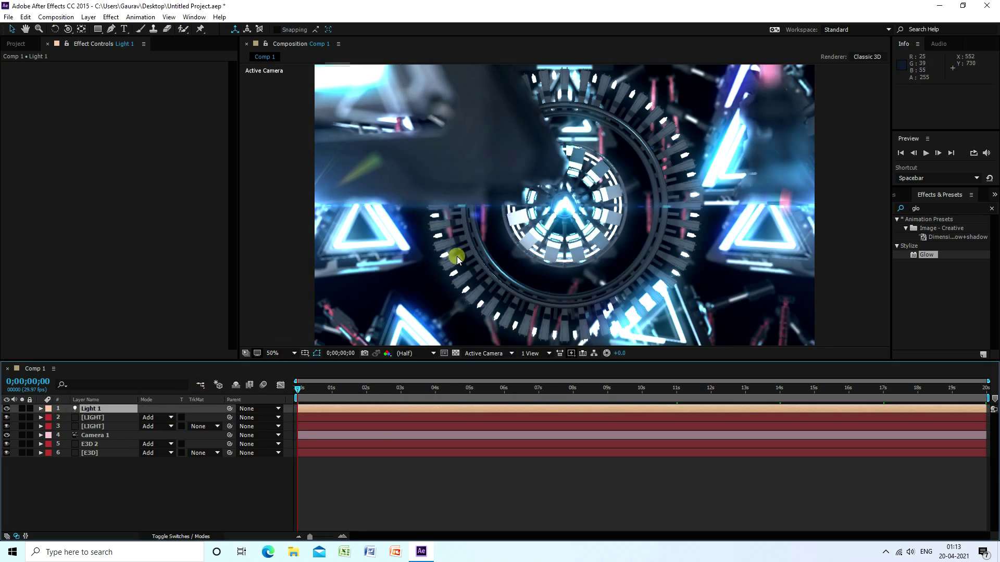
Step: Create a 1920 × 1080 px solid named BG and move it to the bottom of the layer stack
{"action": "scroll", "coordinate": [461, 249], "scroll_direction": "down", "scroll_amount": 2}
{"action": "scroll", "coordinate": [465, 239], "scroll_direction": "up", "scroll_amount": 2}
{"action": "right_click", "coordinate": [134, 487]}
{"action": "mouse_move", "coordinate": [172, 389]}
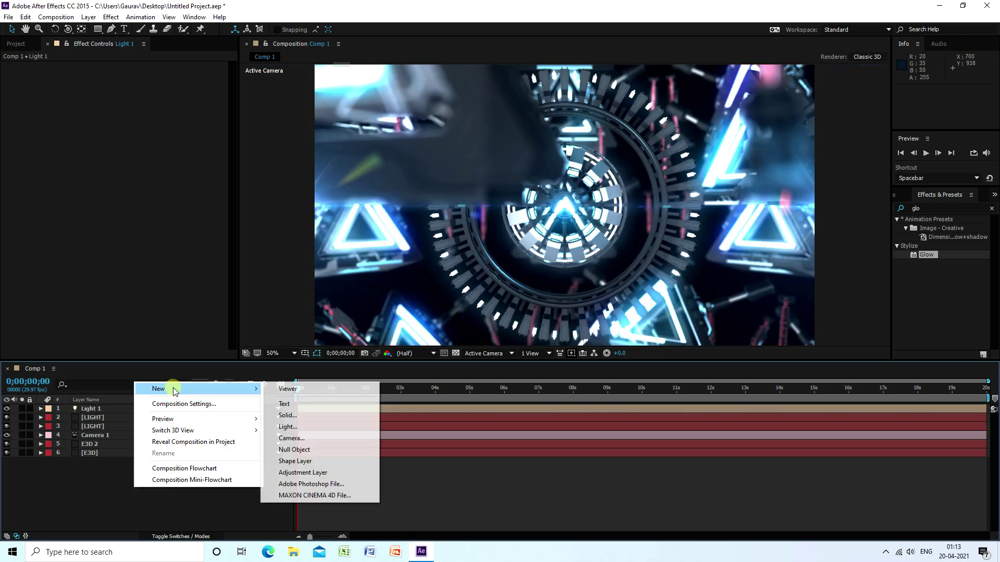
{"action": "left_click", "coordinate": [290, 416]}
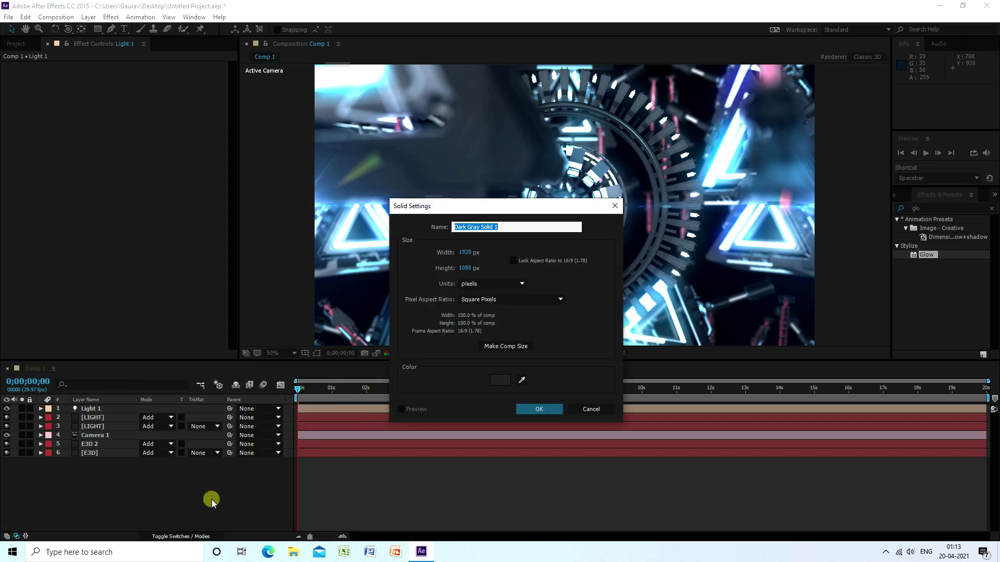
{"action": "type", "text": "BG"}
{"action": "left_click", "coordinate": [542, 409]}
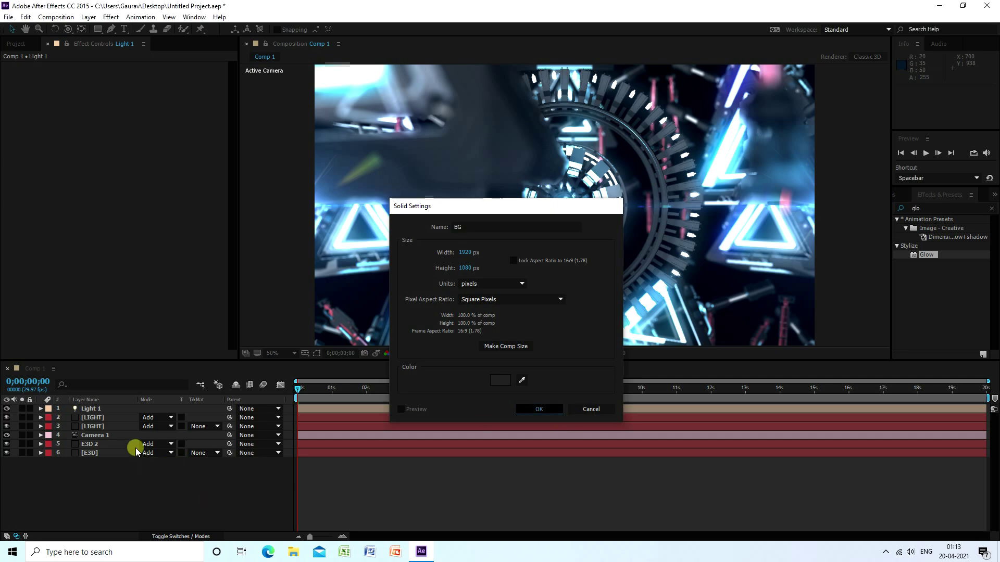
{"action": "left_click_drag", "start_coordinate": [93, 408], "coordinate": [106, 482]}
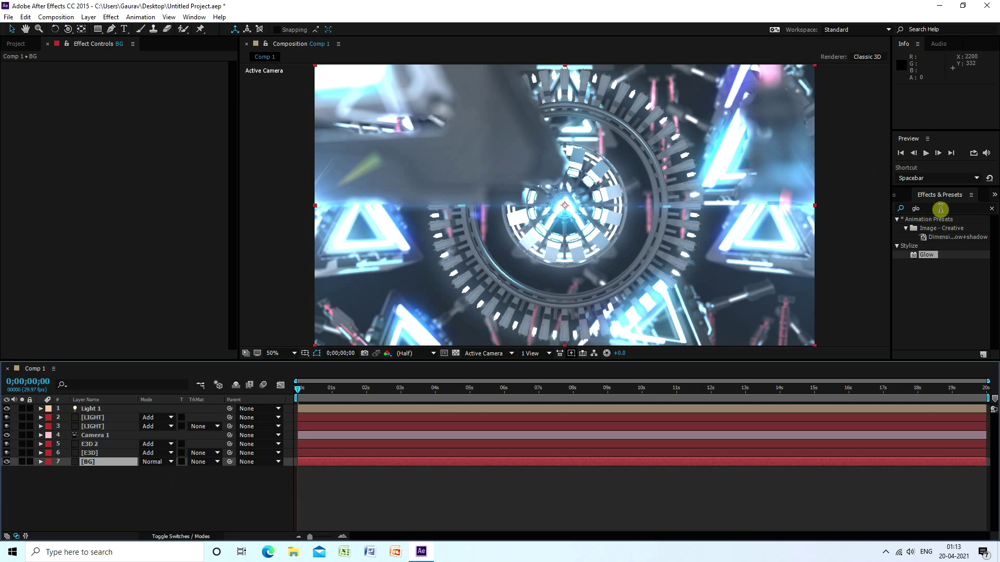
Step: Search the effects for "ramp" and apply Gradient Ramp to the BG layer
{"action": "left_click", "coordinate": [902, 209]}
{"action": "type", "text": "ra"}
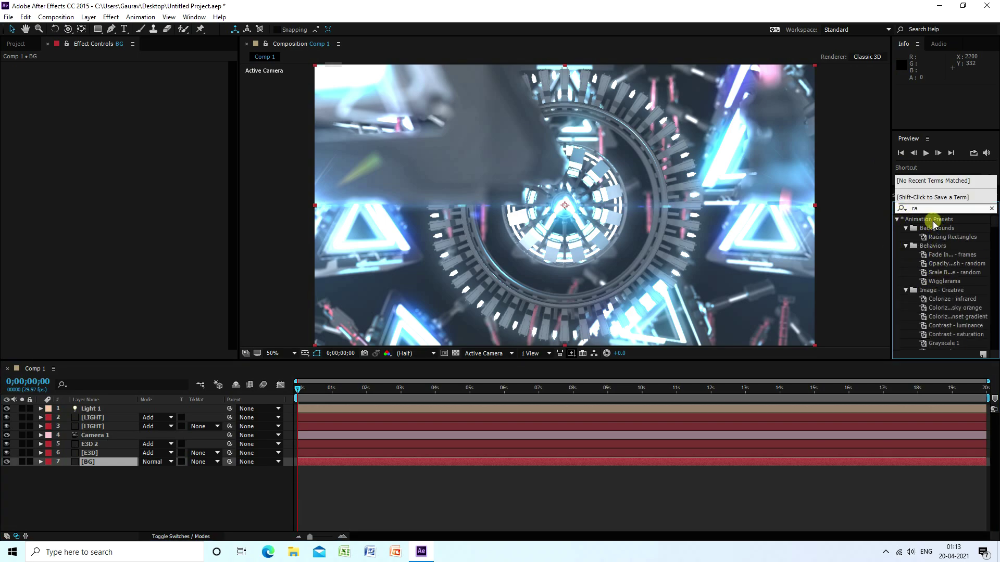
{"action": "type", "text": "mp"}
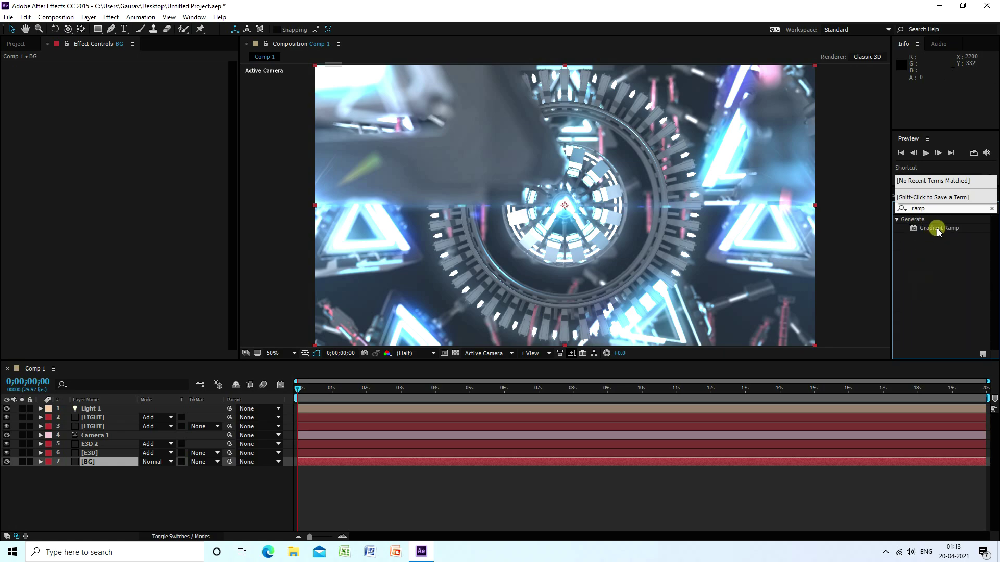
{"action": "left_click_drag", "start_coordinate": [938, 230], "coordinate": [139, 473]}
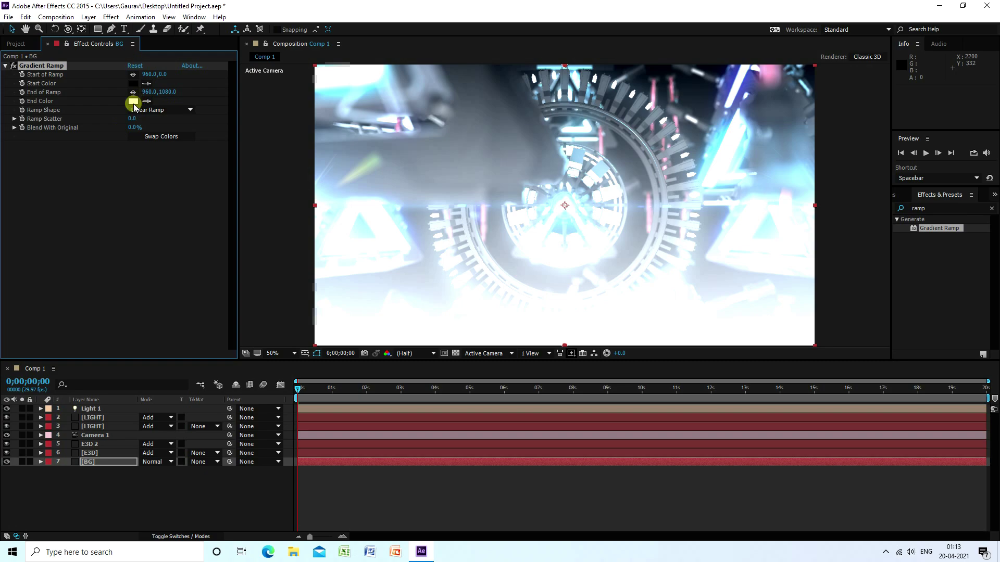
Step: Set the end color of the BG layer's Gradient Ramp to near-black 100101
{"action": "left_click", "coordinate": [98, 464]}
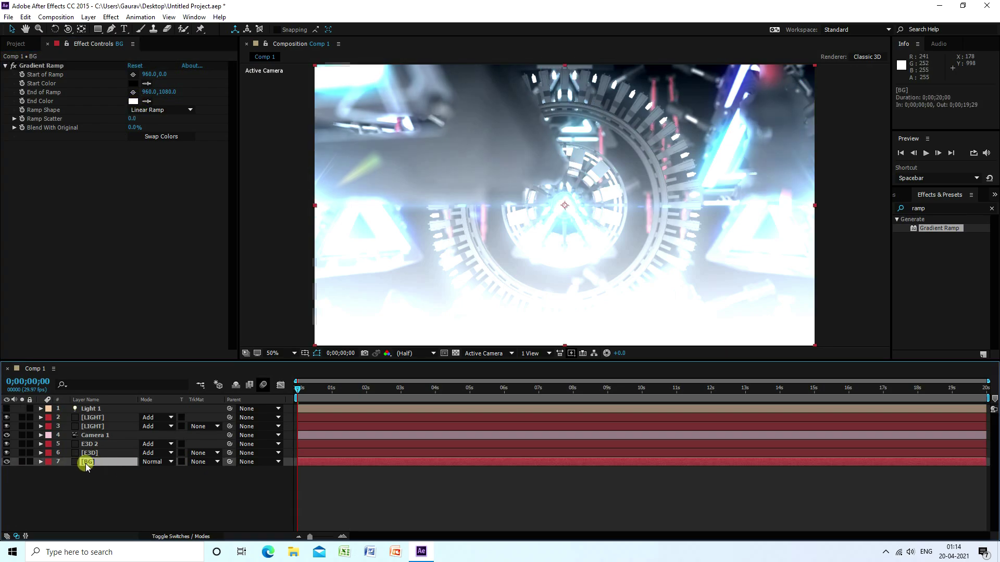
{"action": "left_click", "coordinate": [134, 102]}
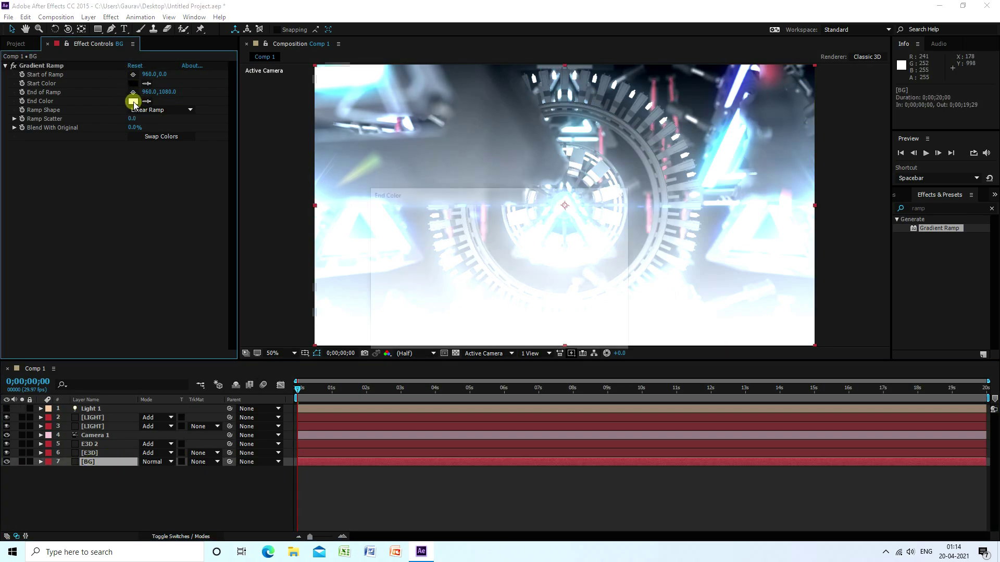
{"action": "left_click_drag", "start_coordinate": [398, 288], "coordinate": [503, 335]}
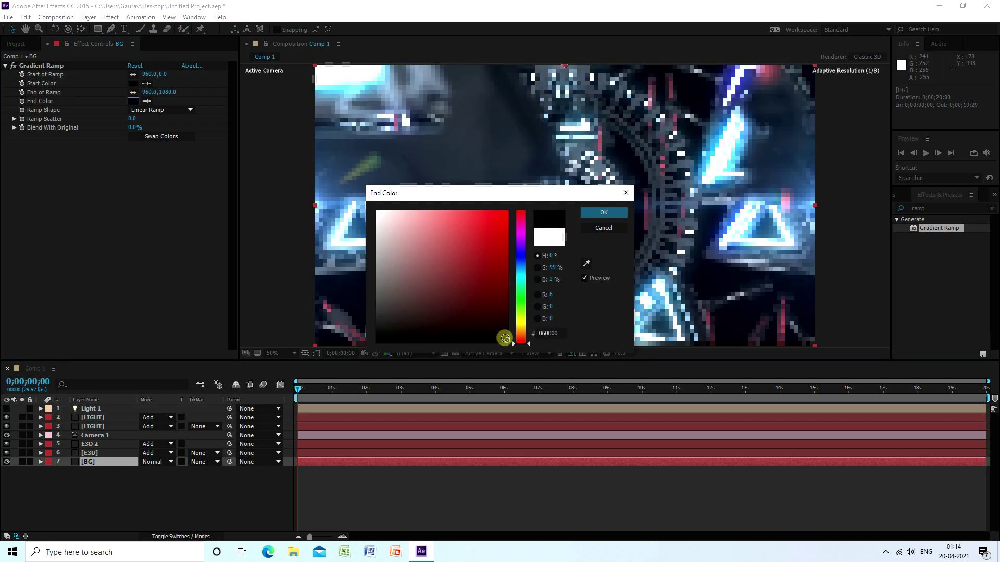
{"action": "left_click", "coordinate": [601, 213]}
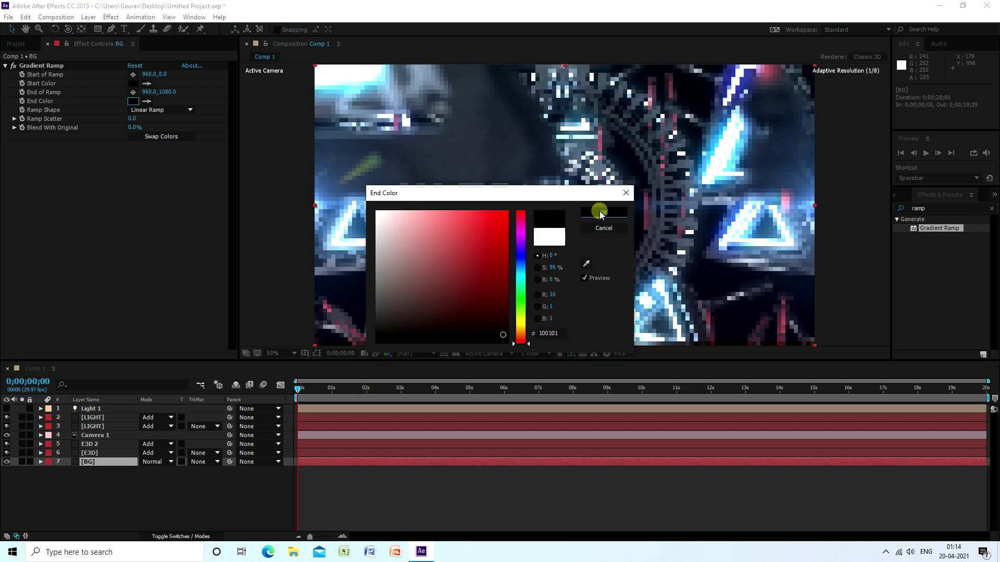
Step: Set the Gradient Ramp's start color to dark blue 051532
{"action": "left_click", "coordinate": [132, 83]}
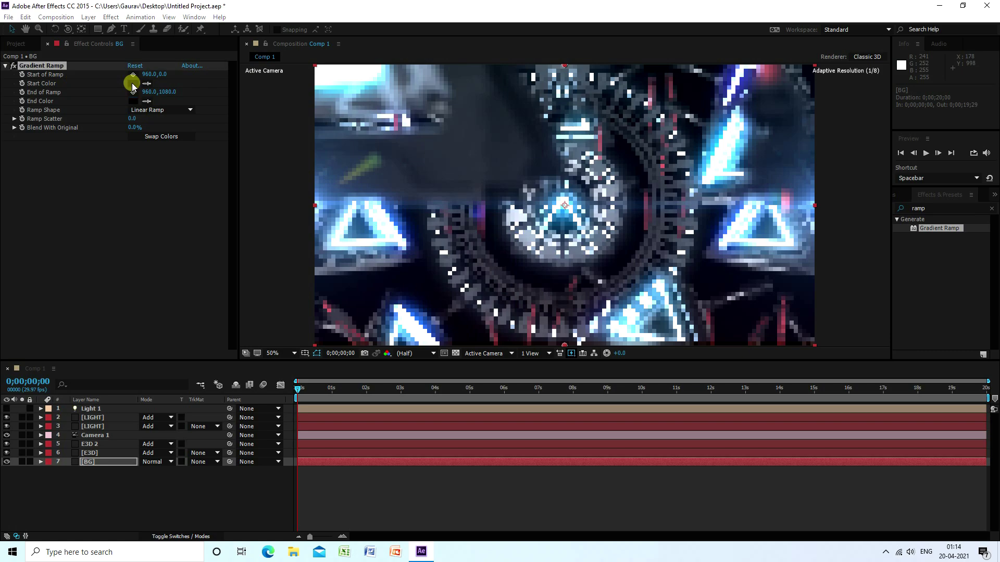
{"action": "left_click", "coordinate": [496, 317]}
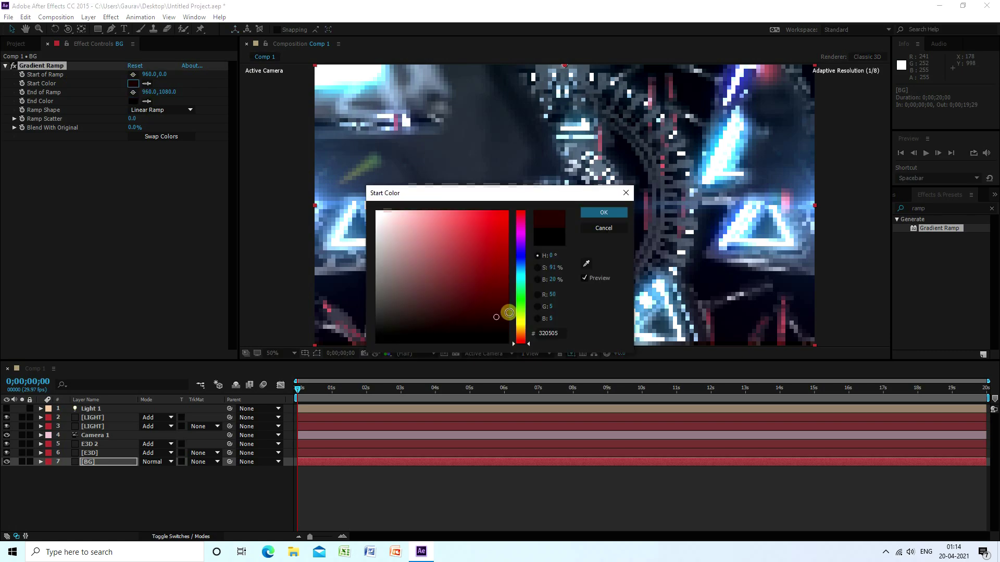
{"action": "left_click", "coordinate": [524, 273]}
{"action": "left_click_drag", "start_coordinate": [525, 272], "coordinate": [523, 264]}
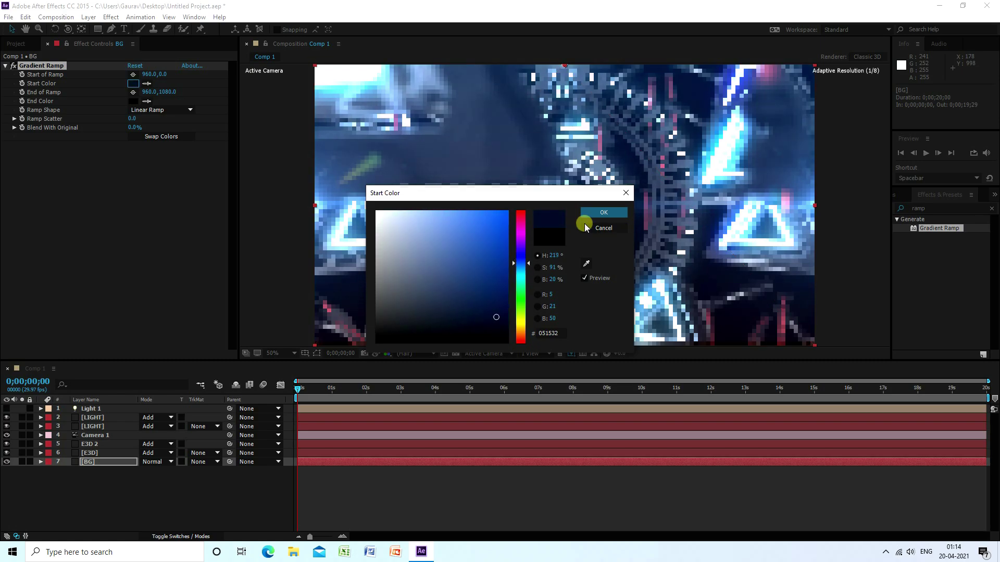
{"action": "key", "text": "Return"}
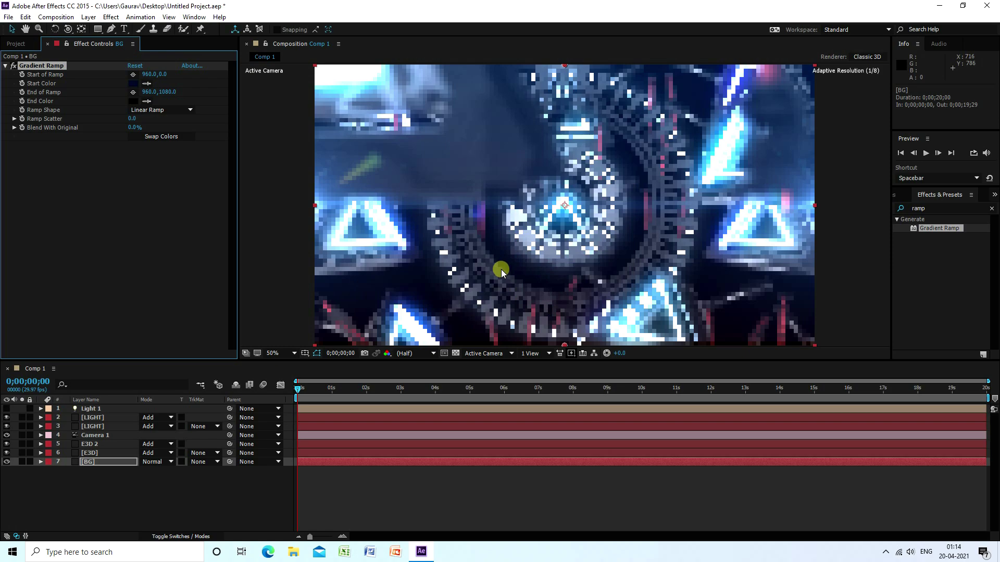
Step: Move the ramp's start just outside the frame's lower-left corner, about -56, 1076, and its end beyond the upper-right corner, about 2004, -64
{"action": "key", "text": "comma"}
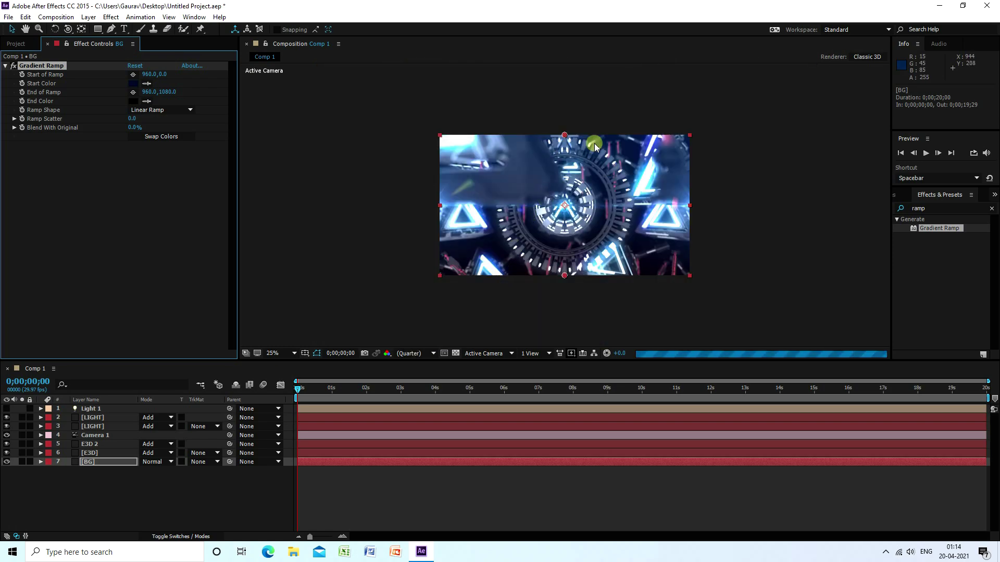
{"action": "left_click_drag", "start_coordinate": [566, 136], "coordinate": [433, 273]}
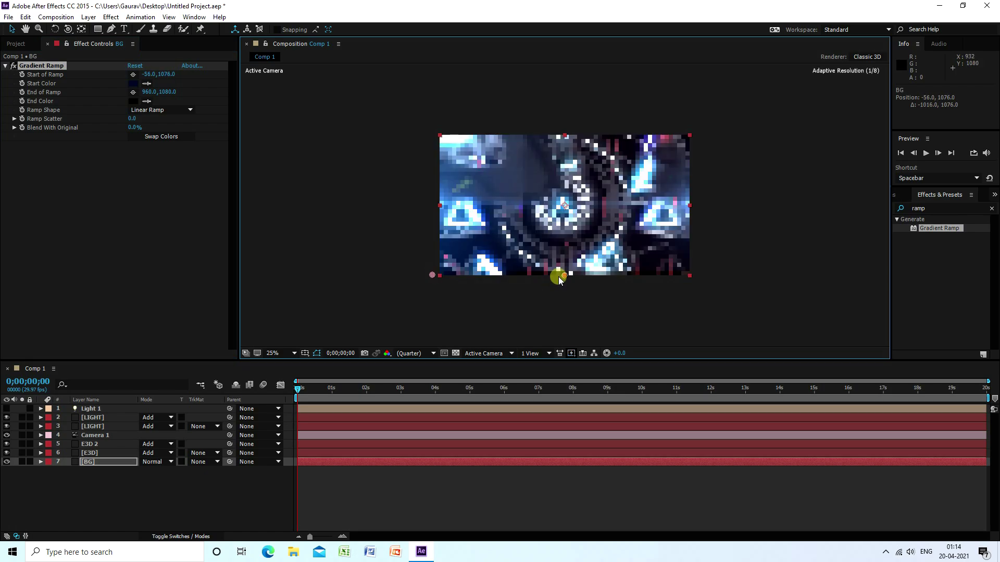
{"action": "left_click_drag", "start_coordinate": [564, 274], "coordinate": [700, 126]}
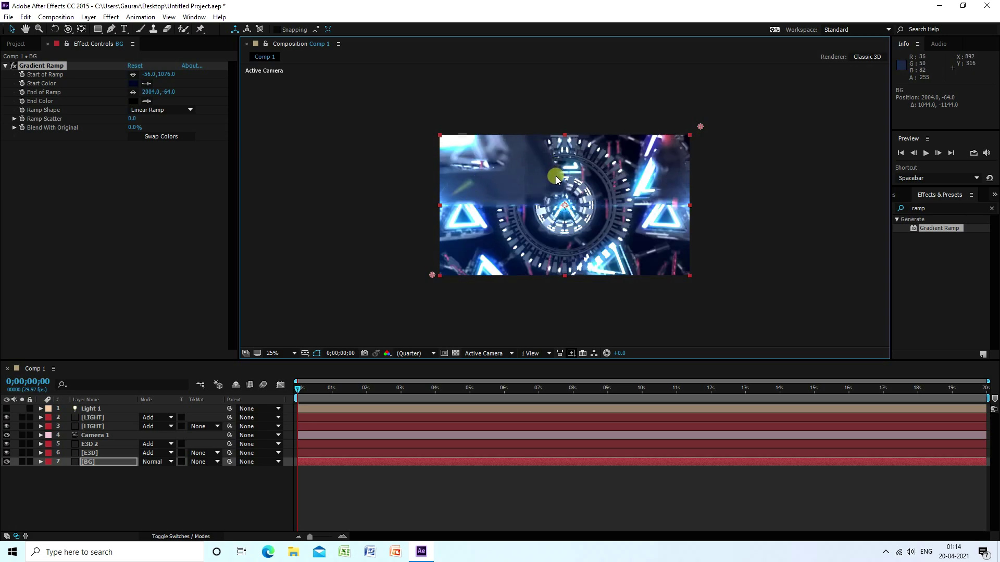
{"action": "scroll", "coordinate": [555, 177], "scroll_direction": "up", "scroll_amount": 3}
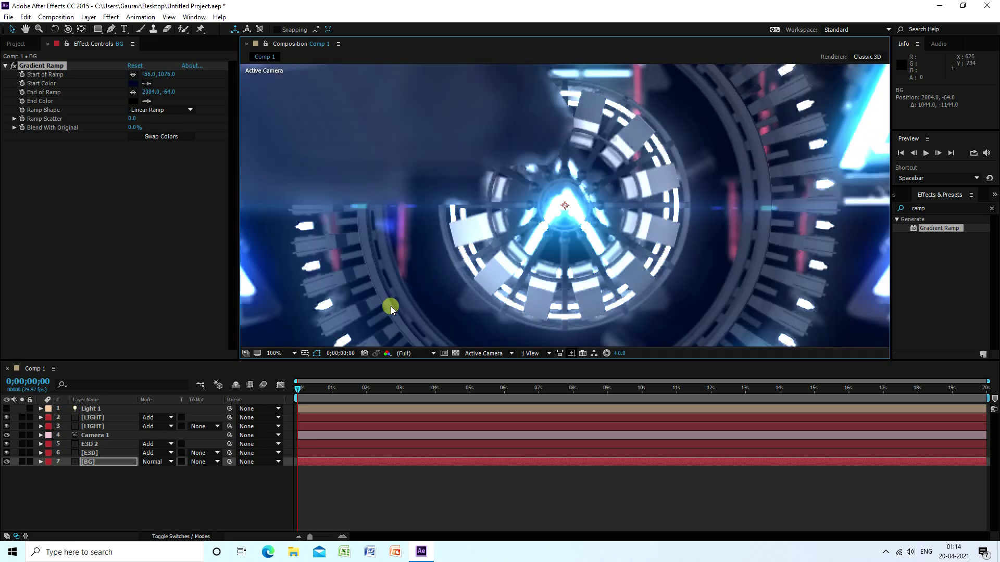